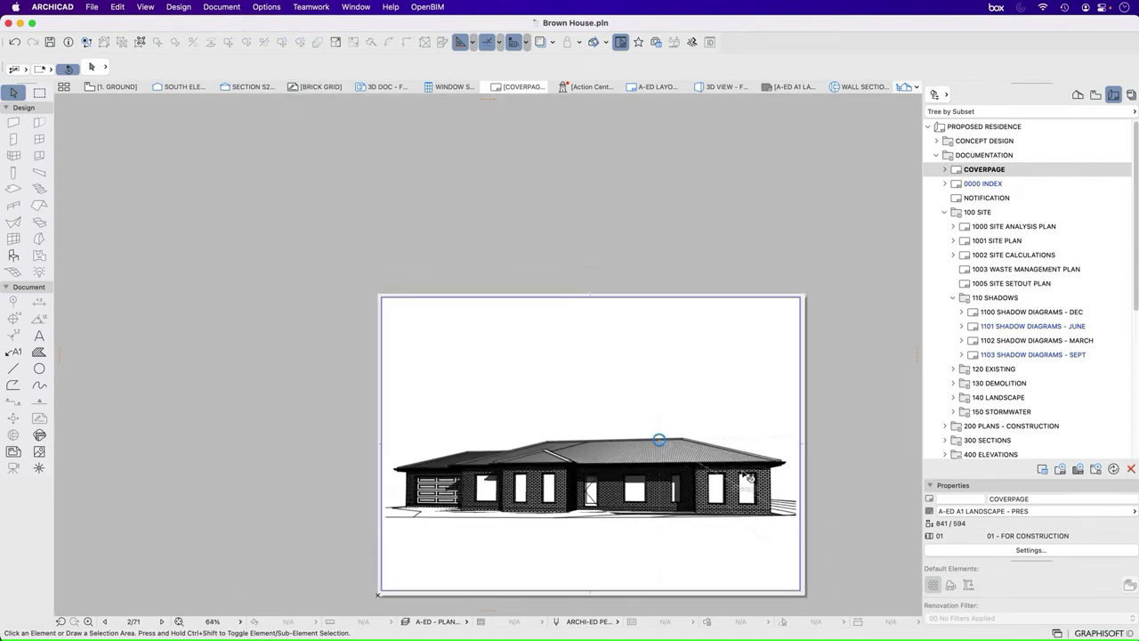
- Check the cover page elevation and the 0000 INDEX layout, then return to COVERPAGE
{"action": "left_click", "coordinate": [748, 478]}
{"action": "left_click", "coordinate": [868, 556]}
{"action": "scroll", "coordinate": [837, 560], "scroll_direction": "up", "scroll_amount": 2}
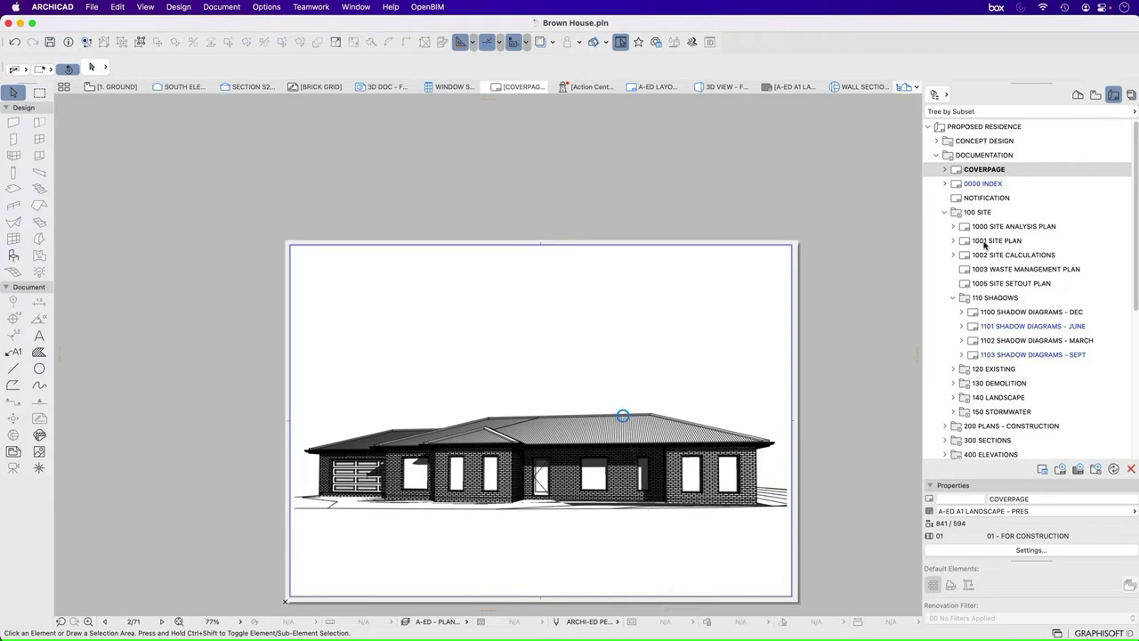
{"action": "double_click", "coordinate": [971, 184]}
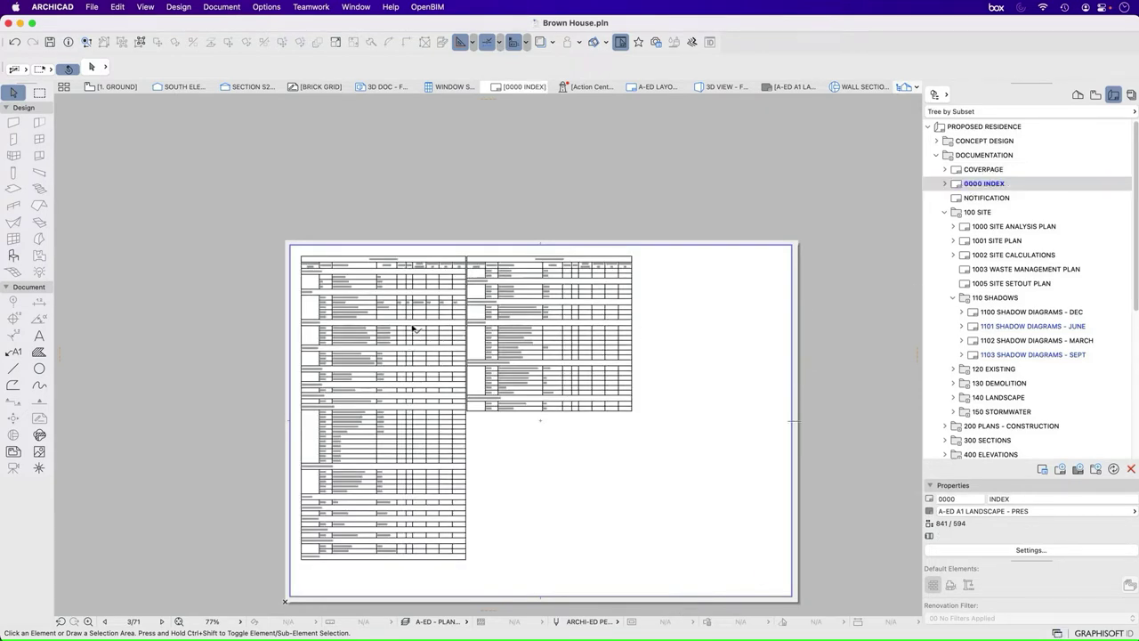
{"action": "scroll", "coordinate": [413, 330], "scroll_direction": "up", "scroll_amount": 5}
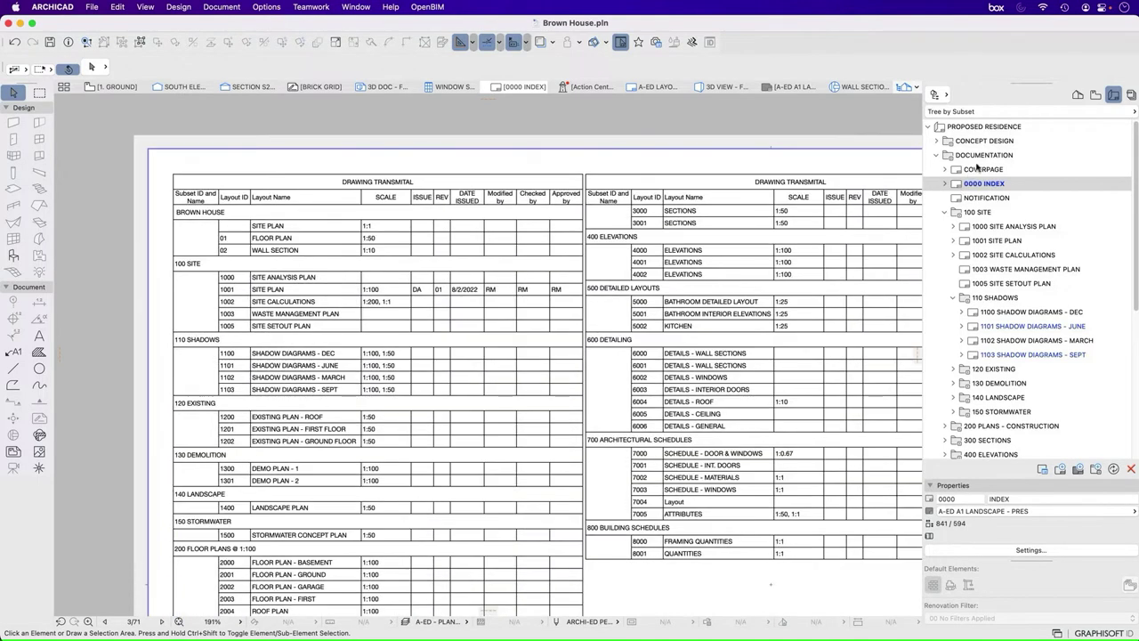
{"action": "double_click", "coordinate": [978, 169]}
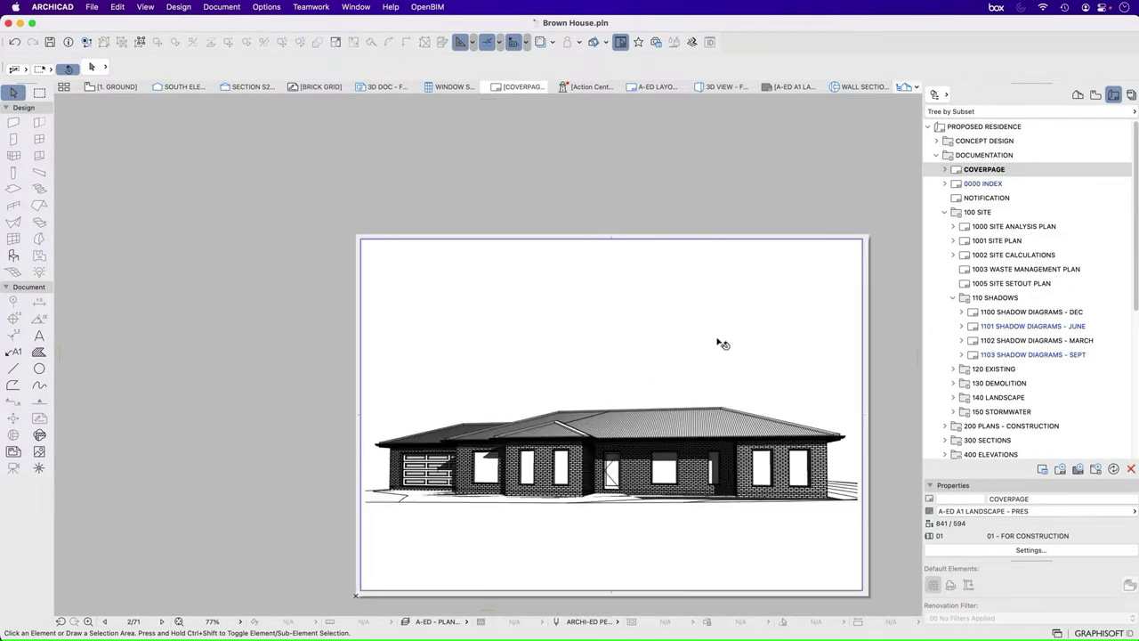
- Place a left-aligned 'SITE PLAN 01' text box on ARCHICAD Layer above the house elevation
{"action": "left_click", "coordinate": [39, 336]}
{"action": "left_click", "coordinate": [169, 66]}
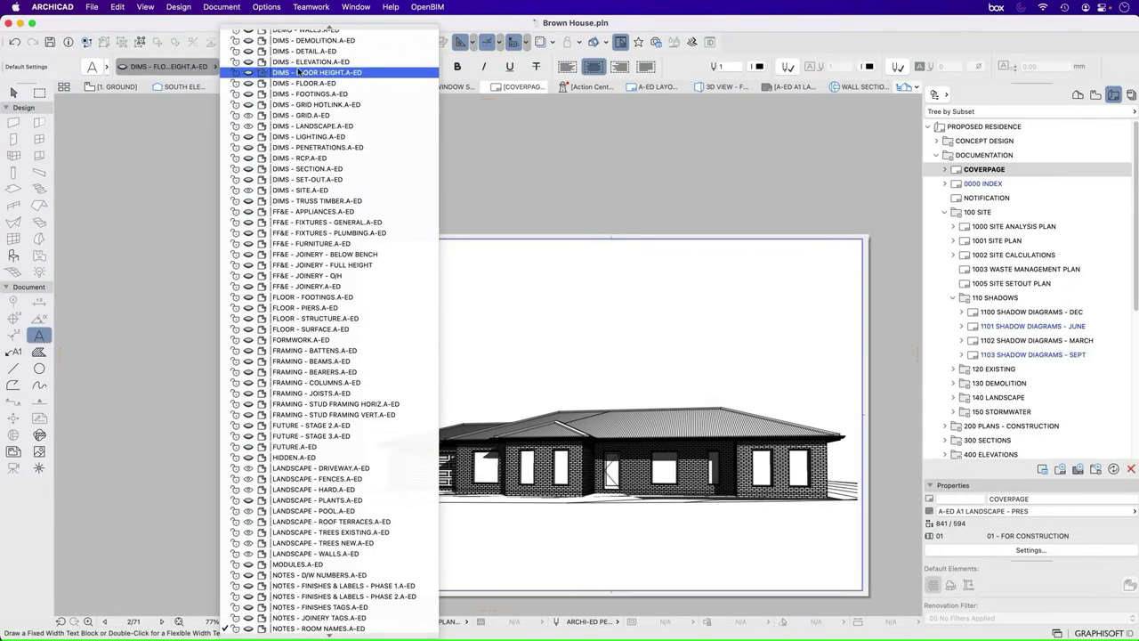
{"action": "left_click", "coordinate": [302, 36]}
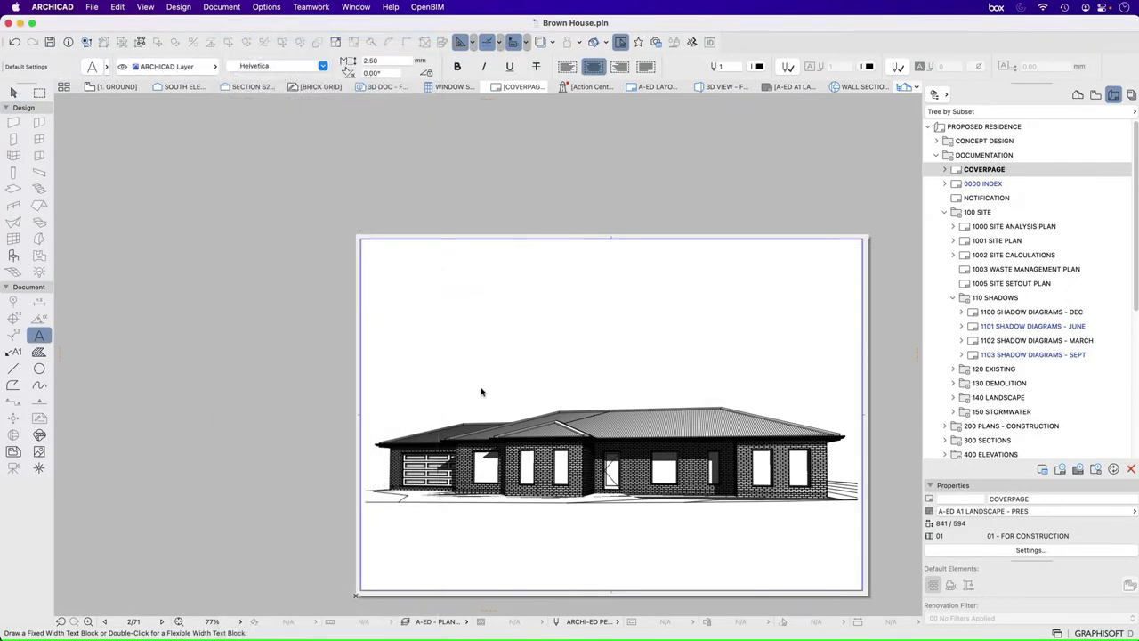
{"action": "left_click_drag", "start_coordinate": [392, 322], "coordinate": [499, 394]}
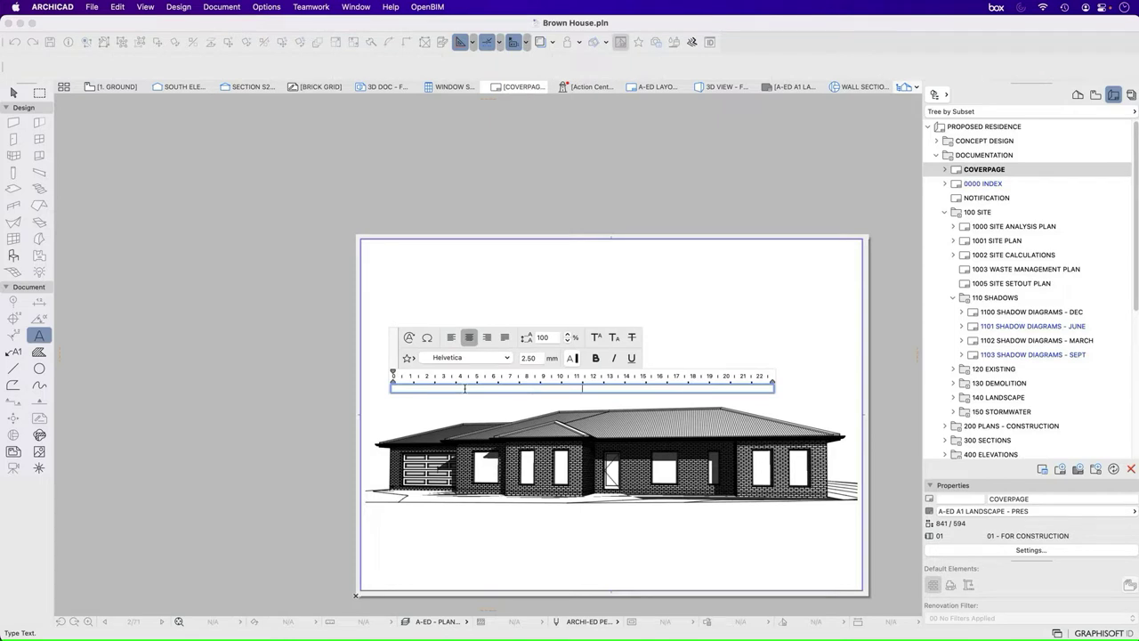
{"action": "type", "text": "SITE PLAN 01"}
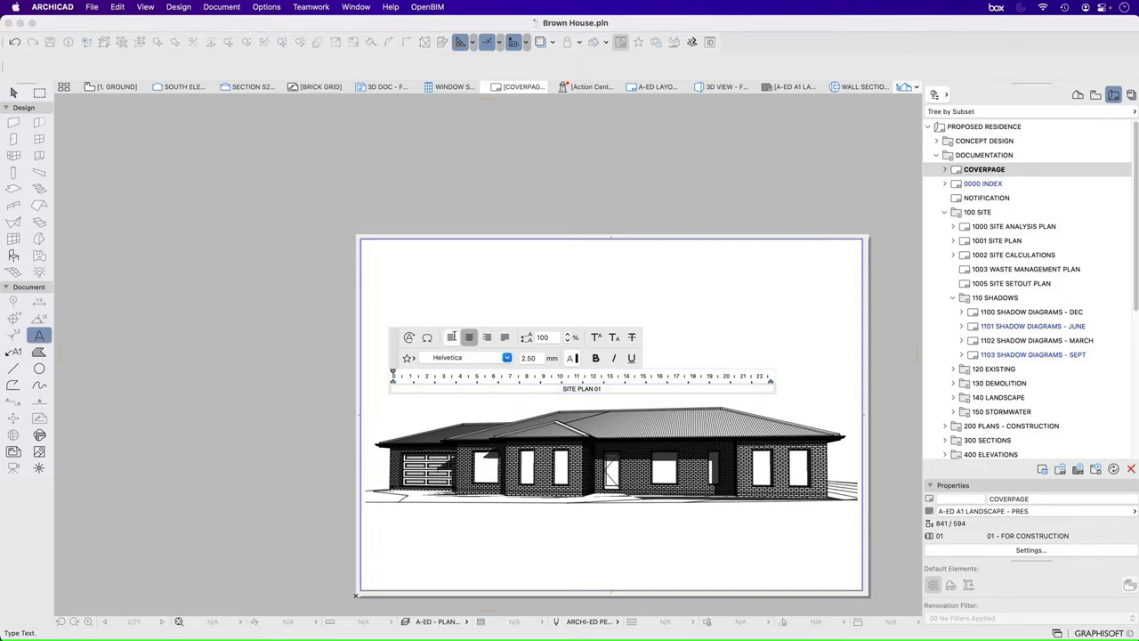
{"action": "left_click", "coordinate": [451, 337]}
{"action": "left_click", "coordinate": [483, 464]}
{"action": "key", "text": "Escape"}
- Move the SITE PLAN 01 label higher and set its text height to 6.00
{"action": "left_click", "coordinate": [389, 389]}
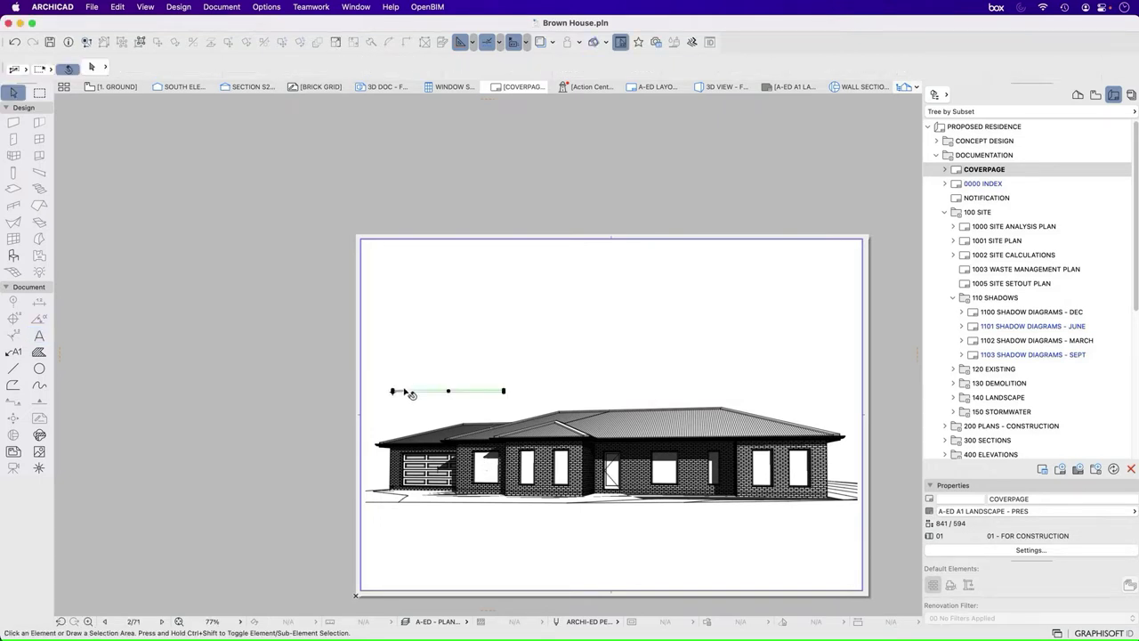
{"action": "left_click_drag", "start_coordinate": [389, 389], "coordinate": [385, 363]}
{"action": "left_click", "coordinate": [387, 59]}
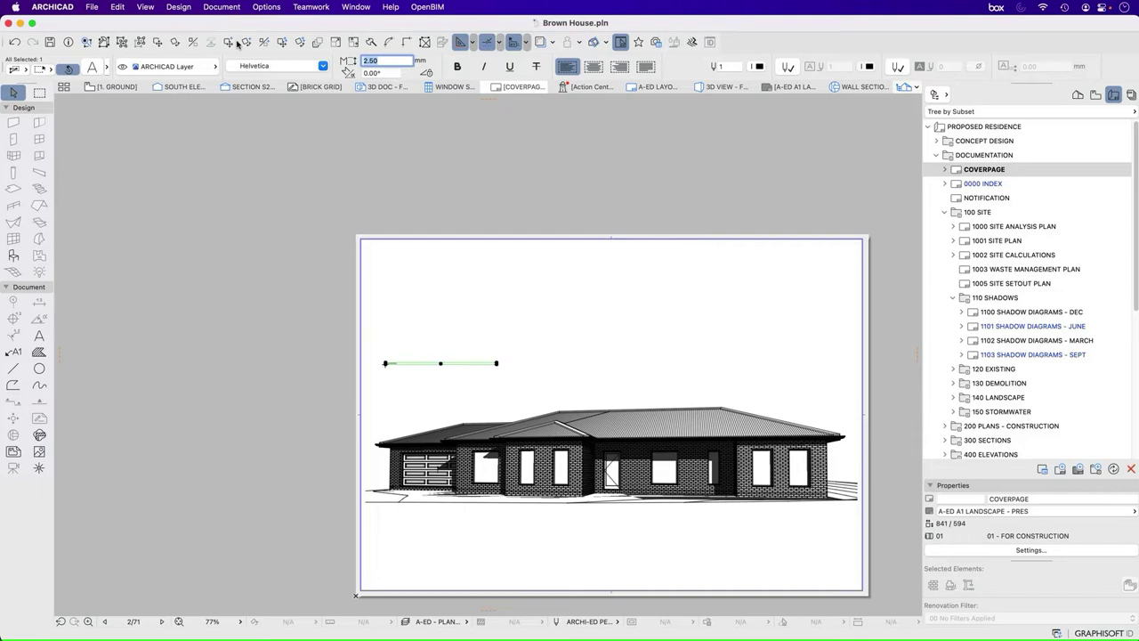
{"action": "type", "text": "6"}
{"action": "key", "text": "Return"}
{"action": "left_click", "coordinate": [306, 361]}
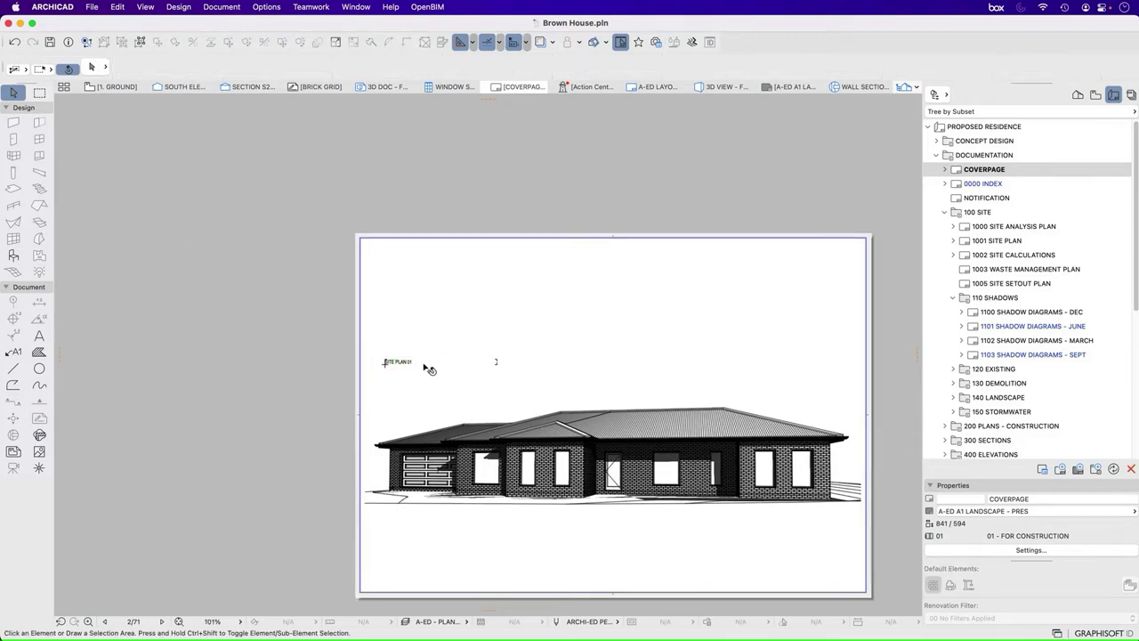
{"action": "scroll", "coordinate": [372, 288], "scroll_direction": "up", "scroll_amount": 3}
{"action": "scroll", "coordinate": [392, 322], "scroll_direction": "down", "scroll_amount": 3}
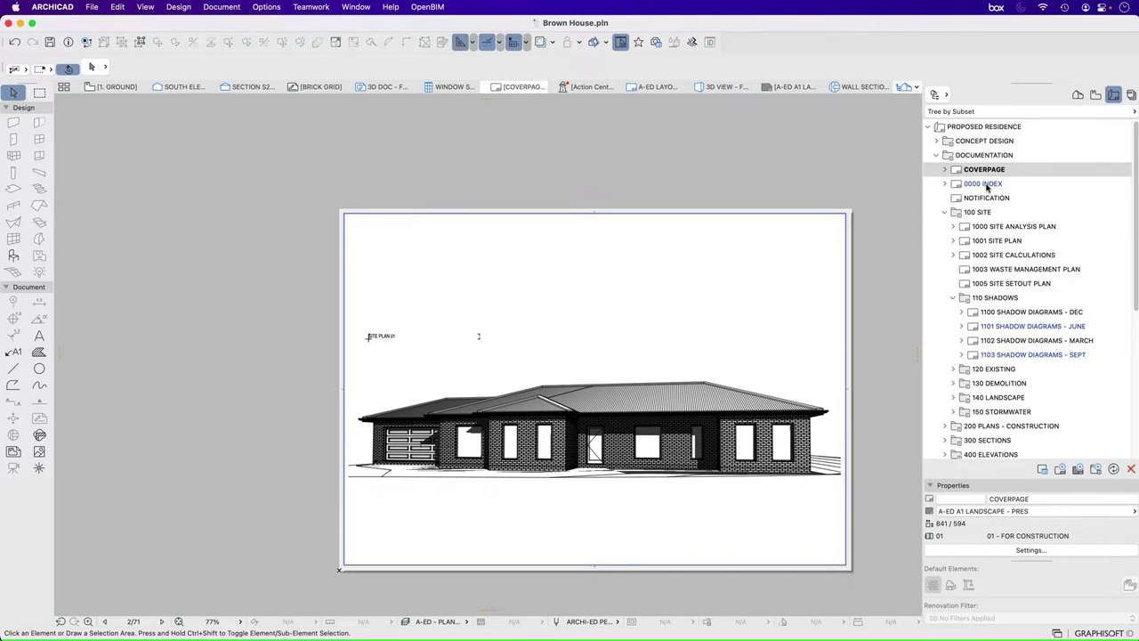
- Open the source view of the index drawing placed on the 0000 INDEX layout
{"action": "double_click", "coordinate": [983, 184]}
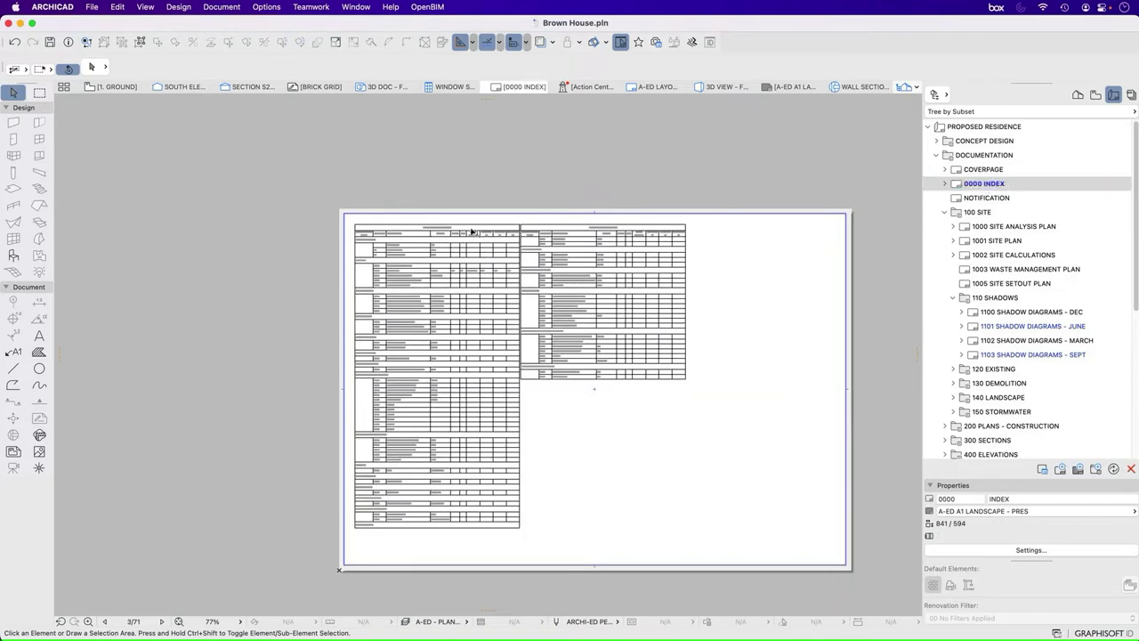
{"action": "scroll", "coordinate": [445, 229], "scroll_direction": "up", "scroll_amount": 5}
{"action": "scroll", "coordinate": [445, 229], "scroll_direction": "up", "scroll_amount": 3}
{"action": "scroll", "coordinate": [467, 267], "scroll_direction": "down", "scroll_amount": 4}
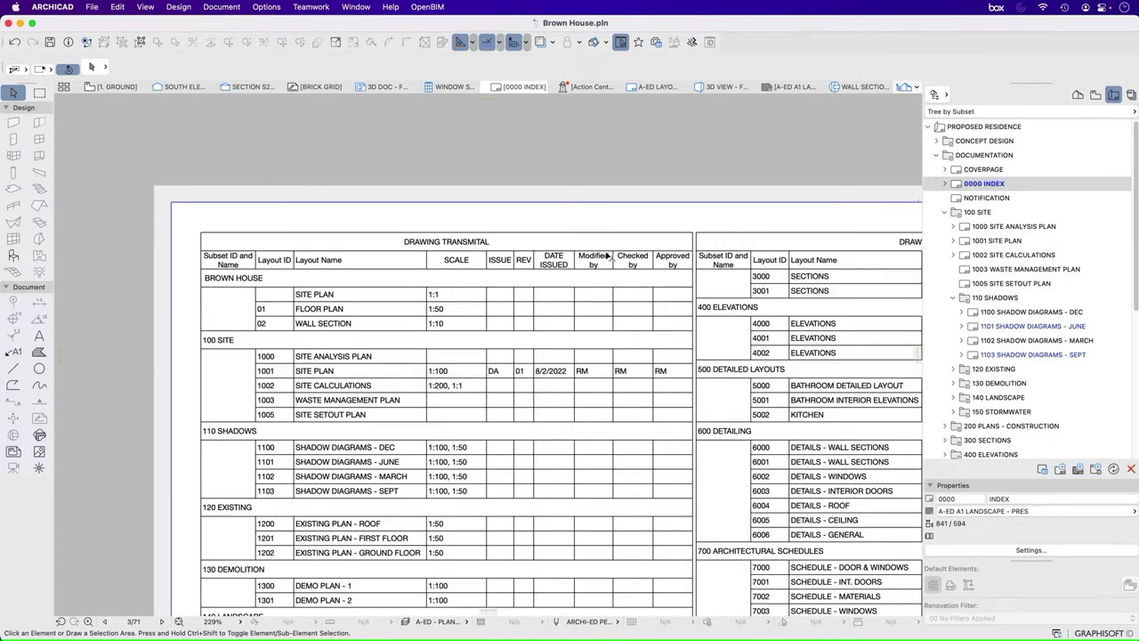
{"action": "scroll", "coordinate": [405, 244], "scroll_direction": "down", "scroll_amount": 3}
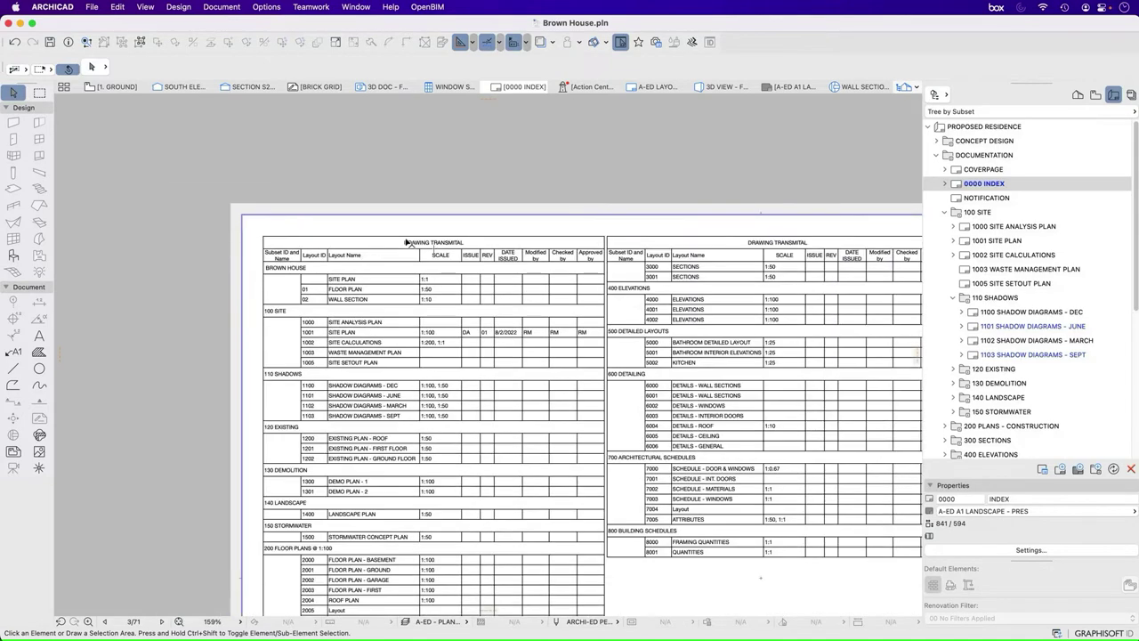
{"action": "scroll", "coordinate": [376, 341], "scroll_direction": "up", "scroll_amount": 3}
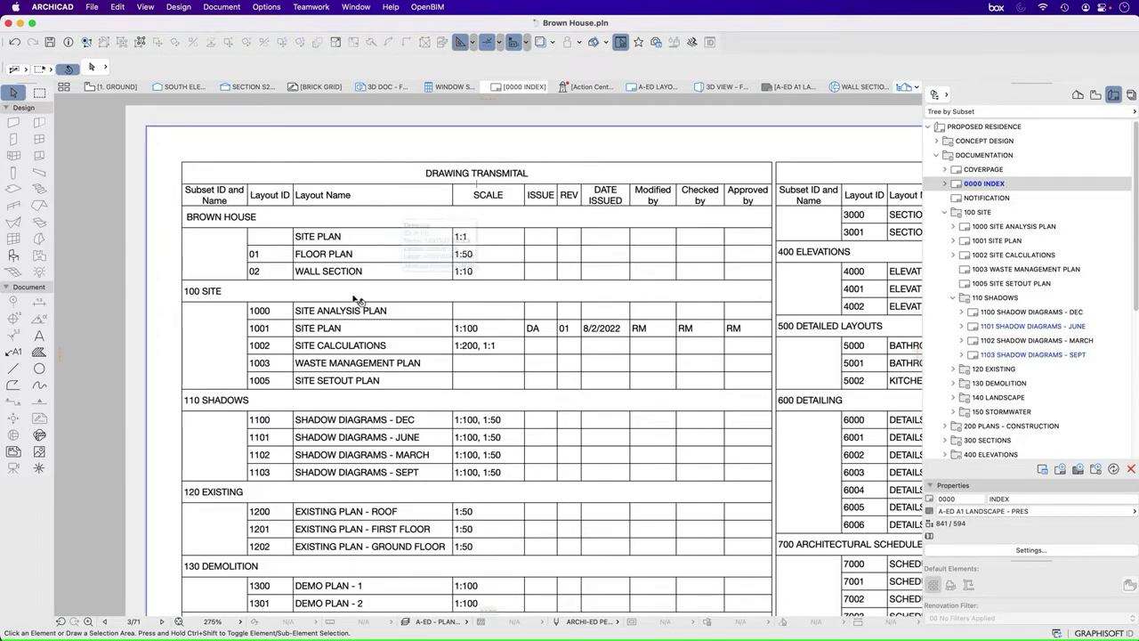
{"action": "scroll", "coordinate": [267, 191], "scroll_direction": "down", "scroll_amount": 3}
{"action": "scroll", "coordinate": [283, 212], "scroll_direction": "down", "scroll_amount": 3}
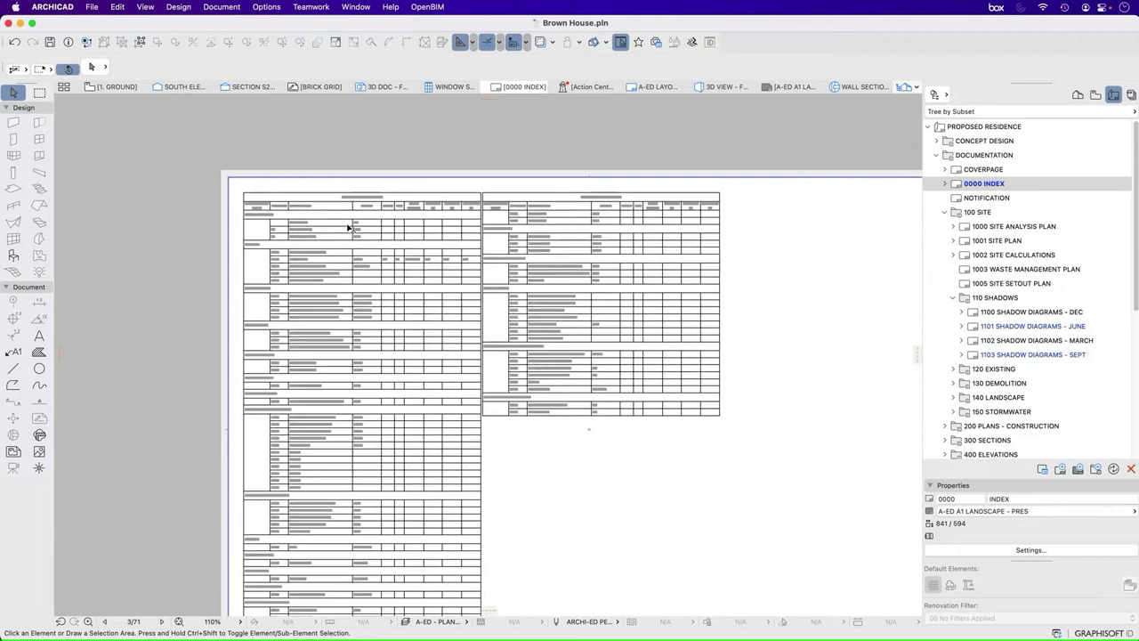
{"action": "left_click", "coordinate": [405, 222]}
{"action": "right_click", "coordinate": [421, 128]}
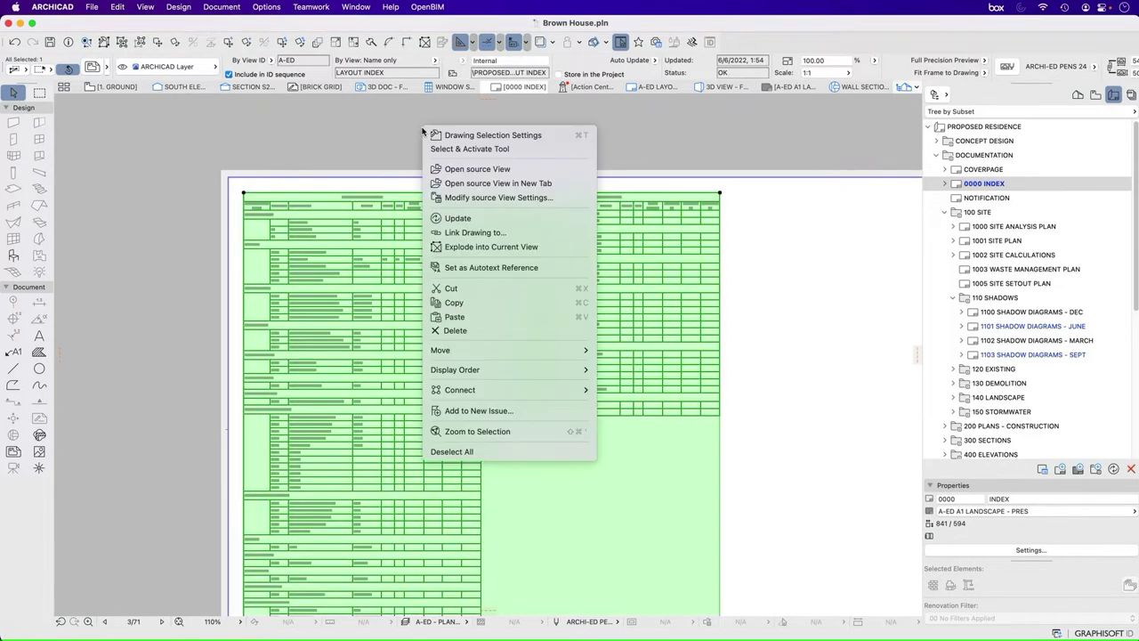
{"action": "left_click", "coordinate": [502, 169]}
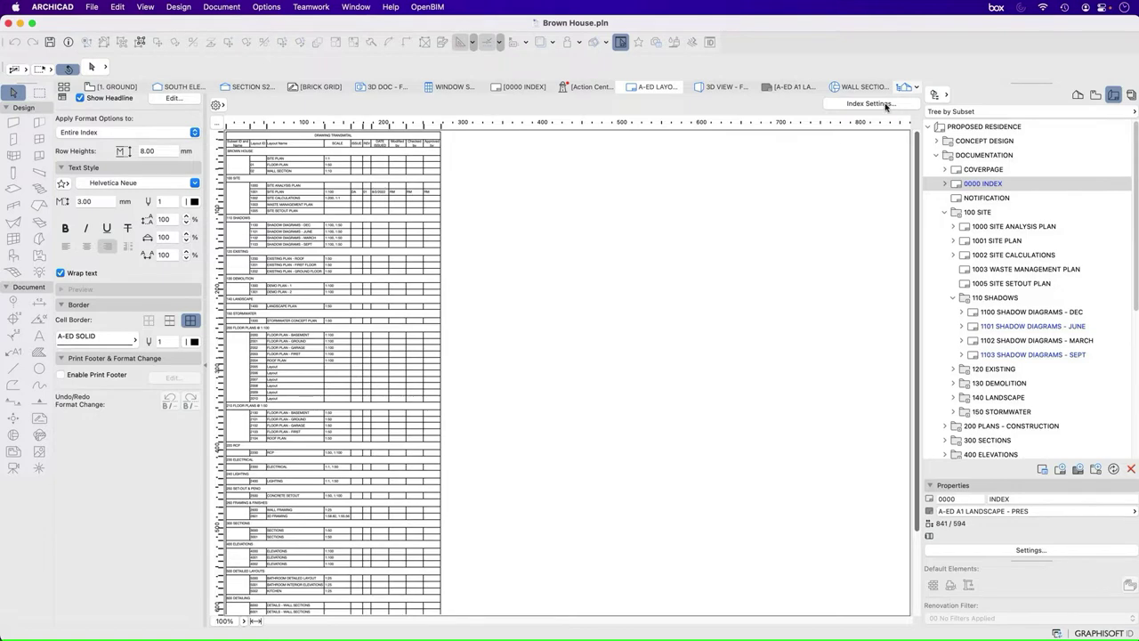
- Switch the Navigator to the Project Map listing the project indexes
{"action": "left_click", "coordinate": [1078, 95]}
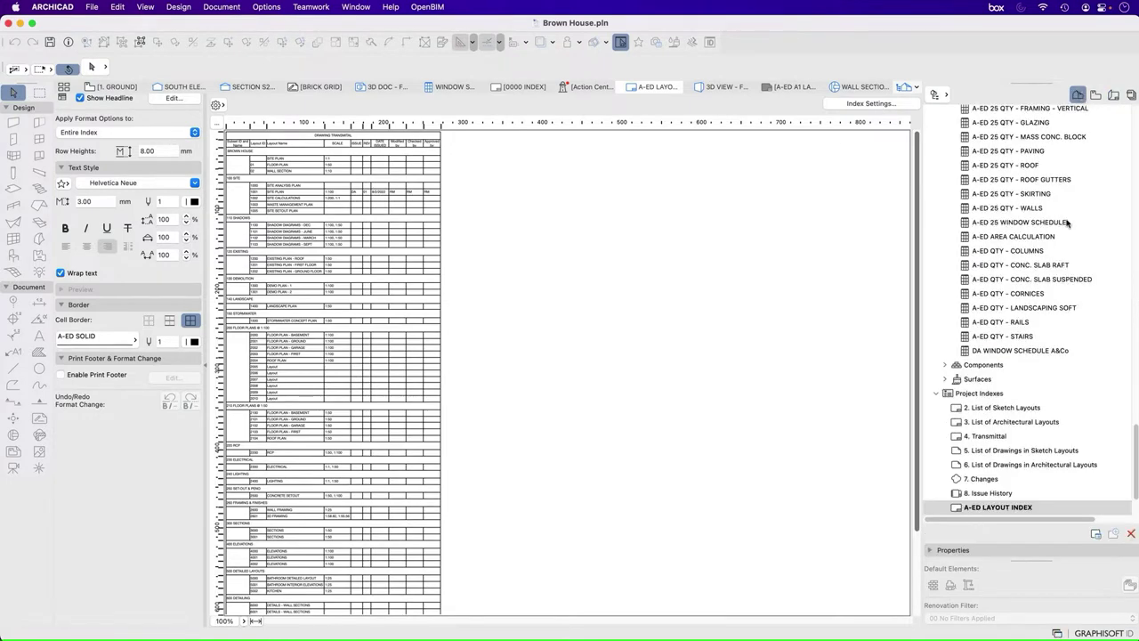
{"action": "scroll", "coordinate": [1067, 222], "scroll_direction": "down", "scroll_amount": 2}
{"action": "left_click", "coordinate": [1096, 94]}
{"action": "left_click", "coordinate": [1078, 94]}
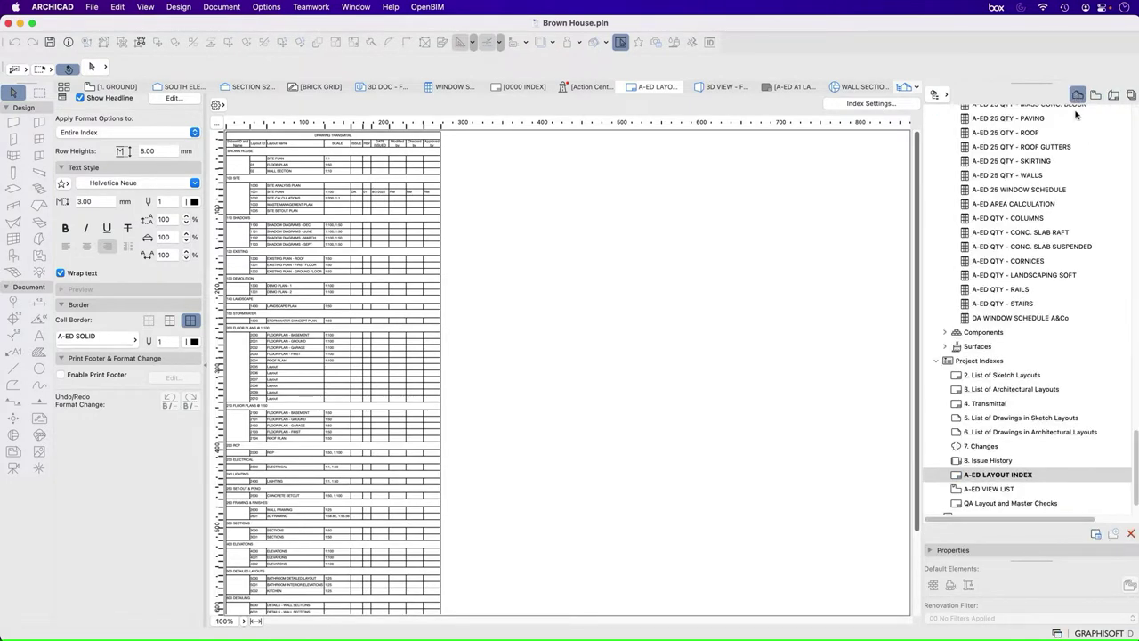
{"action": "scroll", "coordinate": [1075, 258], "scroll_direction": "down", "scroll_amount": 3}
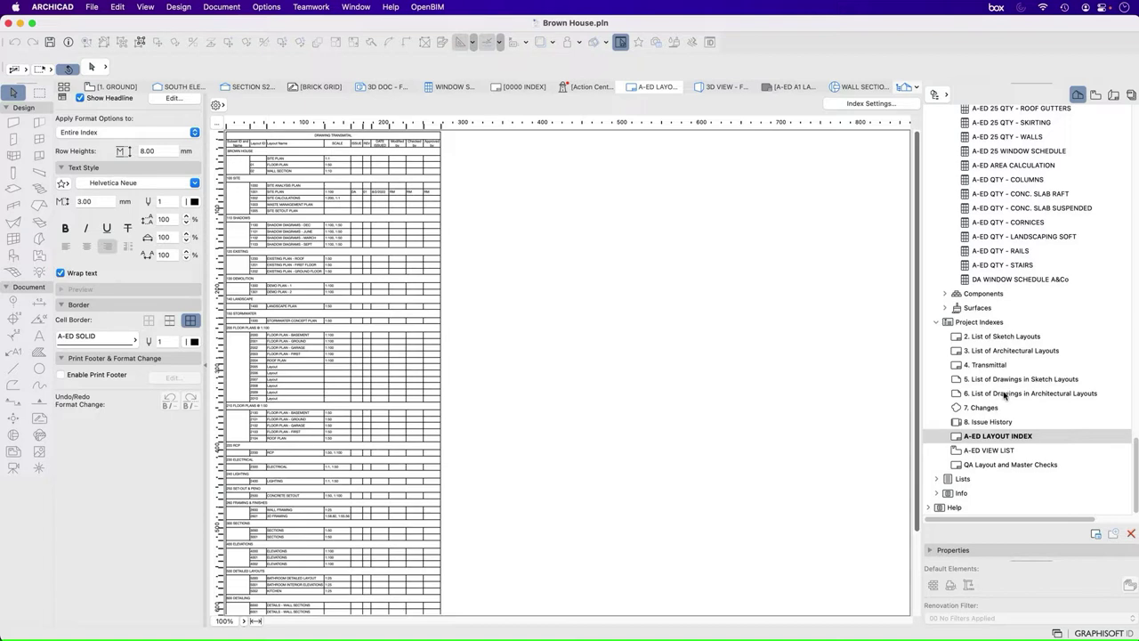
- Open 2. List of Sketch Layouts and view it at 150%, 100%, 50%, then 300%
{"action": "double_click", "coordinate": [988, 338]}
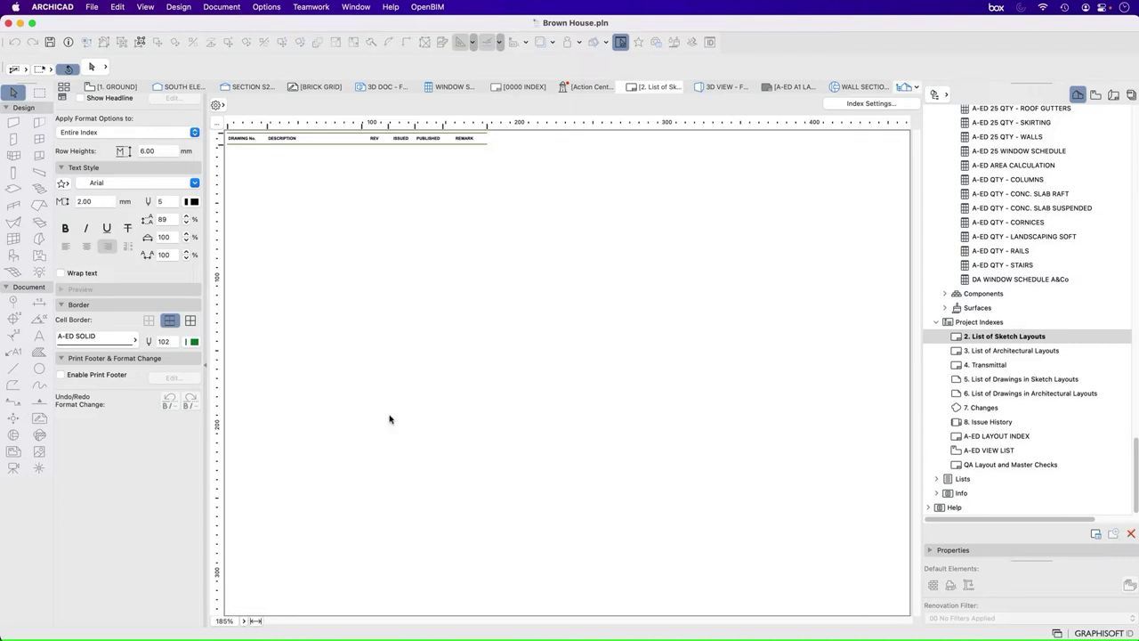
{"action": "left_click", "coordinate": [245, 621]}
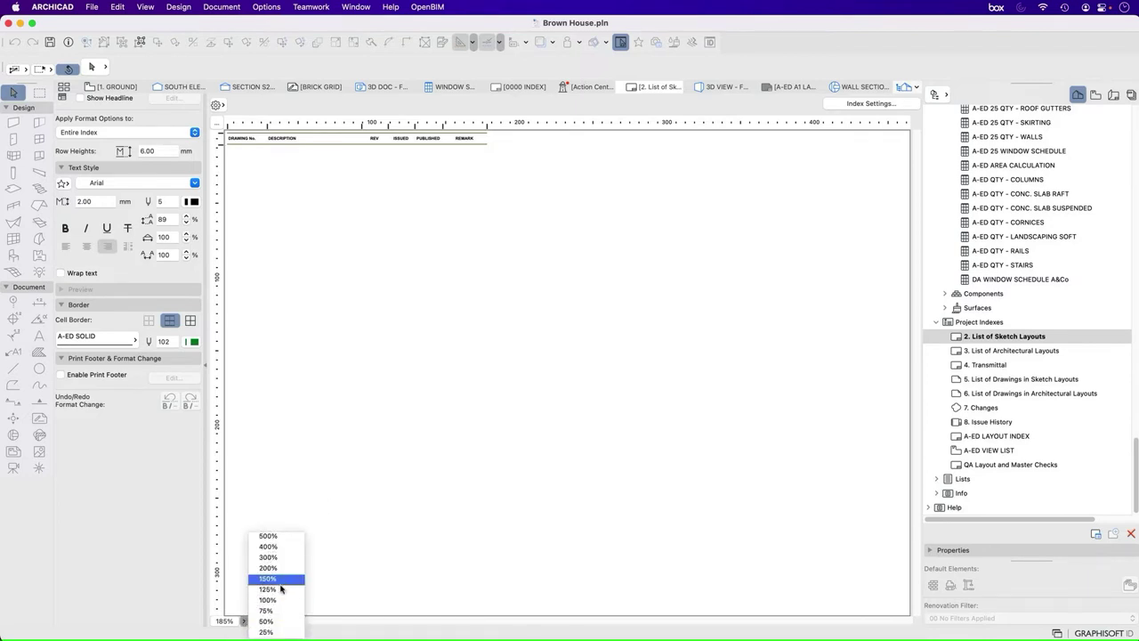
{"action": "left_click", "coordinate": [271, 580]}
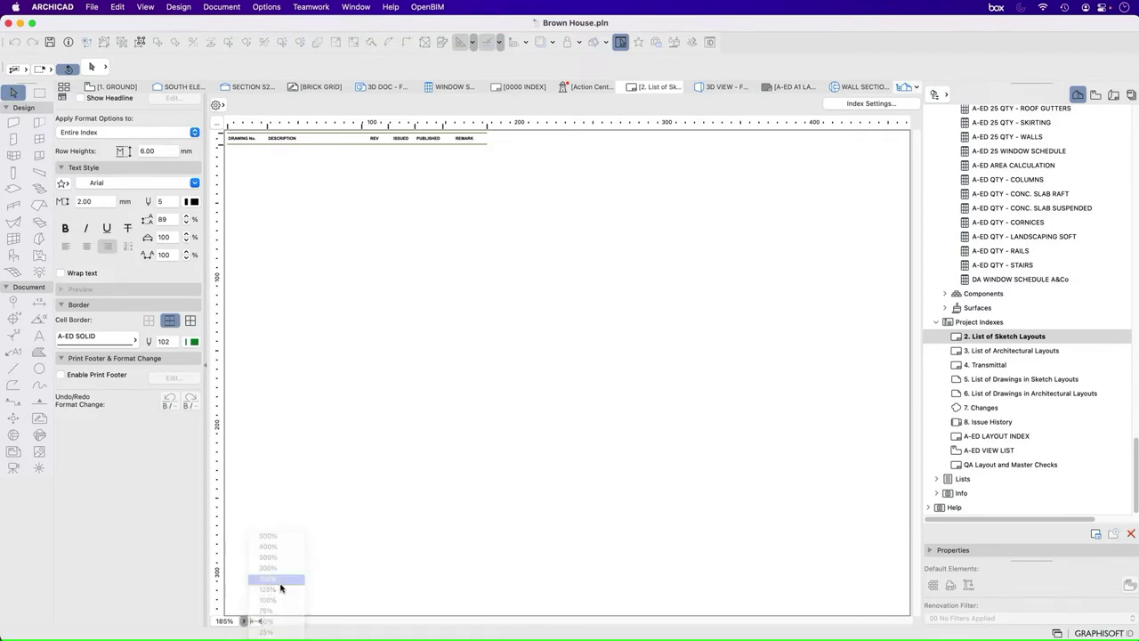
{"action": "left_click", "coordinate": [245, 621]}
{"action": "left_click", "coordinate": [270, 602]}
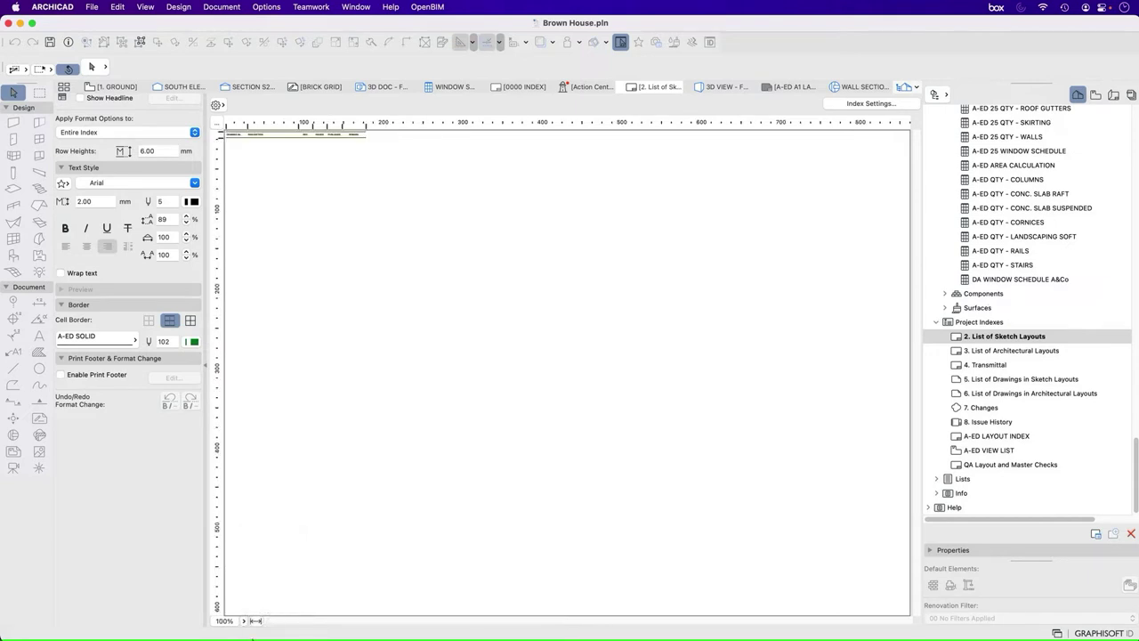
{"action": "left_click", "coordinate": [245, 622]}
{"action": "left_click", "coordinate": [266, 625]}
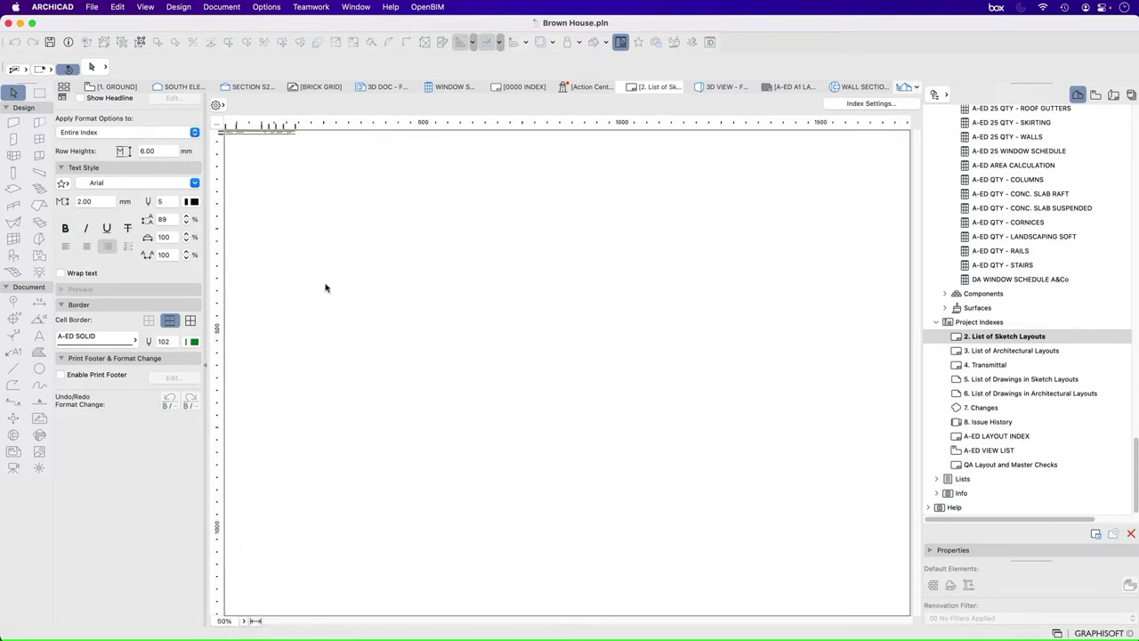
{"action": "left_click", "coordinate": [246, 621]}
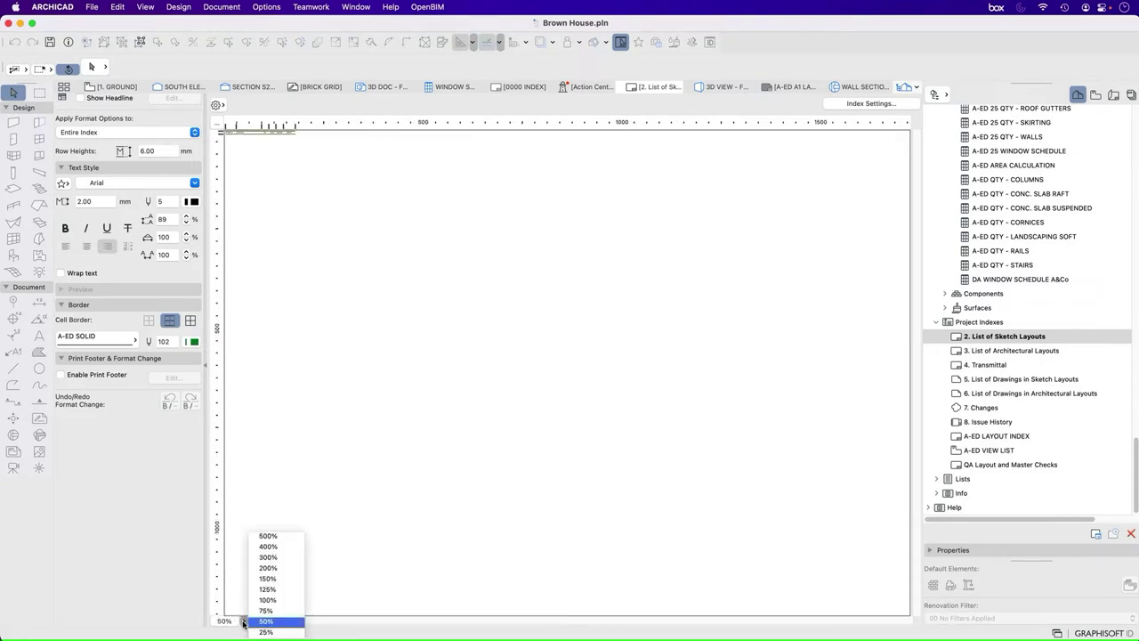
{"action": "left_click", "coordinate": [284, 559]}
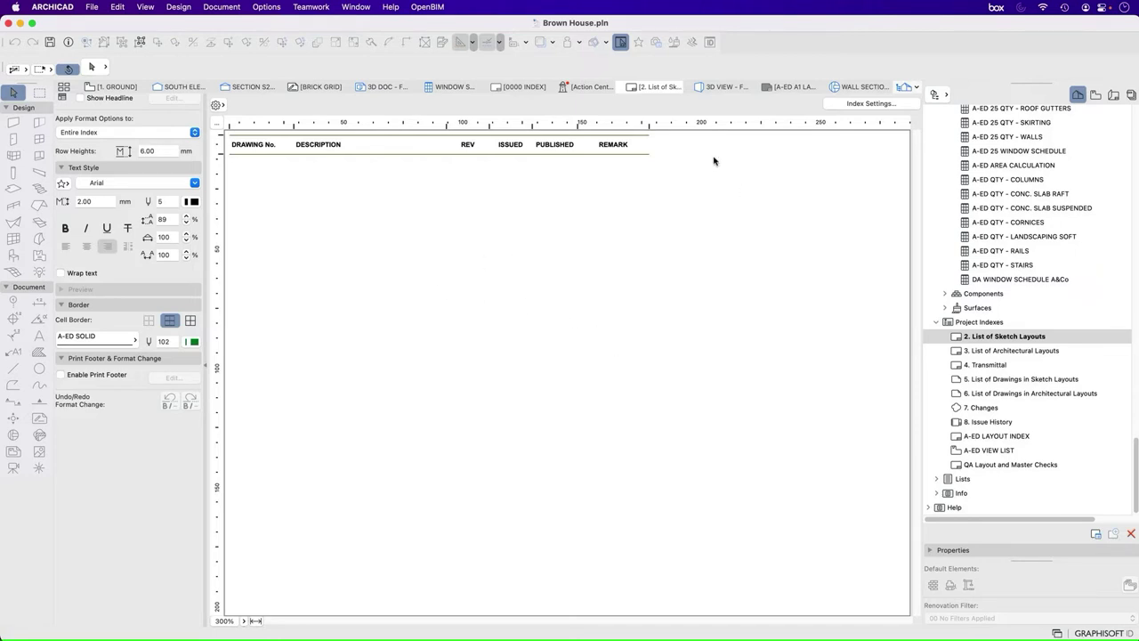
- In Index Settings, select the List of Drawings in Architectural Layouts index
{"action": "left_click", "coordinate": [871, 103]}
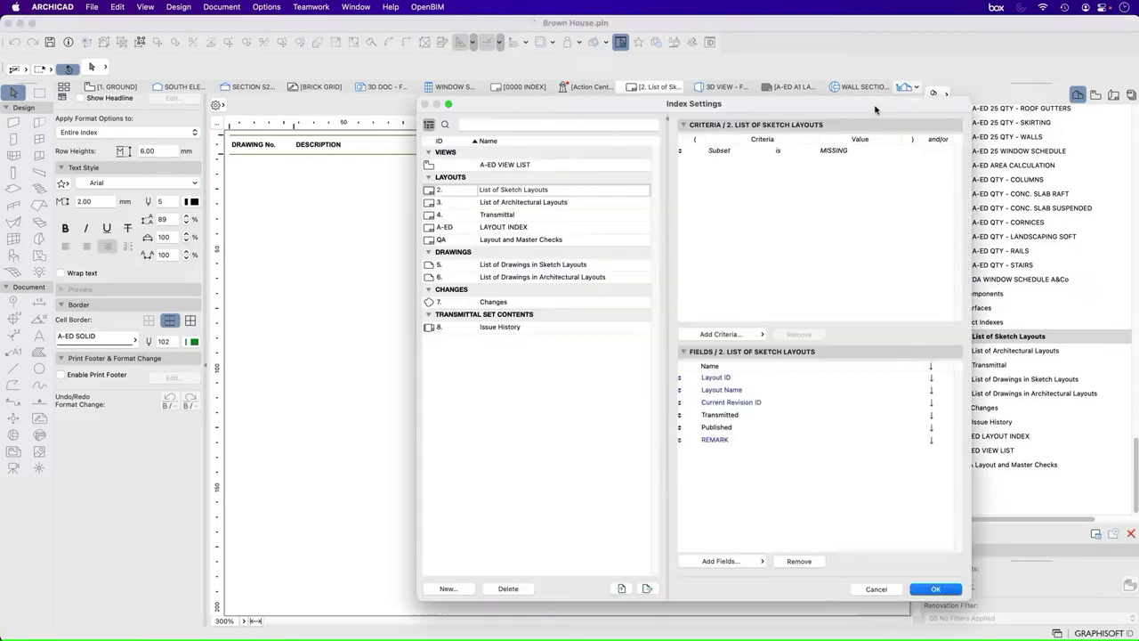
{"action": "left_click_drag", "start_coordinate": [771, 108], "coordinate": [571, 93]}
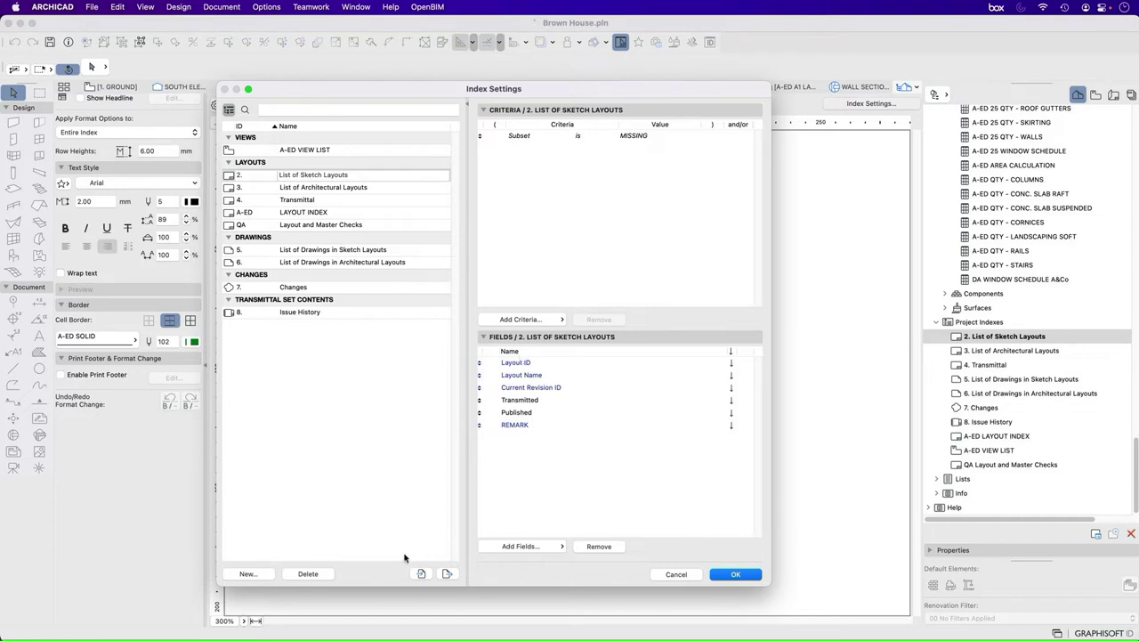
{"action": "left_click", "coordinate": [248, 574]}
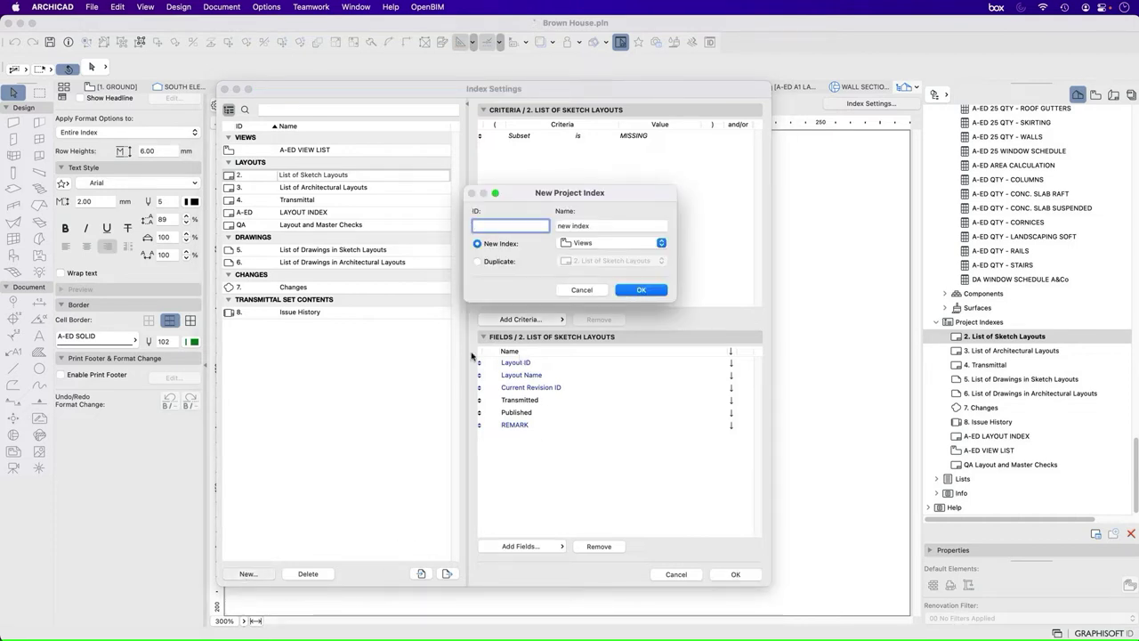
{"action": "key", "text": "Escape"}
{"action": "left_click", "coordinate": [324, 226]}
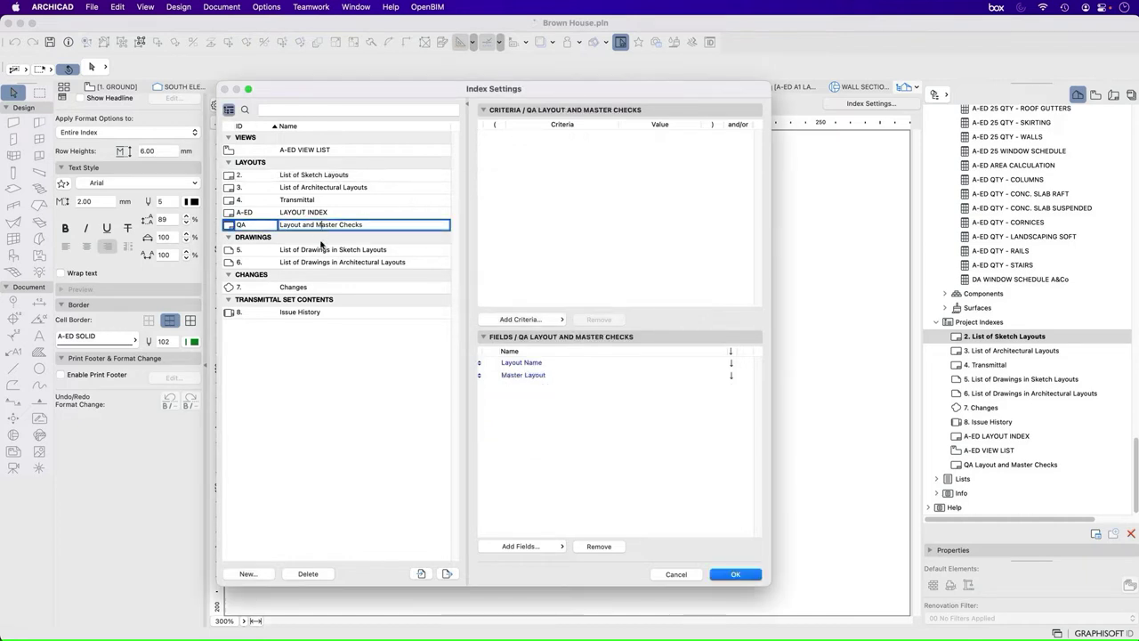
{"action": "left_click", "coordinate": [324, 250]}
{"action": "left_click", "coordinate": [326, 275]}
{"action": "left_click", "coordinate": [322, 263]}
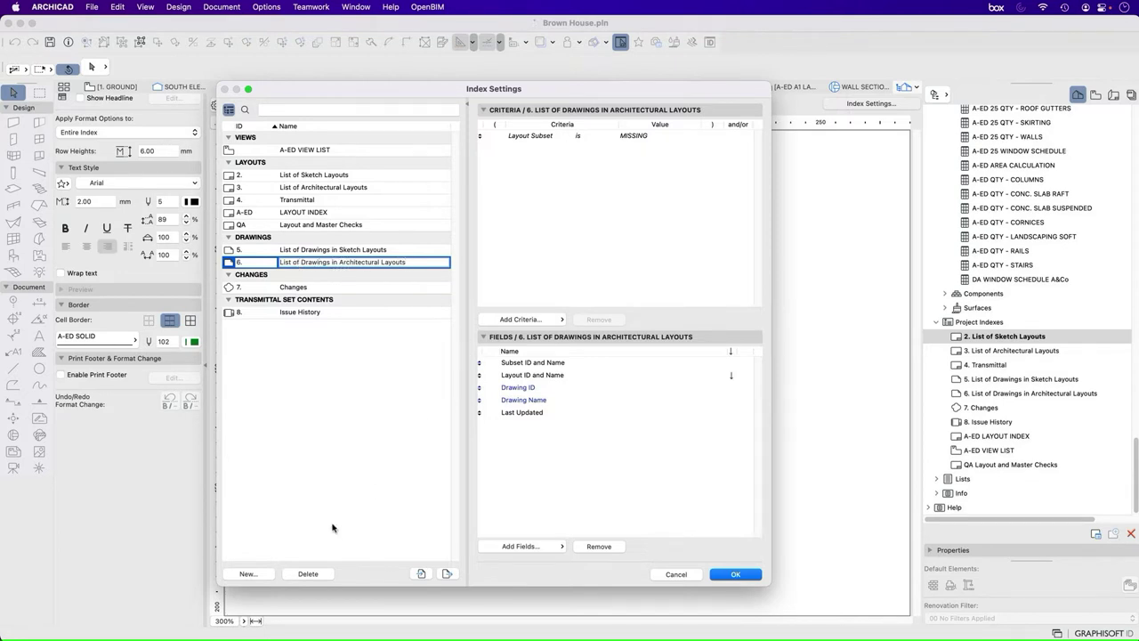
- Create a new index as a duplicate of index 6 with ID 'DA DRAWING LIST'
{"action": "left_click", "coordinate": [258, 574]}
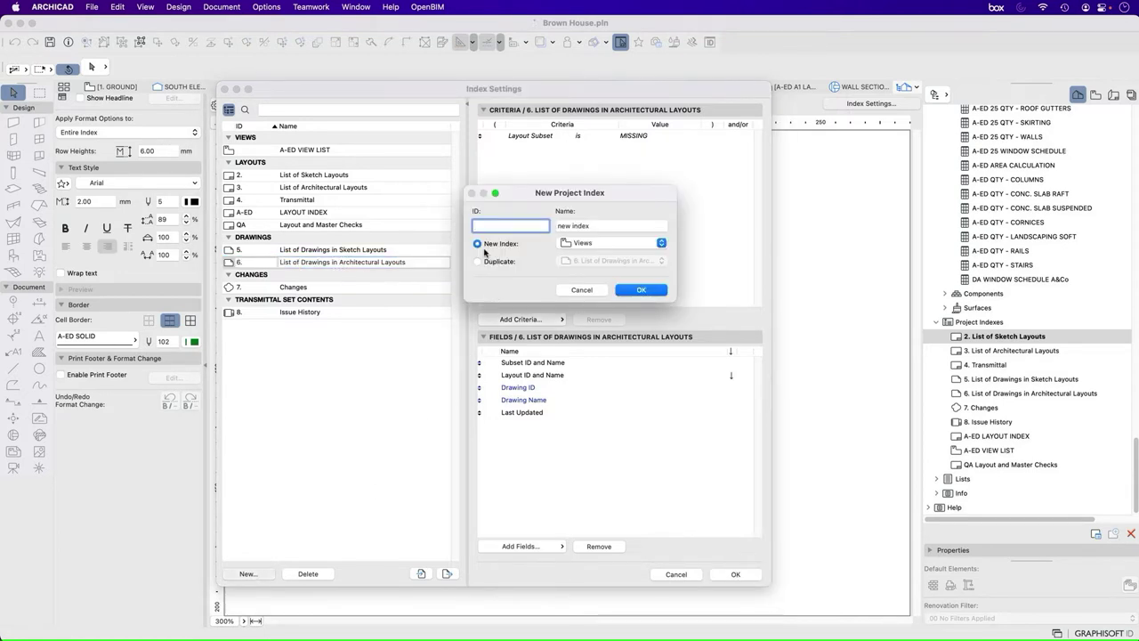
{"action": "left_click", "coordinate": [478, 261]}
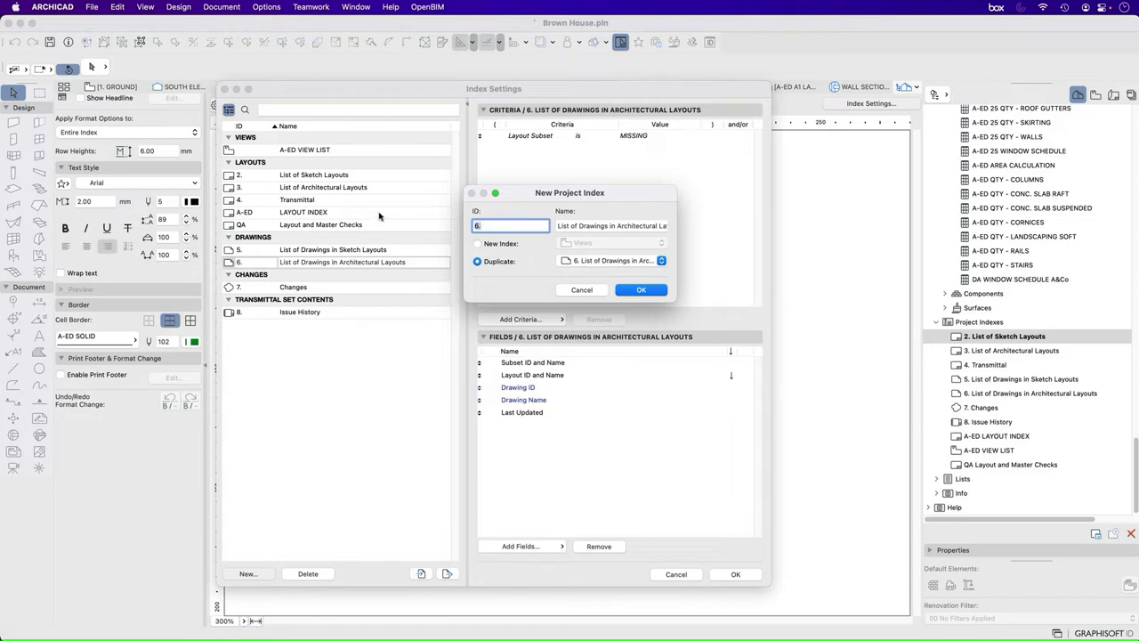
{"action": "type", "text": "DA DRAWING LIST"}
{"action": "left_click", "coordinate": [637, 289]}
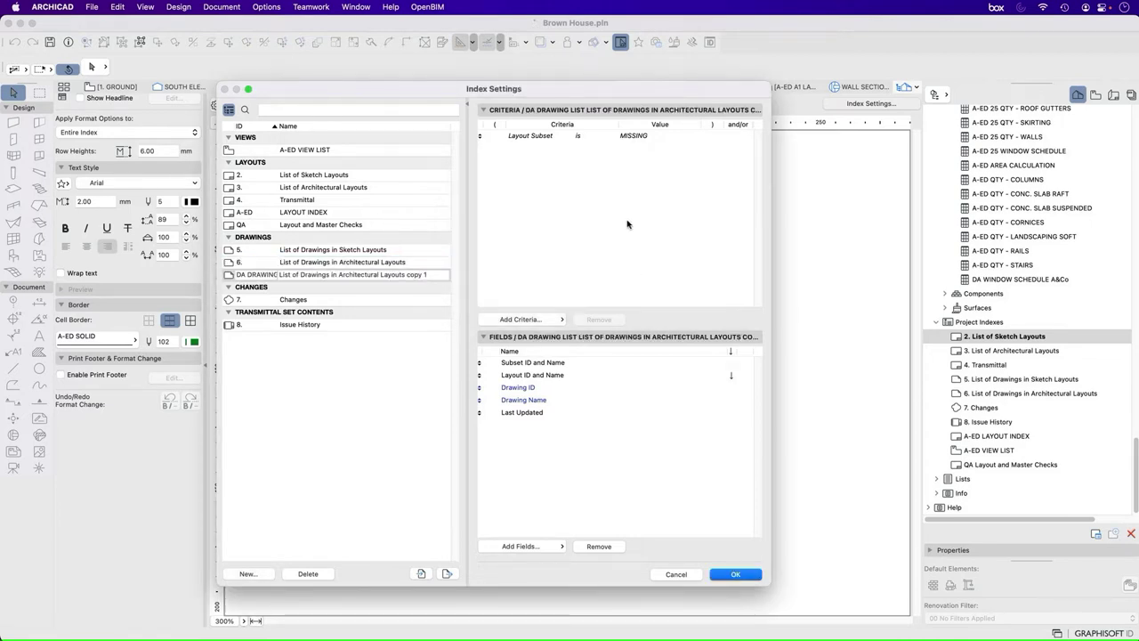
- Delete the Layout Subset is MISSING rule and add a Layout criterion
{"action": "left_click", "coordinate": [587, 138]}
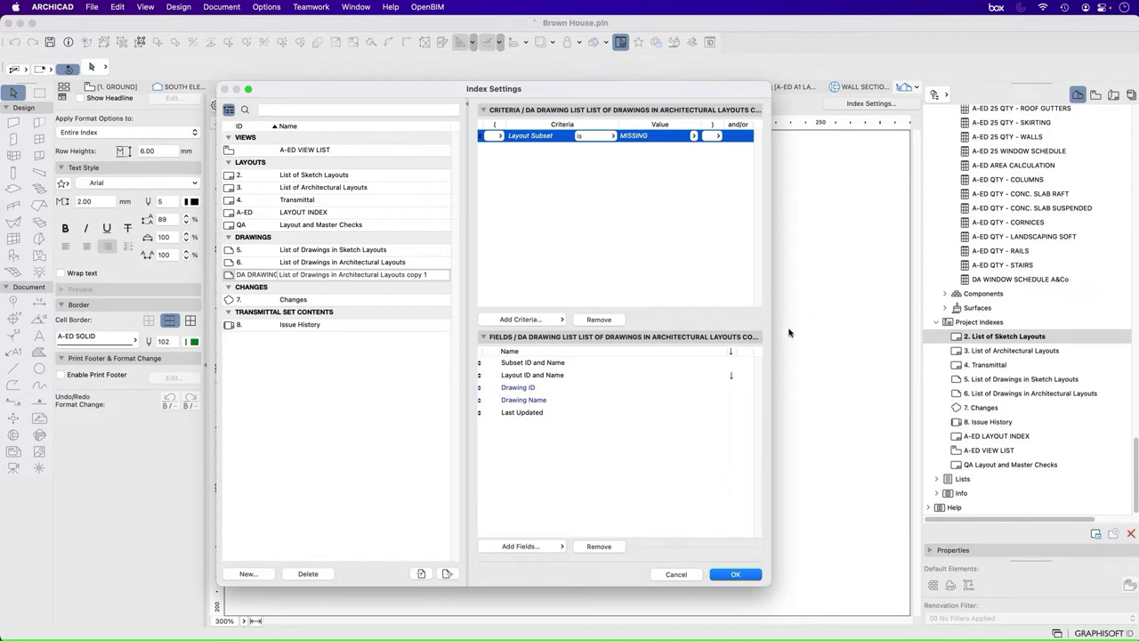
{"action": "left_click", "coordinate": [611, 321]}
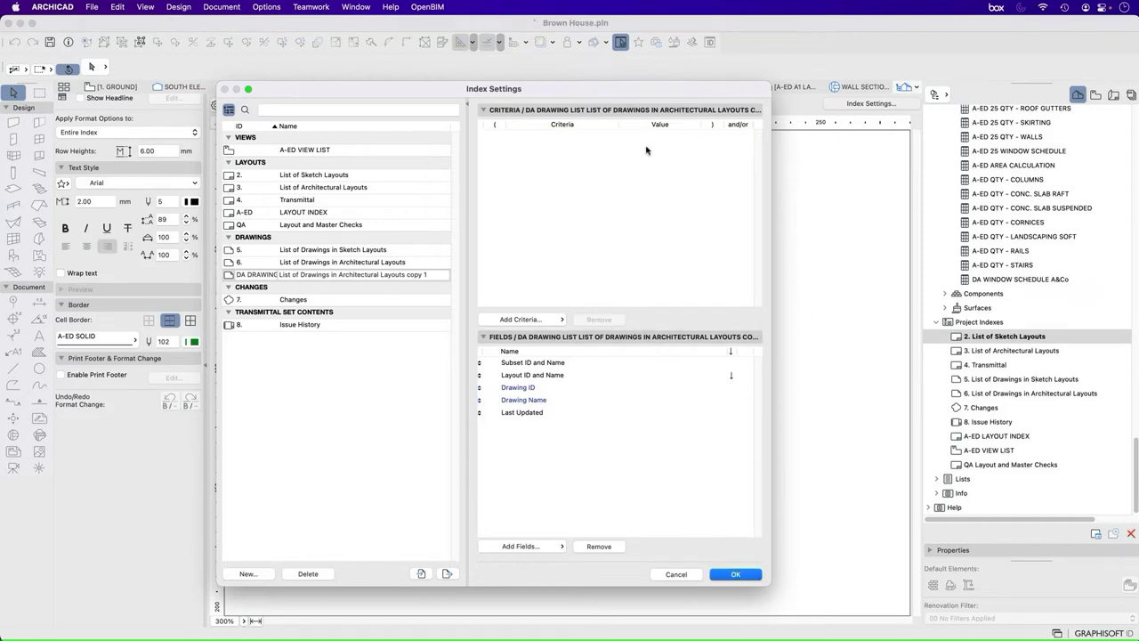
{"action": "left_click", "coordinate": [524, 319]}
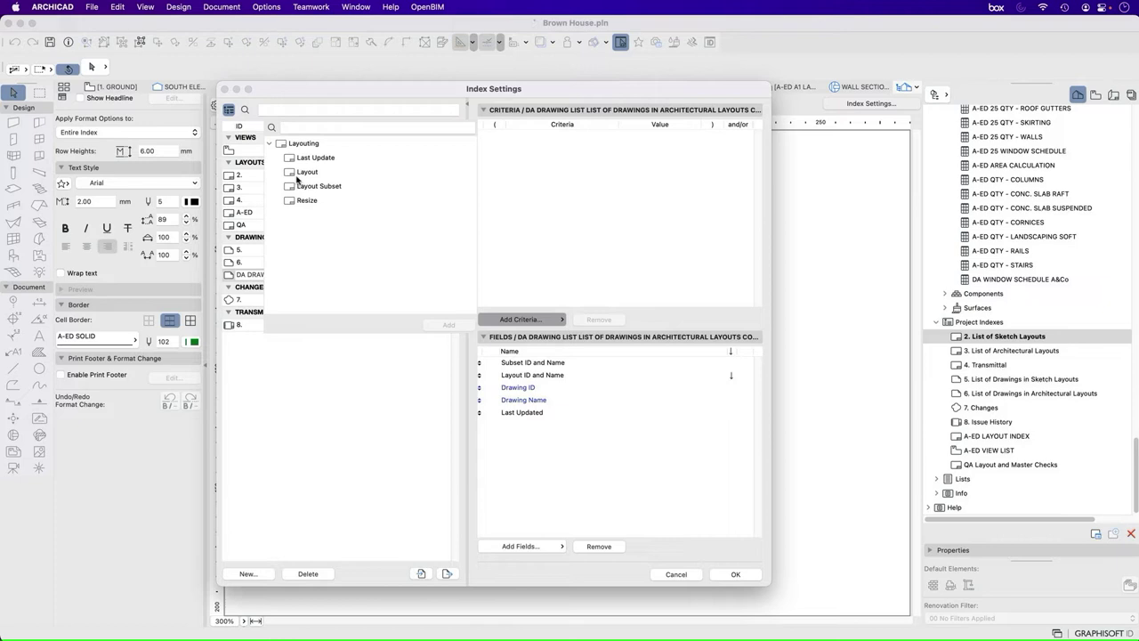
{"action": "left_click", "coordinate": [298, 174]}
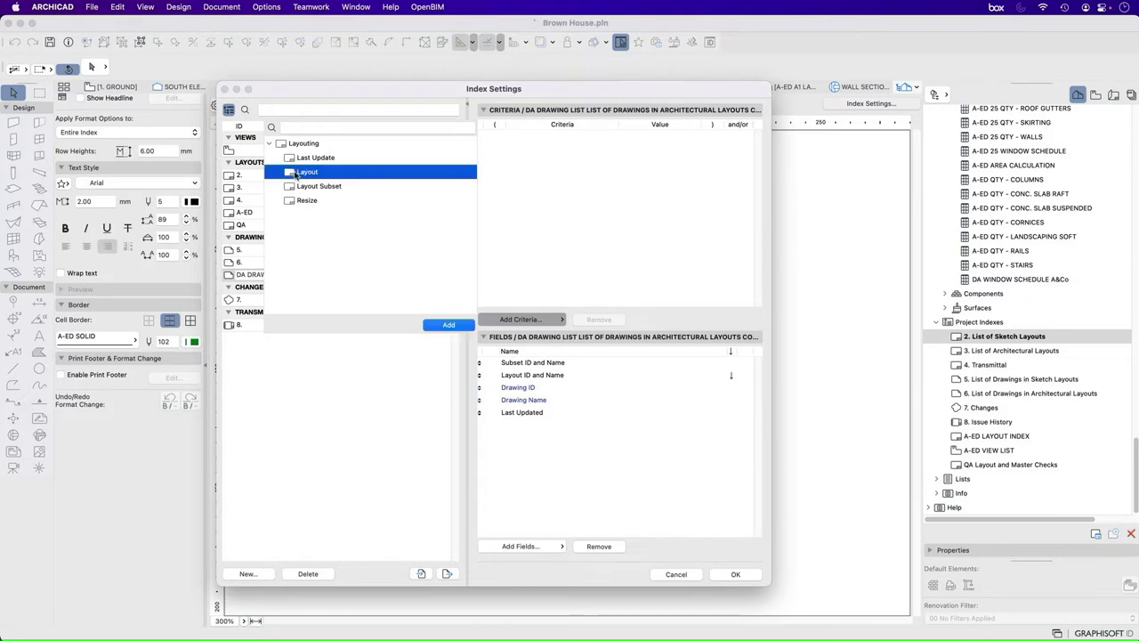
{"action": "left_click", "coordinate": [449, 326]}
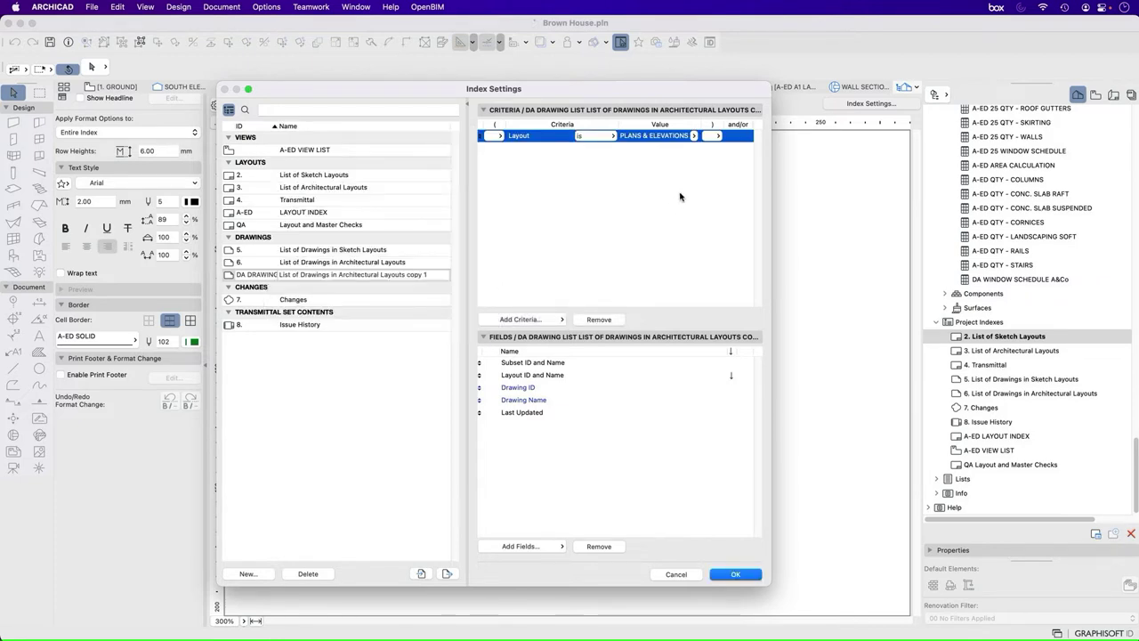
- Set the Layout rule to 'is not' PLANS & ELEVATIONS
{"action": "left_click", "coordinate": [595, 136]}
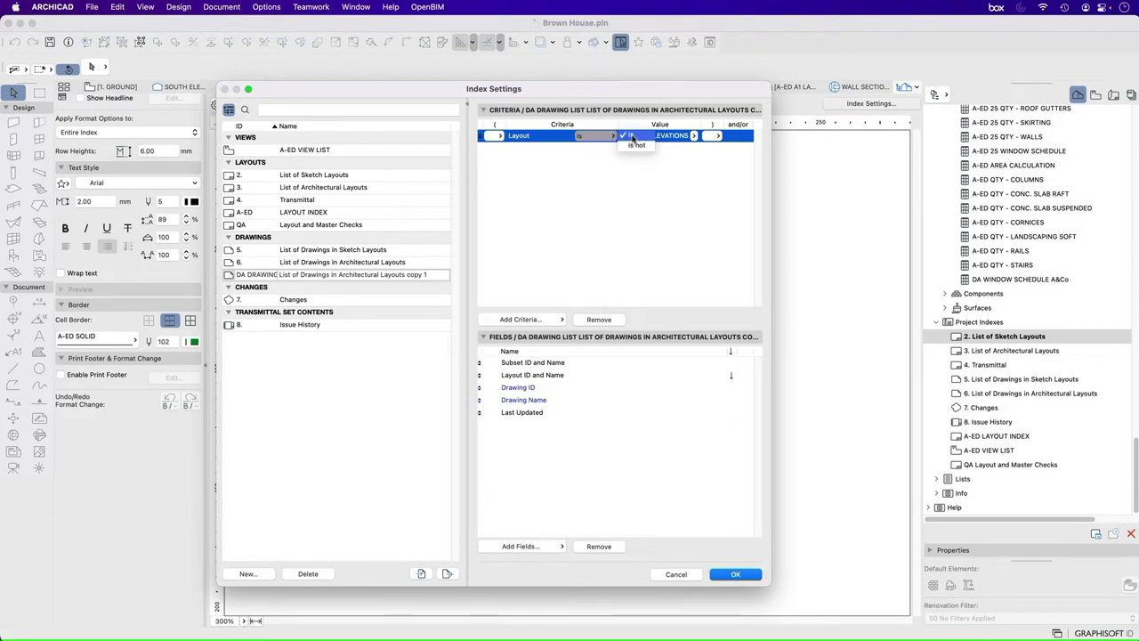
{"action": "left_click", "coordinate": [633, 146]}
{"action": "left_click", "coordinate": [694, 136]}
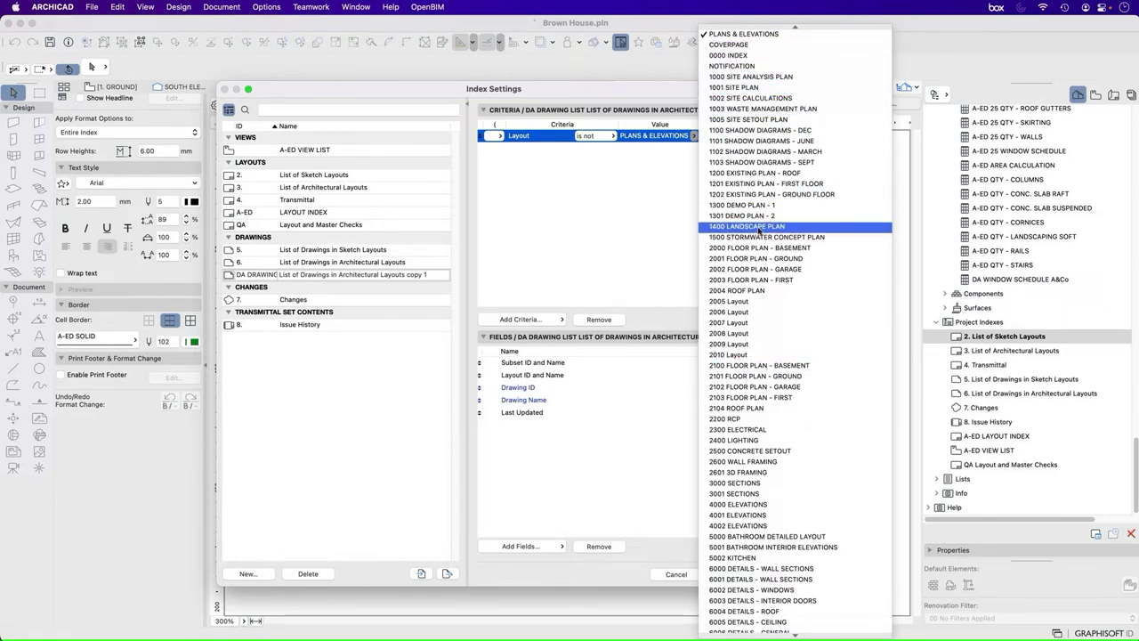
{"action": "scroll", "coordinate": [758, 231], "scroll_direction": "down", "scroll_amount": 1}
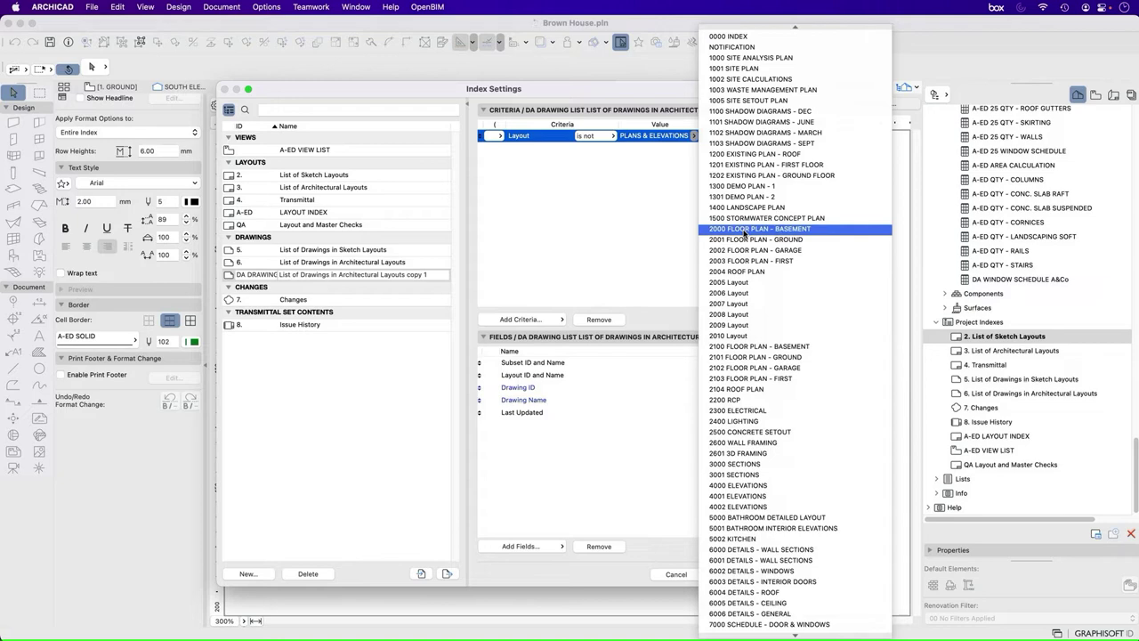
{"action": "key", "text": "Escape"}
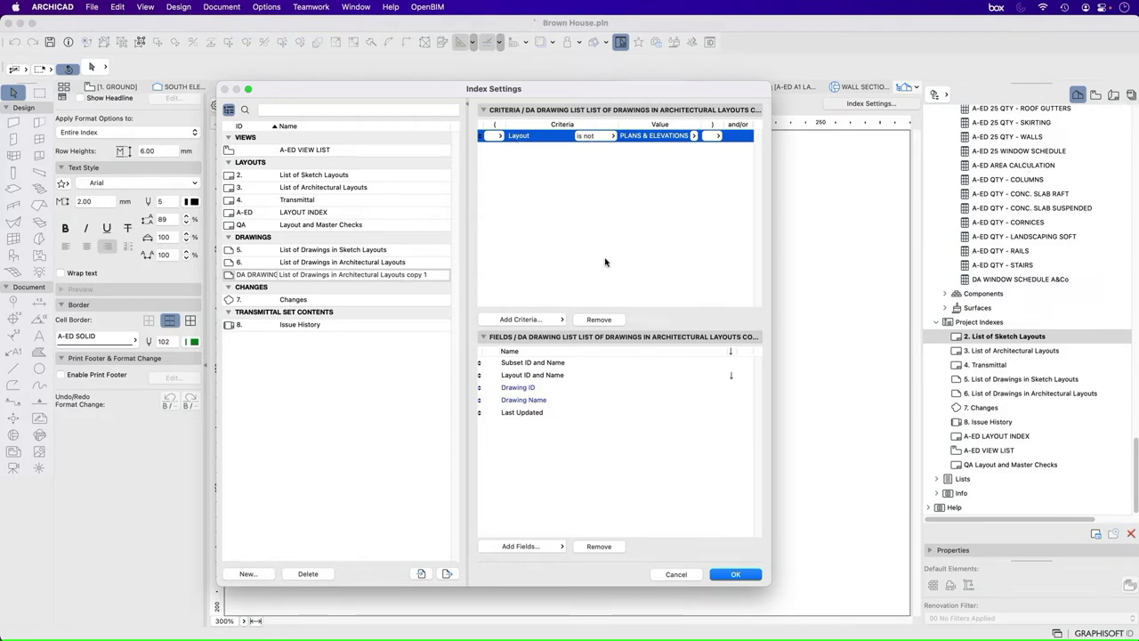
- Replace the Layout rule with a Layout Subset criterion set to DOCUMENTATION
{"action": "left_click", "coordinate": [596, 320]}
{"action": "left_click", "coordinate": [552, 322]}
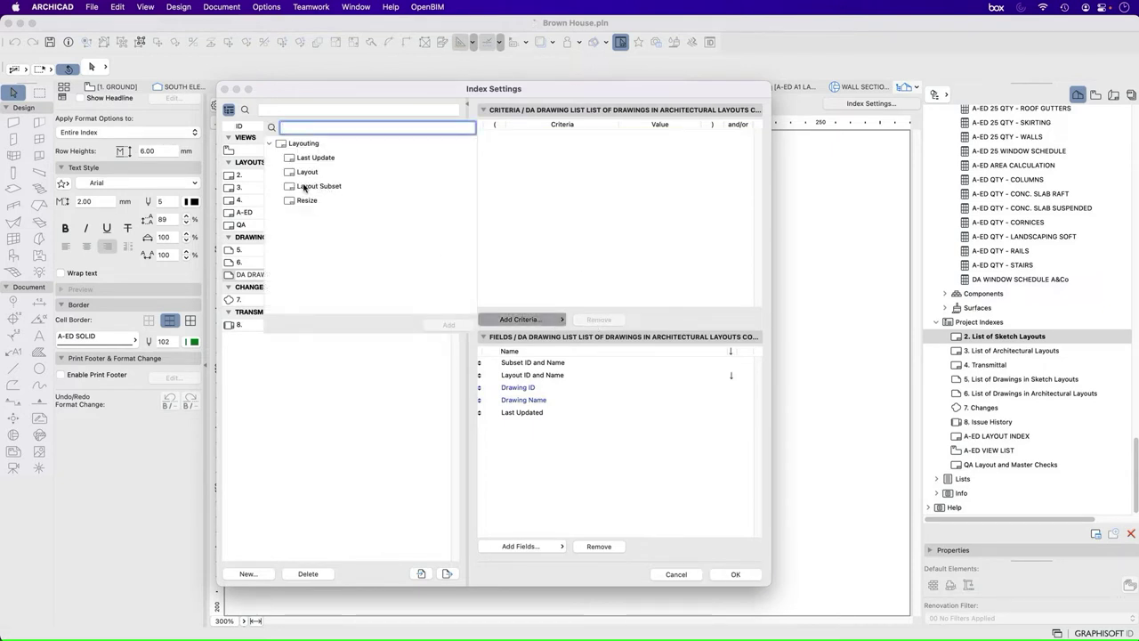
{"action": "left_click", "coordinate": [304, 187]}
{"action": "left_click", "coordinate": [445, 324]}
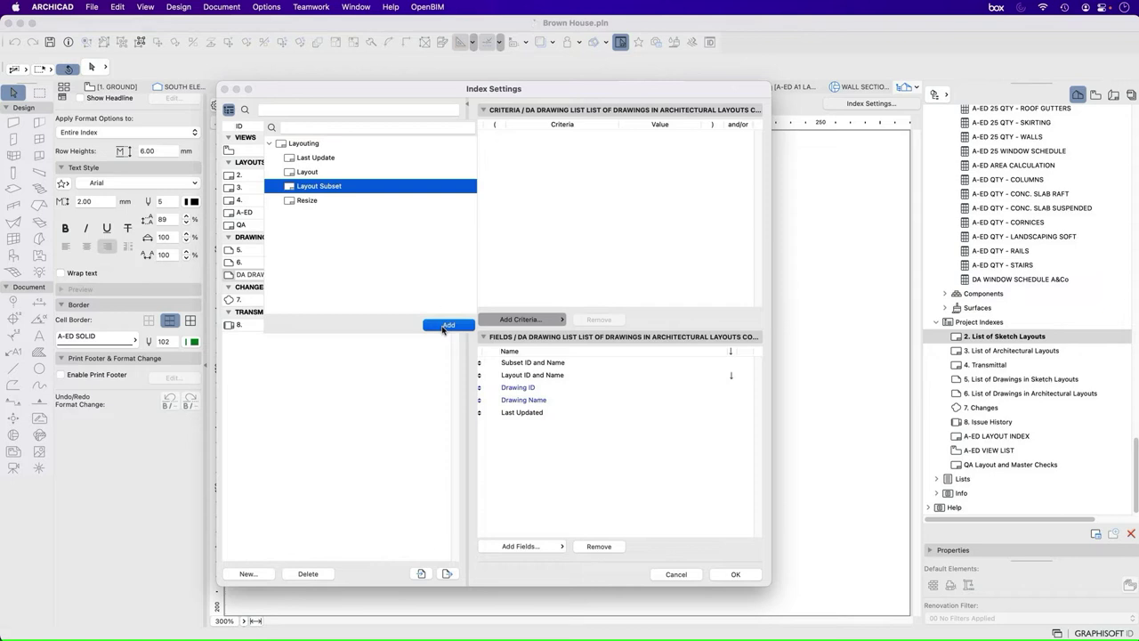
{"action": "left_click", "coordinate": [695, 135]}
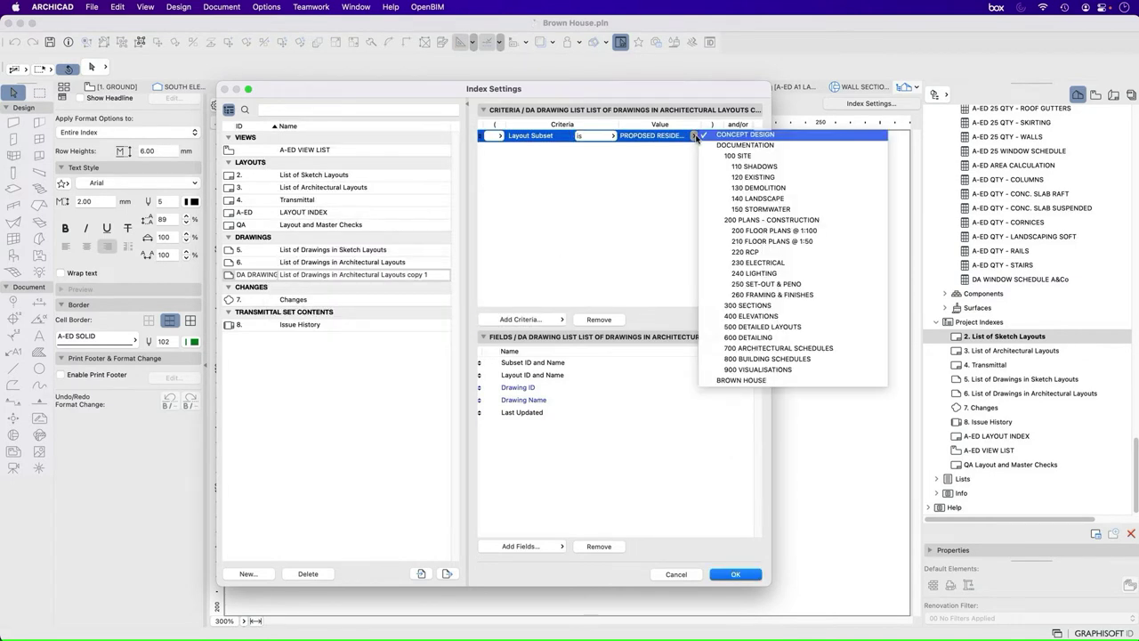
{"action": "left_click", "coordinate": [754, 147]}
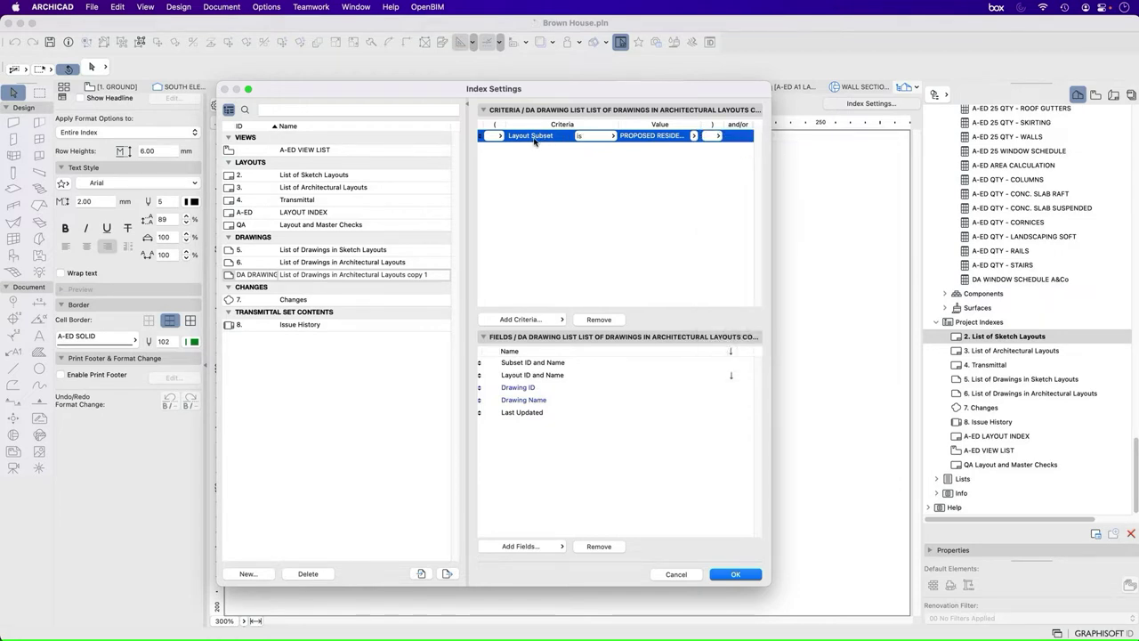
{"action": "left_click", "coordinate": [694, 136]}
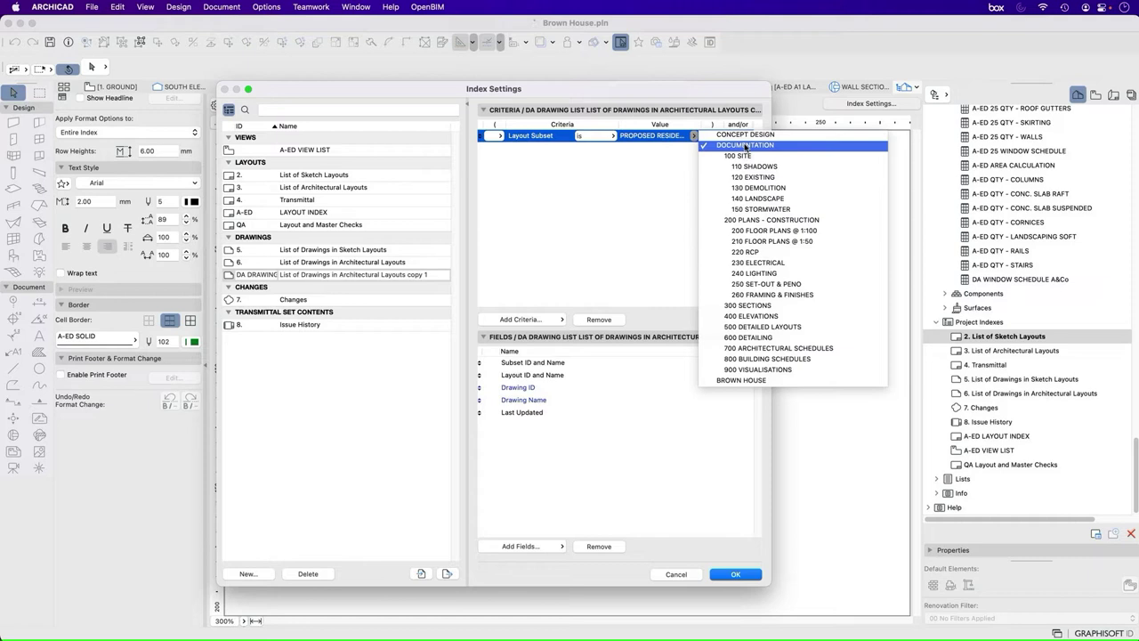
{"action": "left_click", "coordinate": [733, 201]}
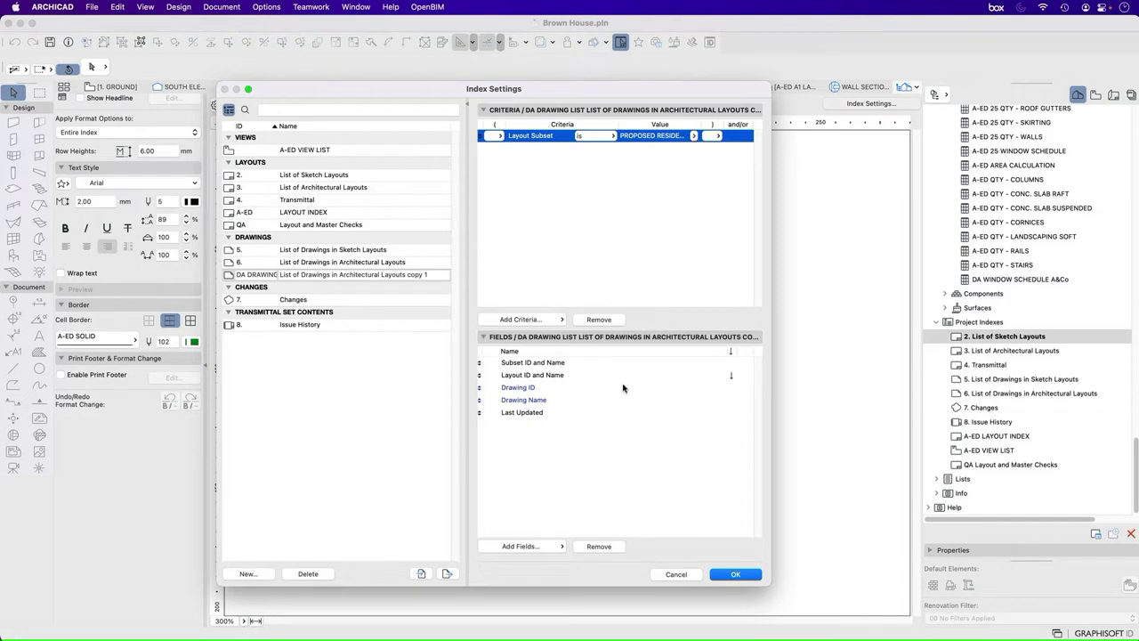
- Review the Subset, Layout, Drawing ID, Drawing Name and Last Updated fields, then apply
{"action": "left_click", "coordinate": [545, 364]}
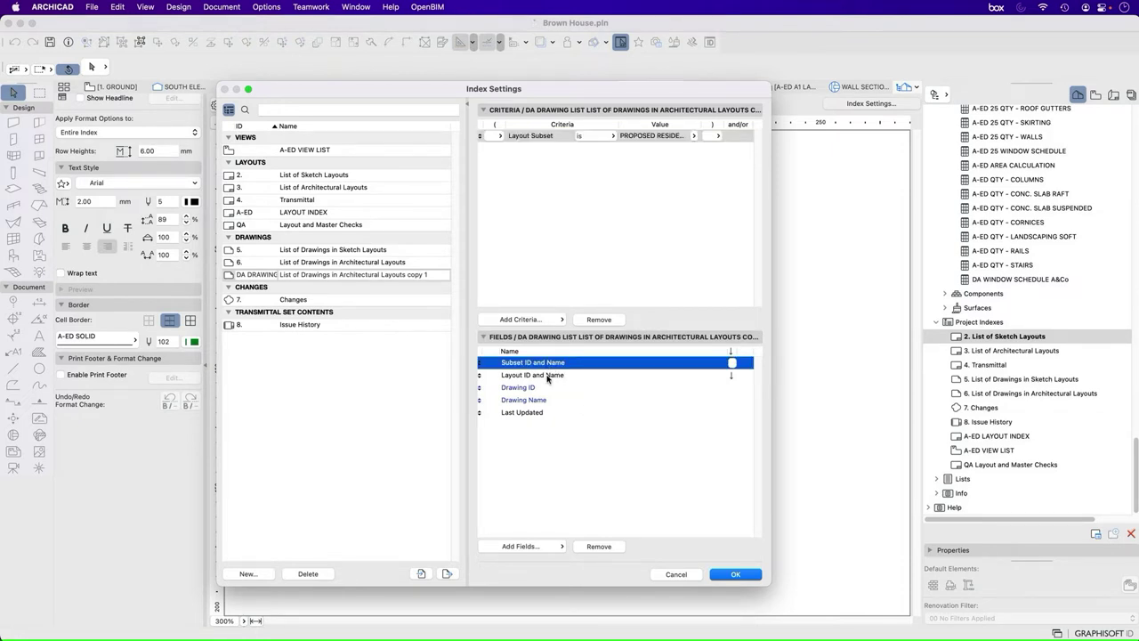
{"action": "left_click", "coordinate": [547, 376]}
{"action": "left_click", "coordinate": [530, 389]}
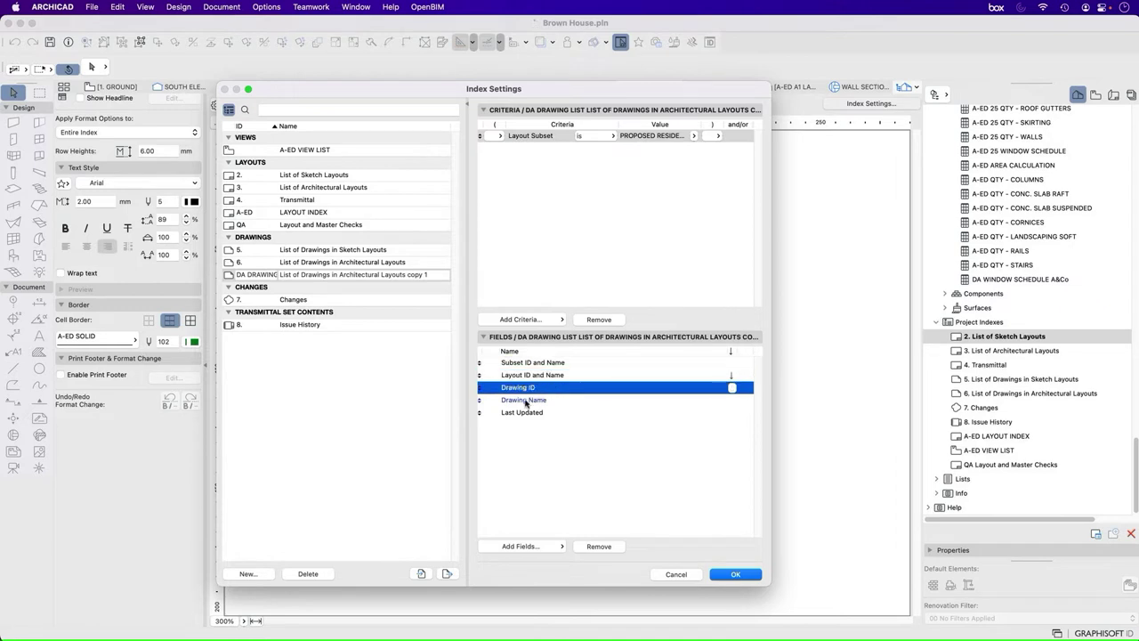
{"action": "left_click", "coordinate": [526, 401]}
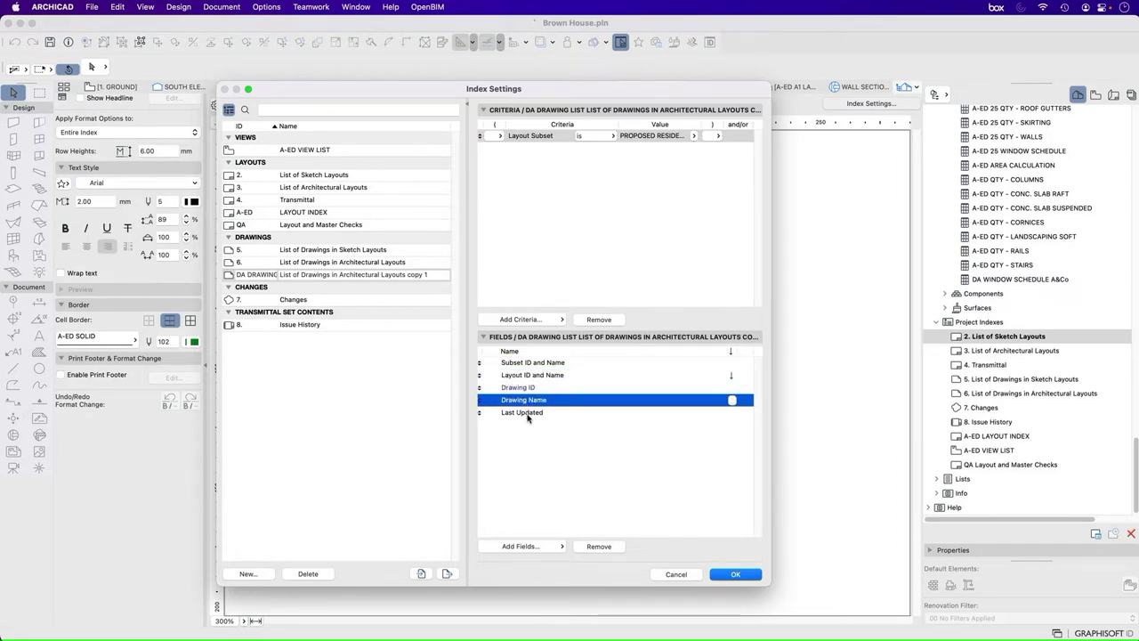
{"action": "left_click", "coordinate": [525, 414]}
{"action": "left_click", "coordinate": [735, 574]}
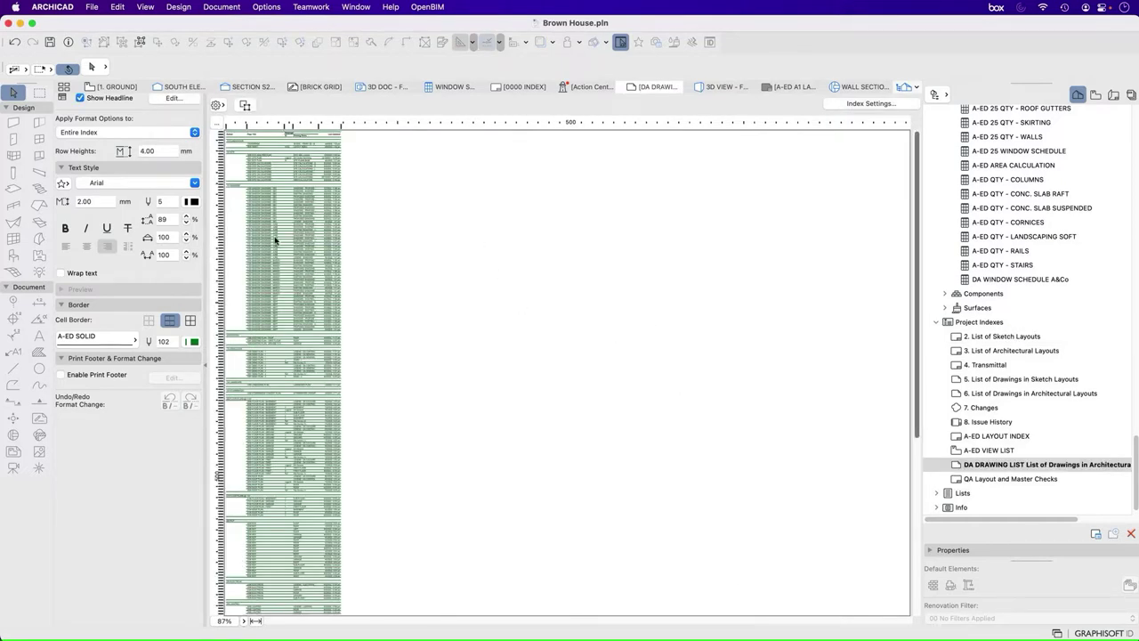
- Zoom in and scroll through the DA DRAWING LIST table
{"action": "left_click", "coordinate": [256, 622]}
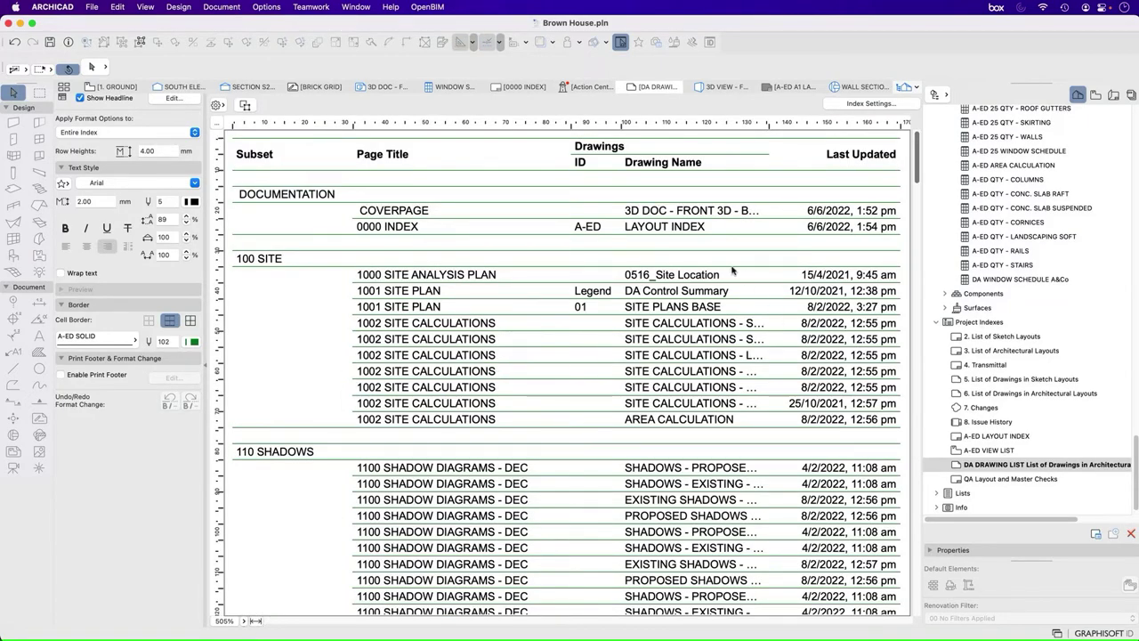
{"action": "scroll", "coordinate": [754, 289], "scroll_direction": "down", "scroll_amount": 10}
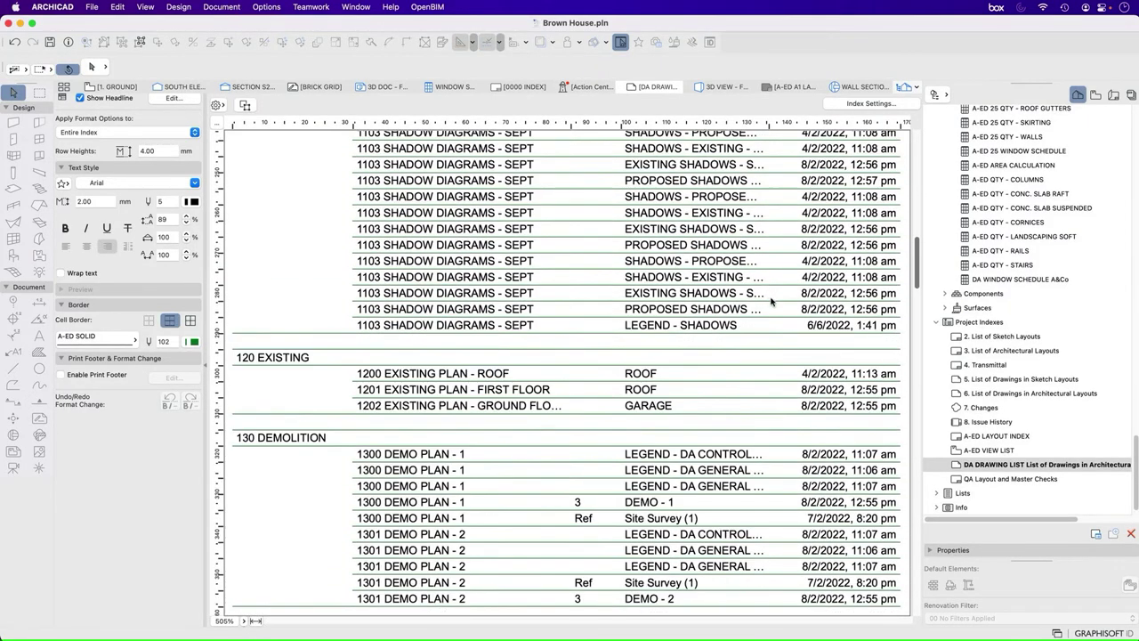
{"action": "scroll", "coordinate": [771, 300], "scroll_direction": "down", "scroll_amount": 20}
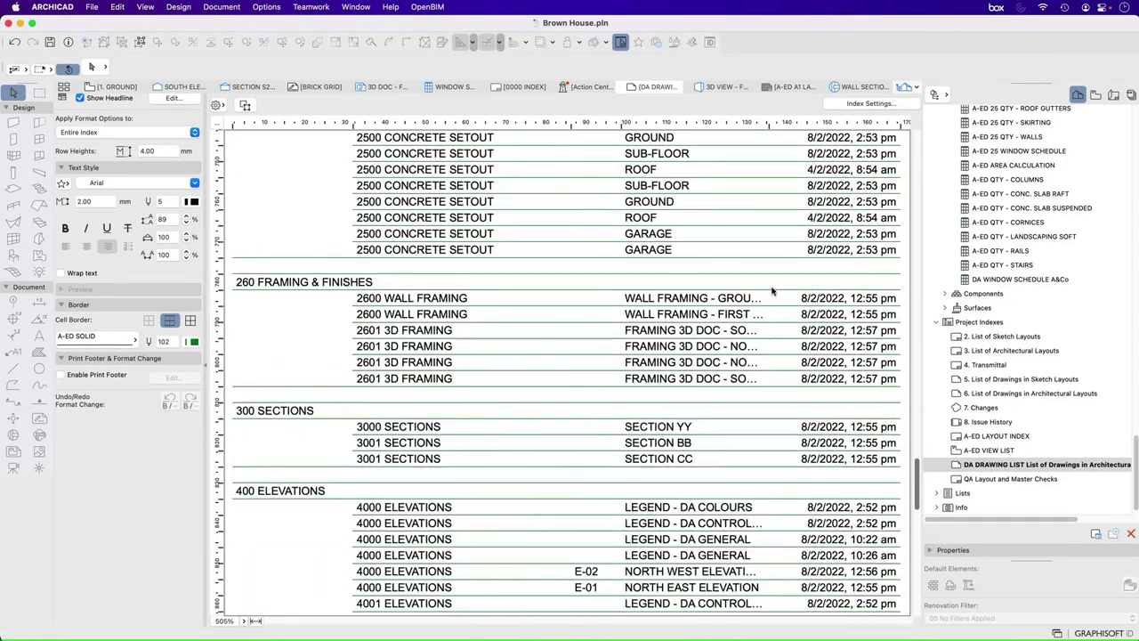
{"action": "scroll", "coordinate": [772, 293], "scroll_direction": "down", "scroll_amount": 20}
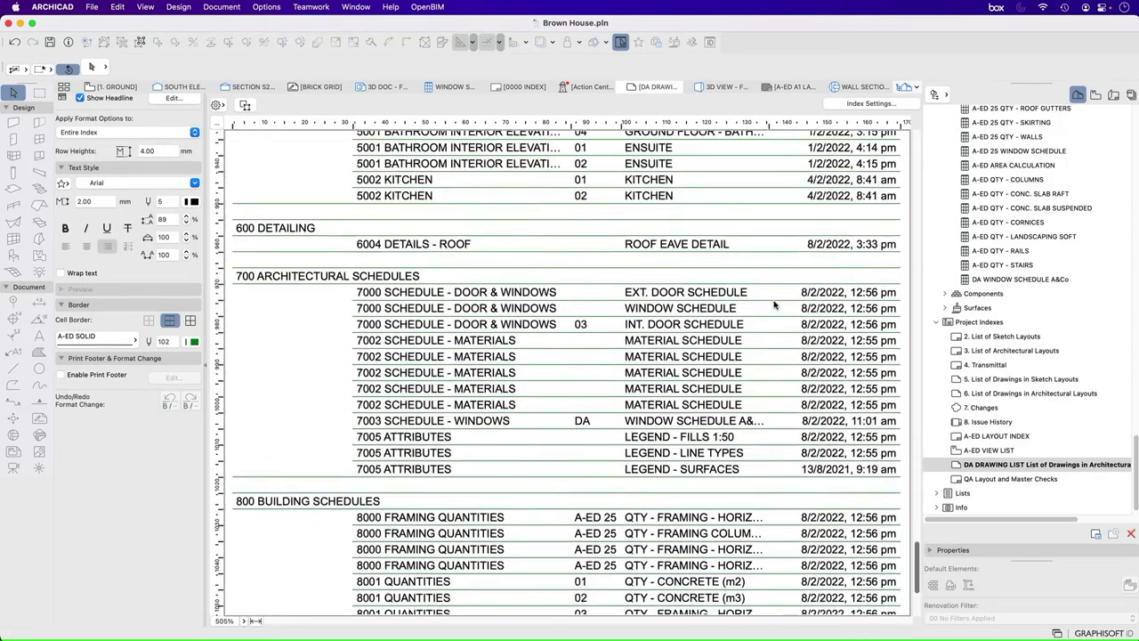
{"action": "scroll", "coordinate": [774, 305], "scroll_direction": "up", "scroll_amount": 20}
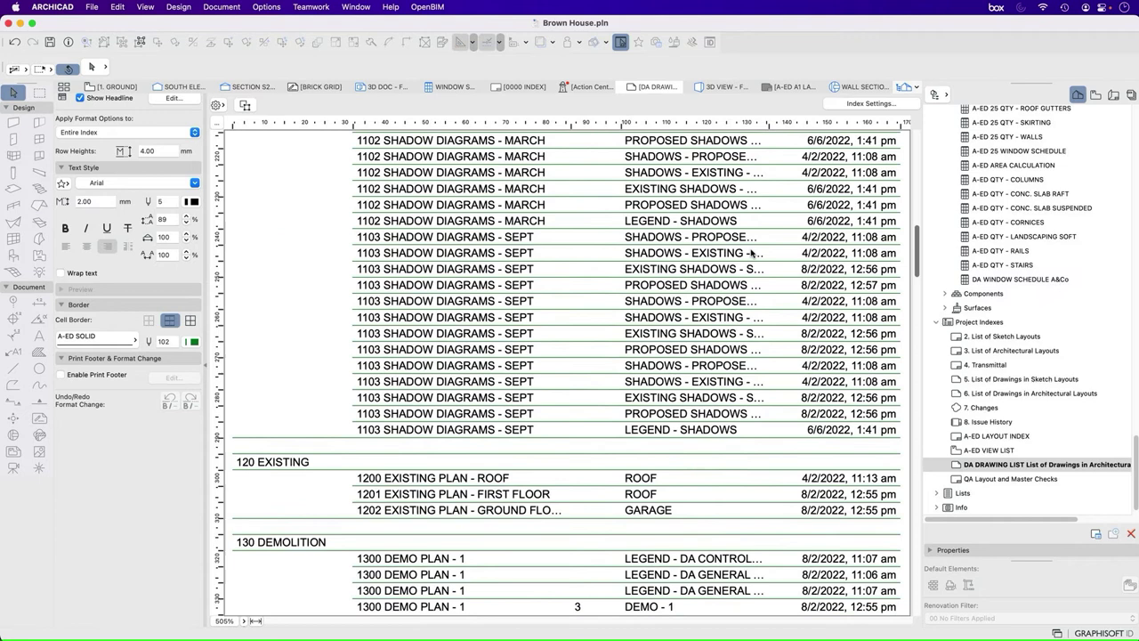
{"action": "scroll", "coordinate": [750, 254], "scroll_direction": "up", "scroll_amount": 10}
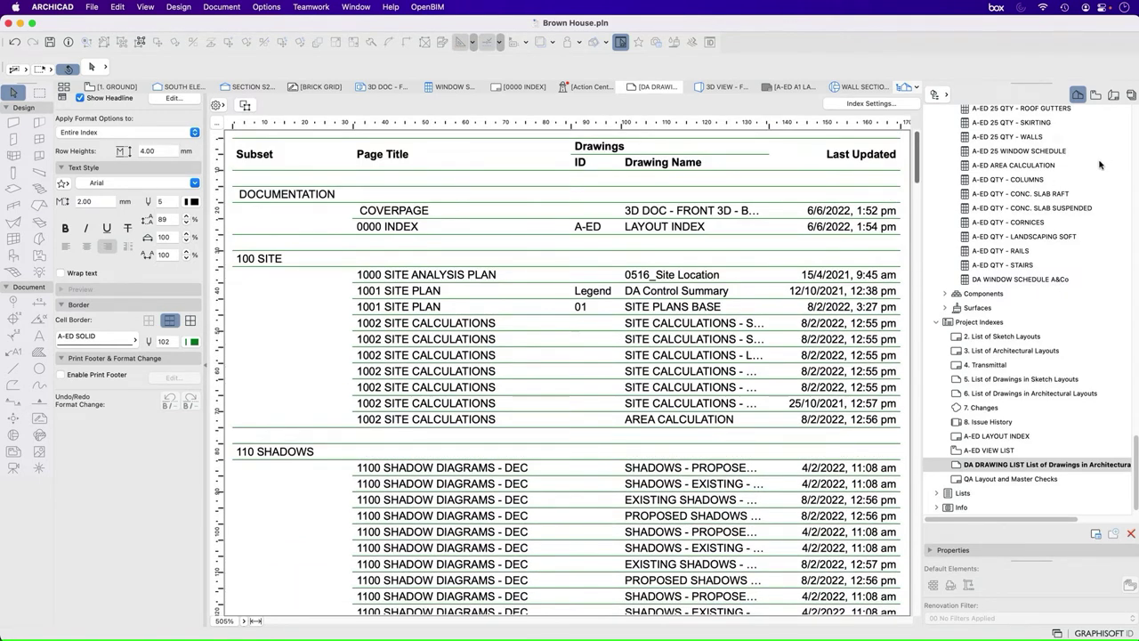
- Show the Layout Book by subset and check the 100, 200, 300 and 400 subsets
{"action": "left_click", "coordinate": [1096, 95]}
{"action": "left_click", "coordinate": [1113, 94]}
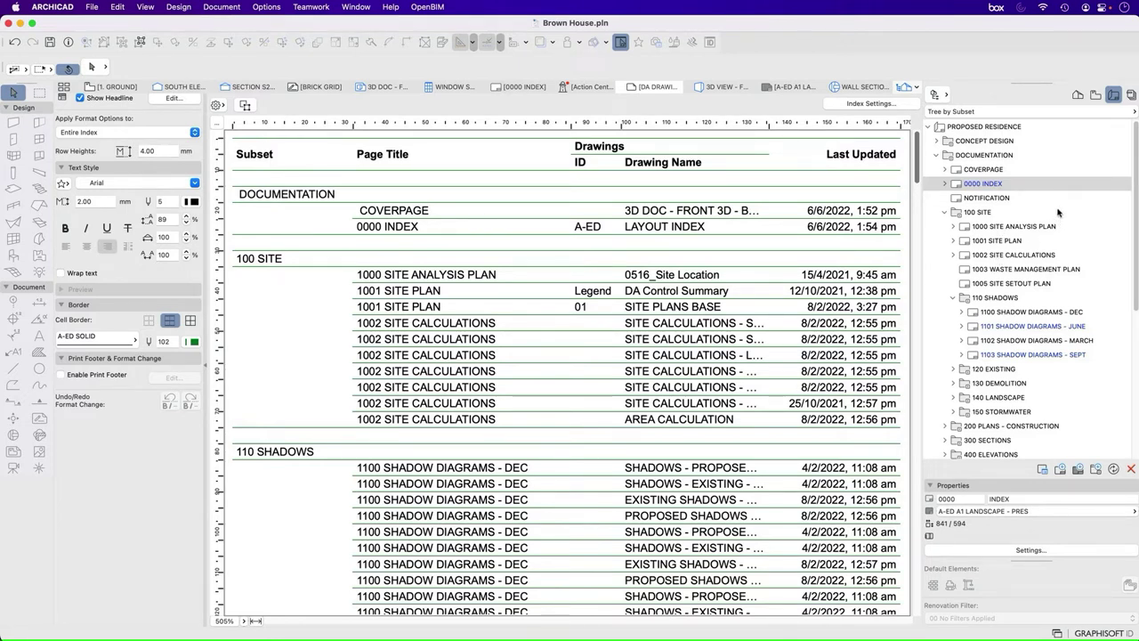
{"action": "left_click", "coordinate": [972, 214]}
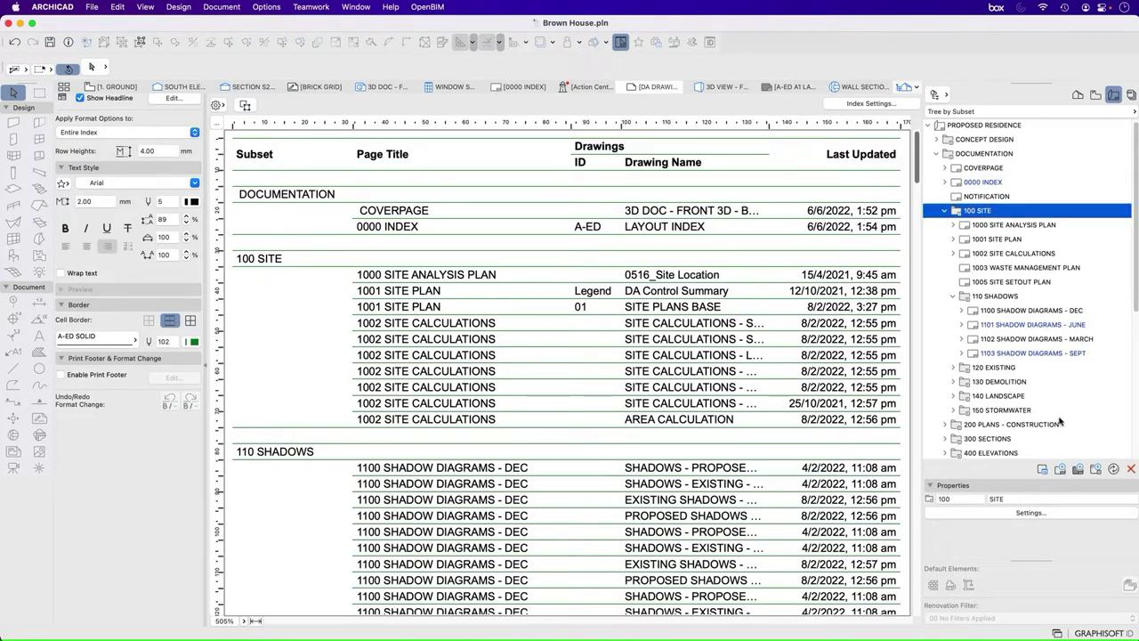
{"action": "left_click", "coordinate": [998, 425]}
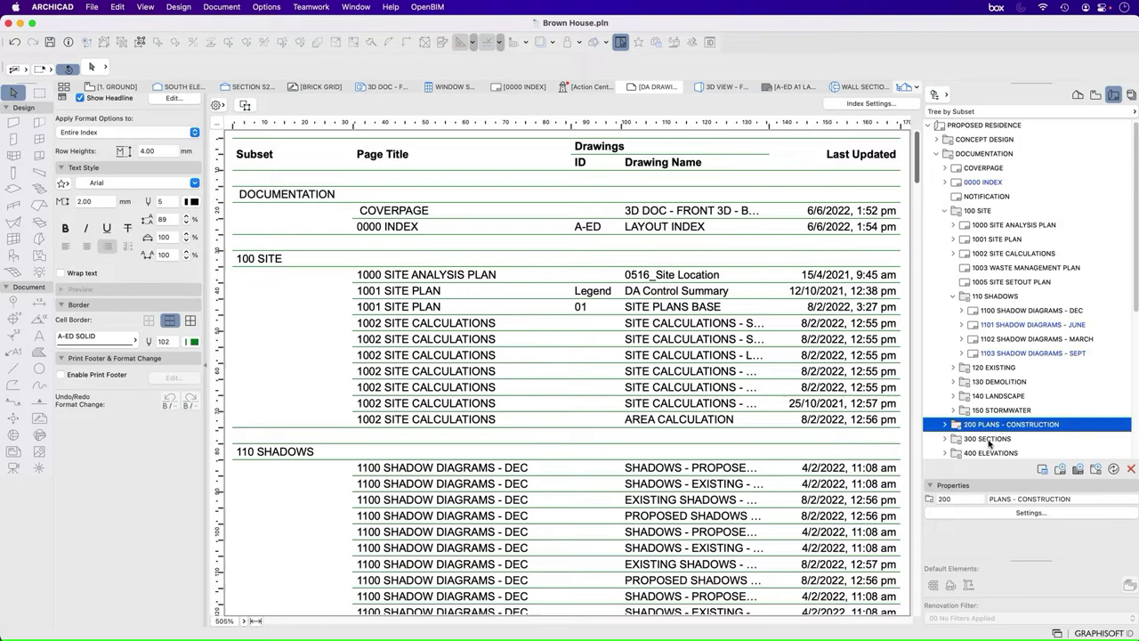
{"action": "left_click", "coordinate": [987, 440]}
{"action": "scroll", "coordinate": [1046, 400], "scroll_direction": "down", "scroll_amount": 1}
{"action": "left_click", "coordinate": [1000, 441]}
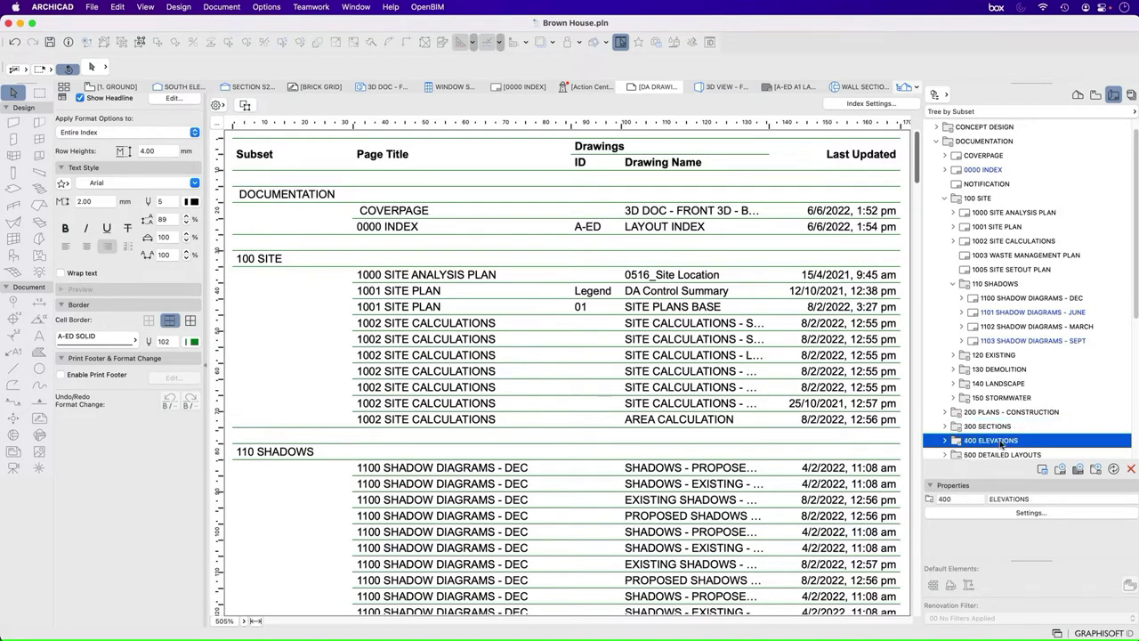
- Set the existing subset rule to 100 SITE and add three more Layout Subset criteria
{"action": "left_click", "coordinate": [872, 105]}
{"action": "left_click", "coordinate": [639, 139]}
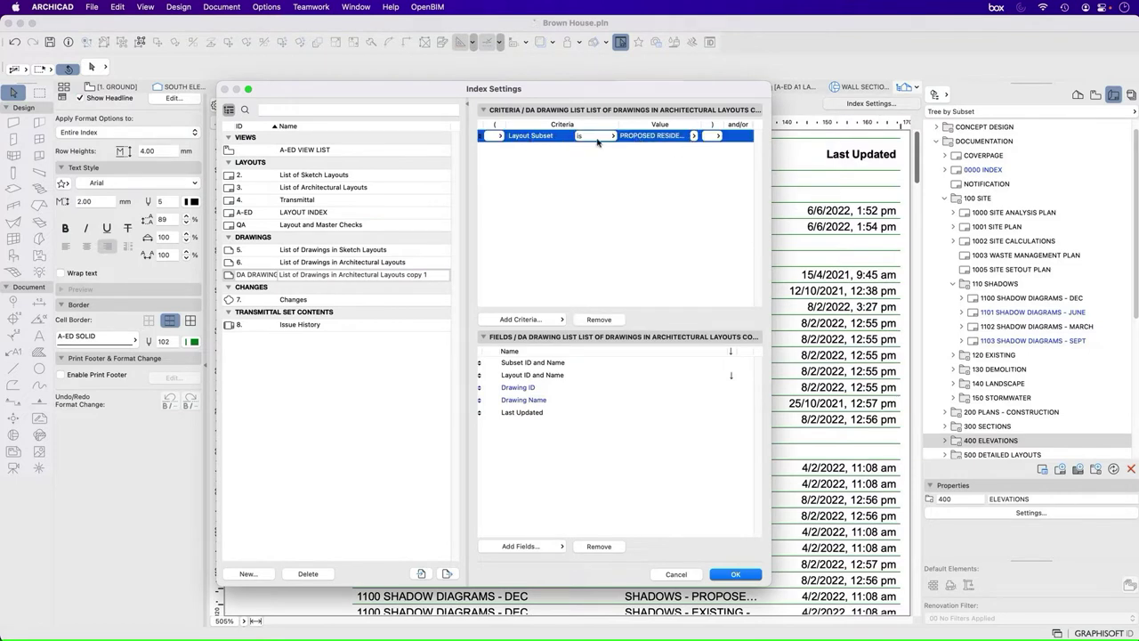
{"action": "left_click", "coordinate": [694, 136]}
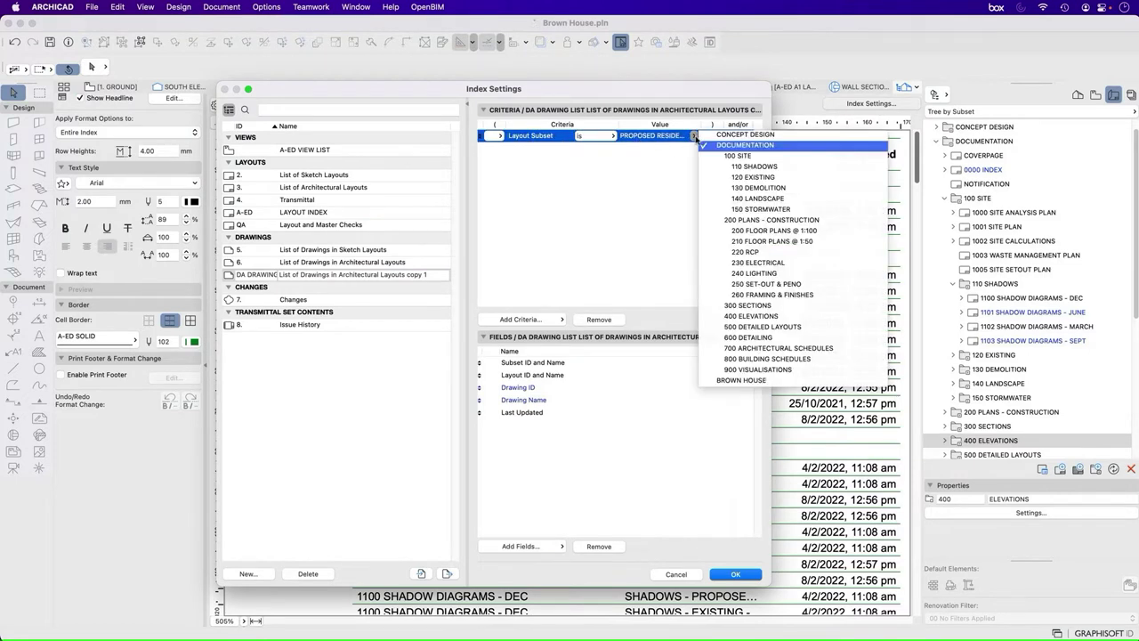
{"action": "left_click", "coordinate": [744, 157]}
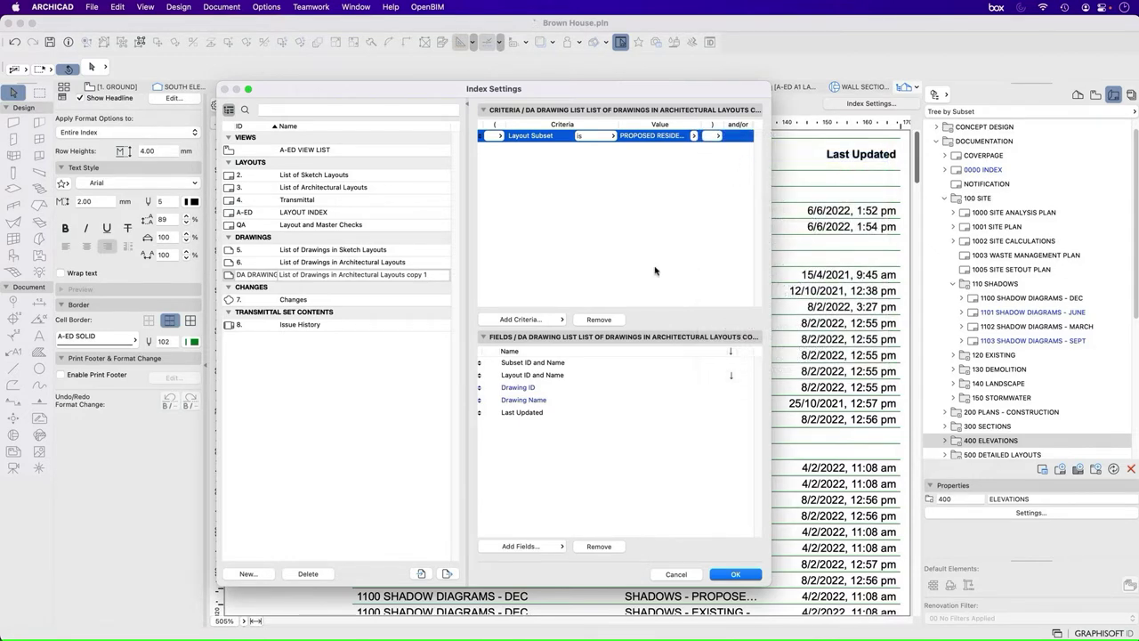
{"action": "left_click", "coordinate": [525, 320]}
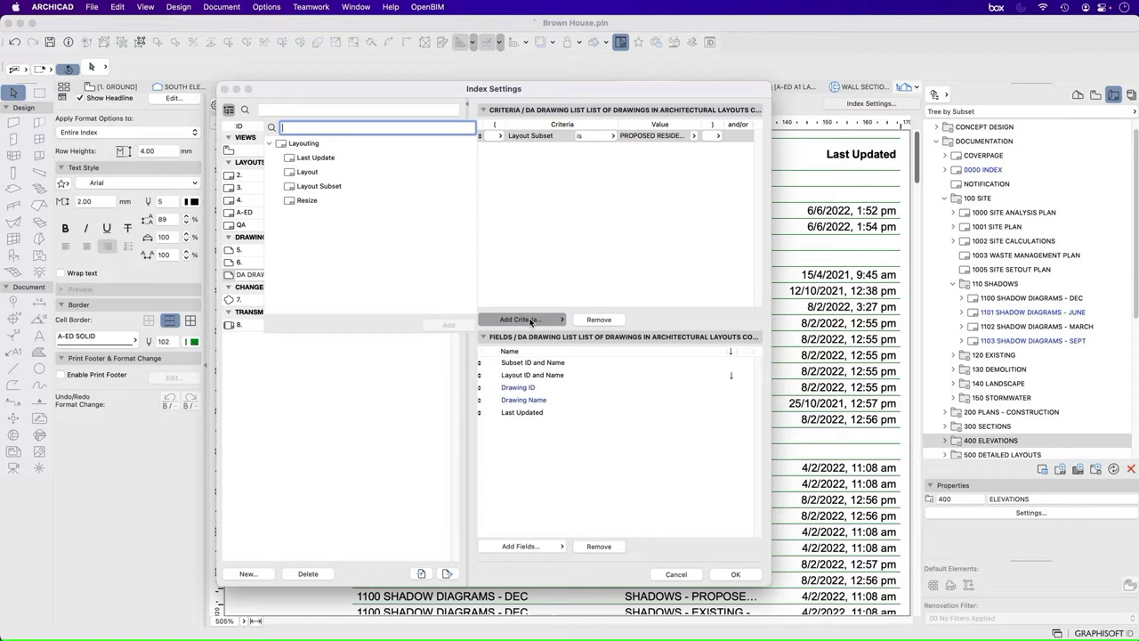
{"action": "left_click", "coordinate": [296, 187]}
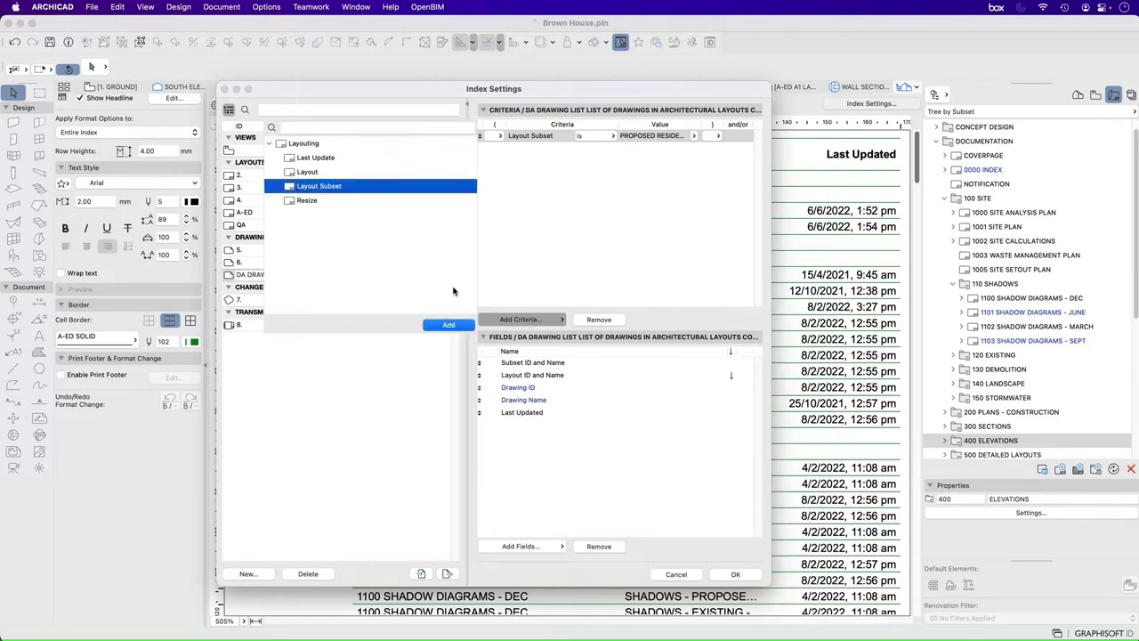
{"action": "left_click", "coordinate": [451, 324]}
{"action": "left_click", "coordinate": [453, 325]}
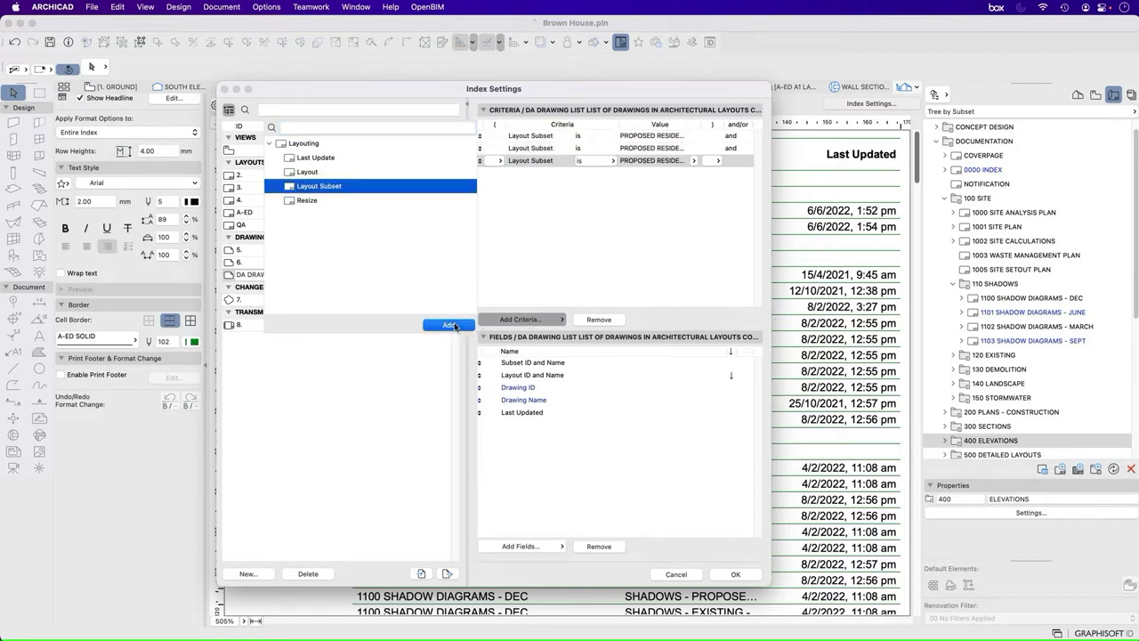
{"action": "left_click", "coordinate": [453, 325]}
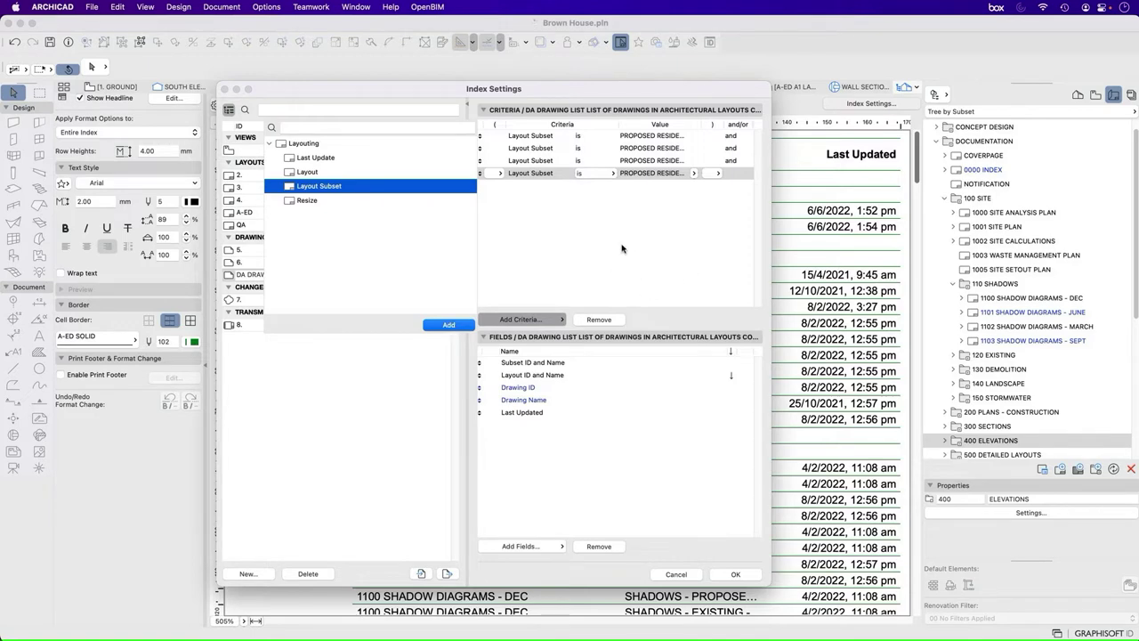
{"action": "left_click", "coordinate": [623, 249]}
- Set the other rules to 200 PLANS - CONSTRUCTION, 300 SECTIONS and 400 ELEVATIONS, then apply
{"action": "left_click", "coordinate": [660, 151]}
{"action": "left_click", "coordinate": [693, 149]}
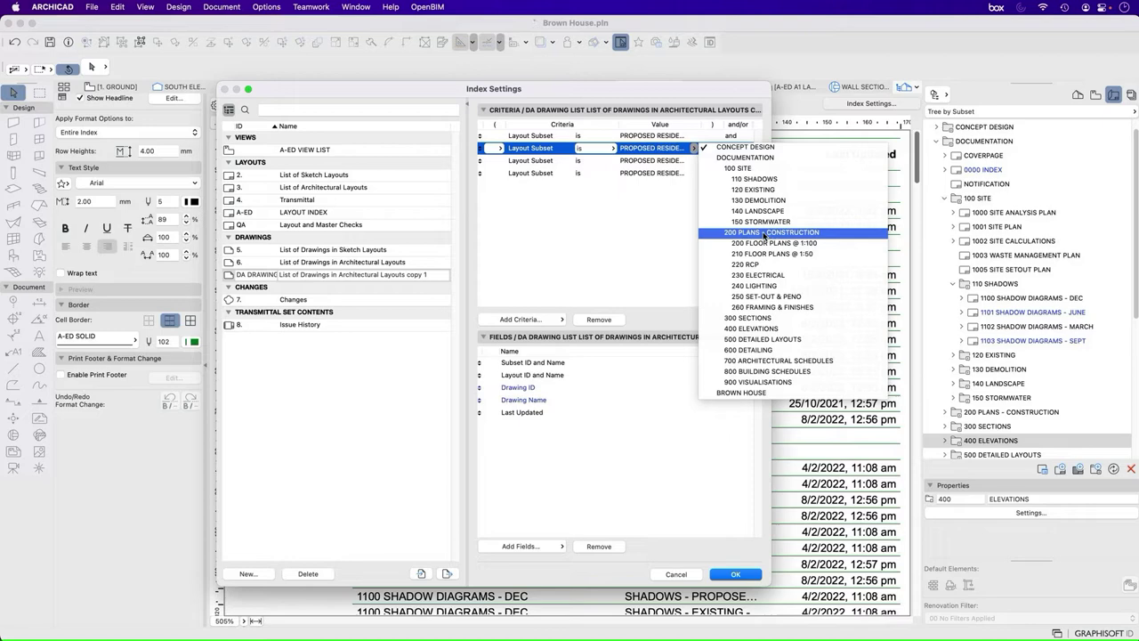
{"action": "left_click", "coordinate": [791, 233]}
{"action": "left_click", "coordinate": [690, 160]}
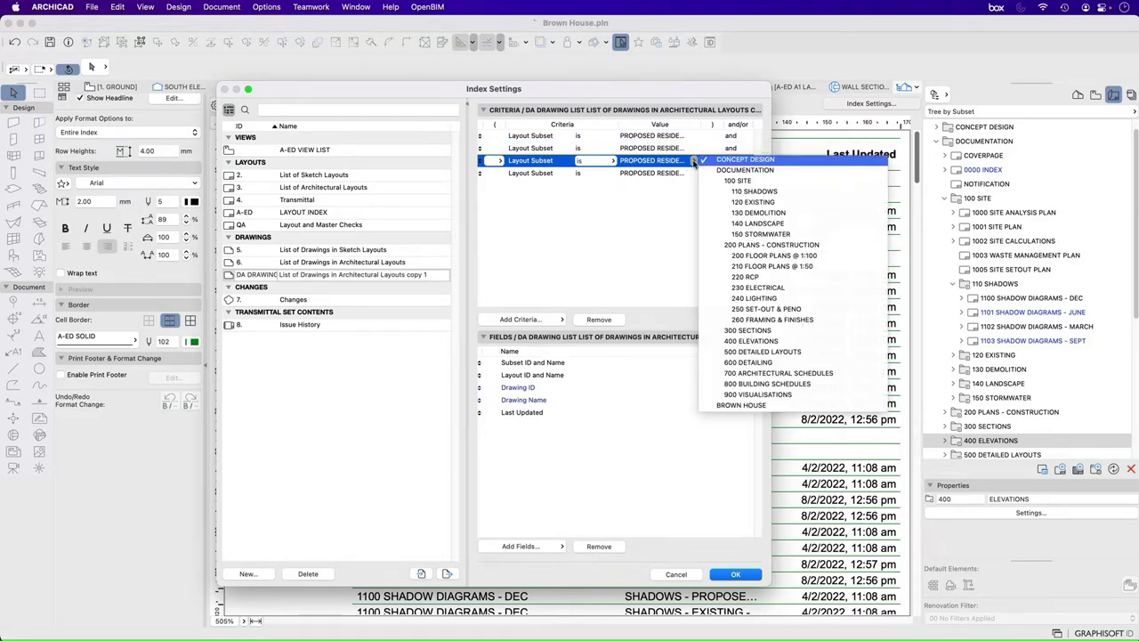
{"action": "left_click", "coordinate": [777, 331]}
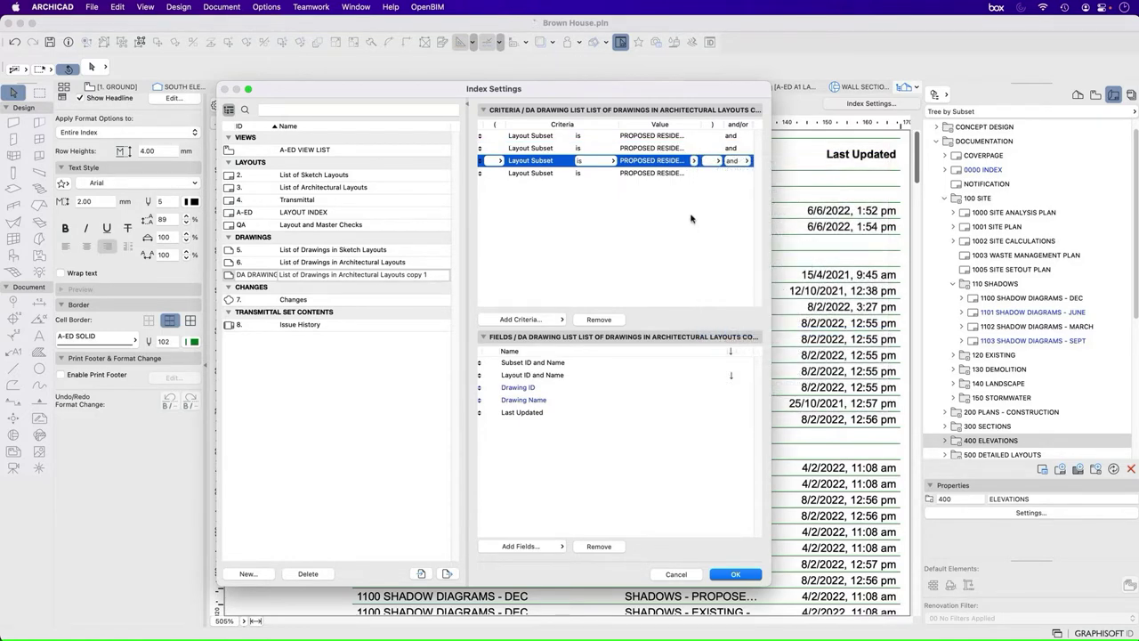
{"action": "left_click", "coordinate": [693, 172]}
{"action": "left_click", "coordinate": [693, 173]}
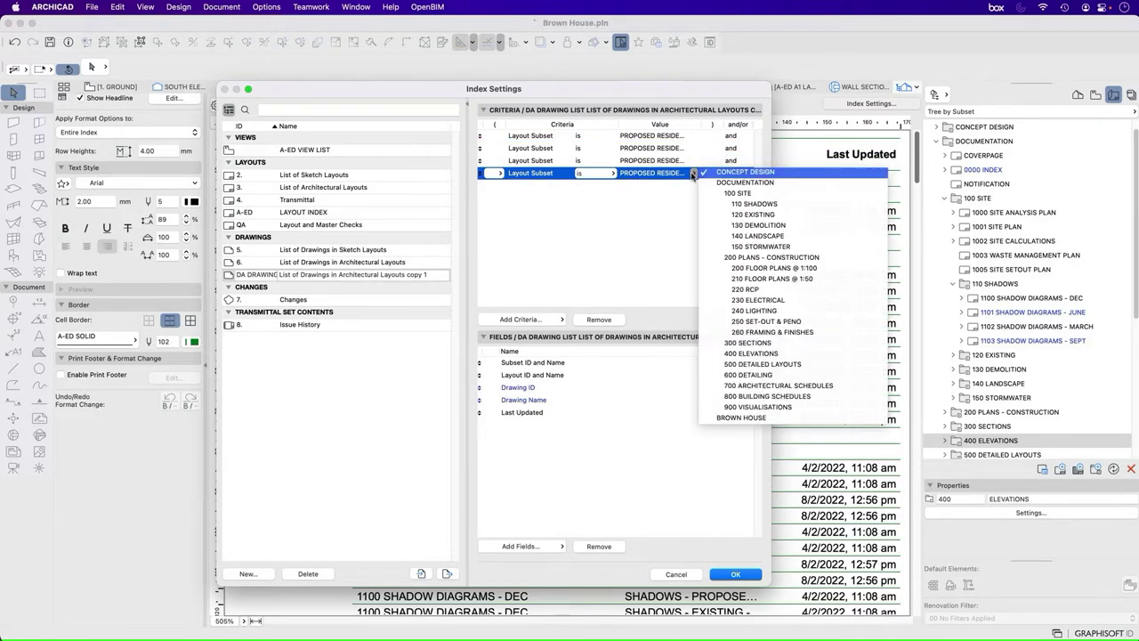
{"action": "left_click", "coordinate": [774, 353]}
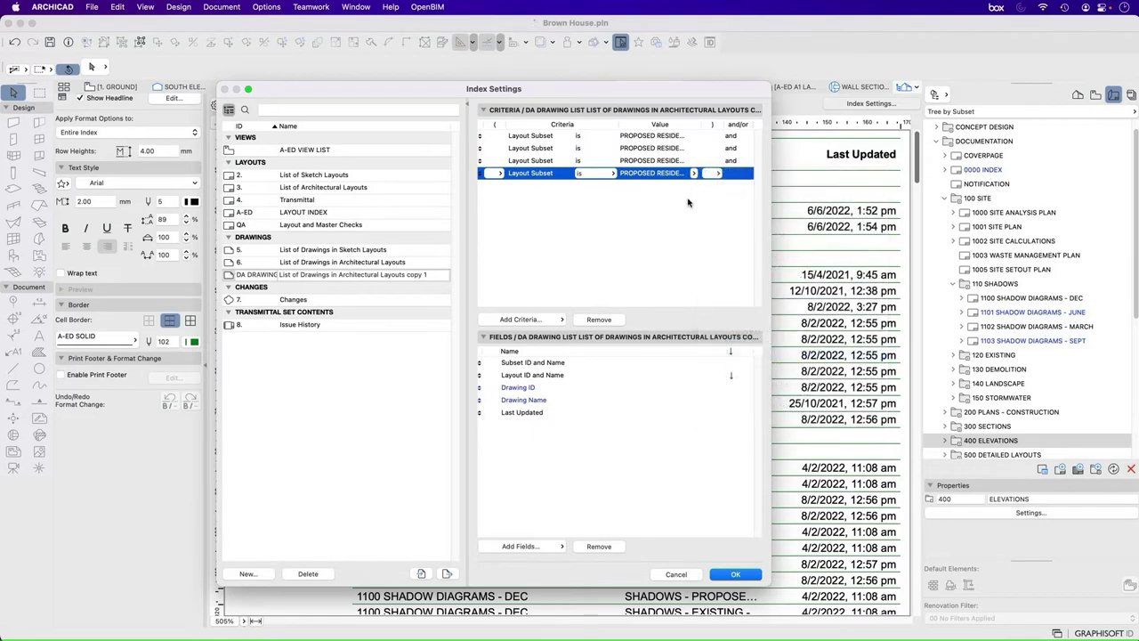
{"action": "left_click", "coordinate": [738, 137]}
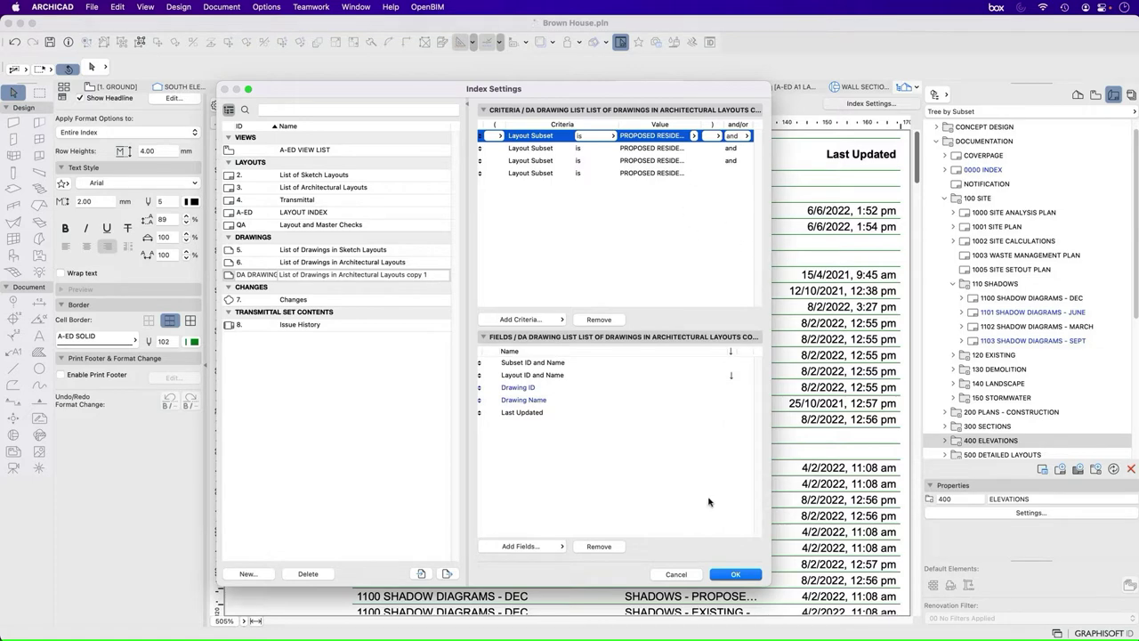
{"action": "left_click", "coordinate": [738, 575]}
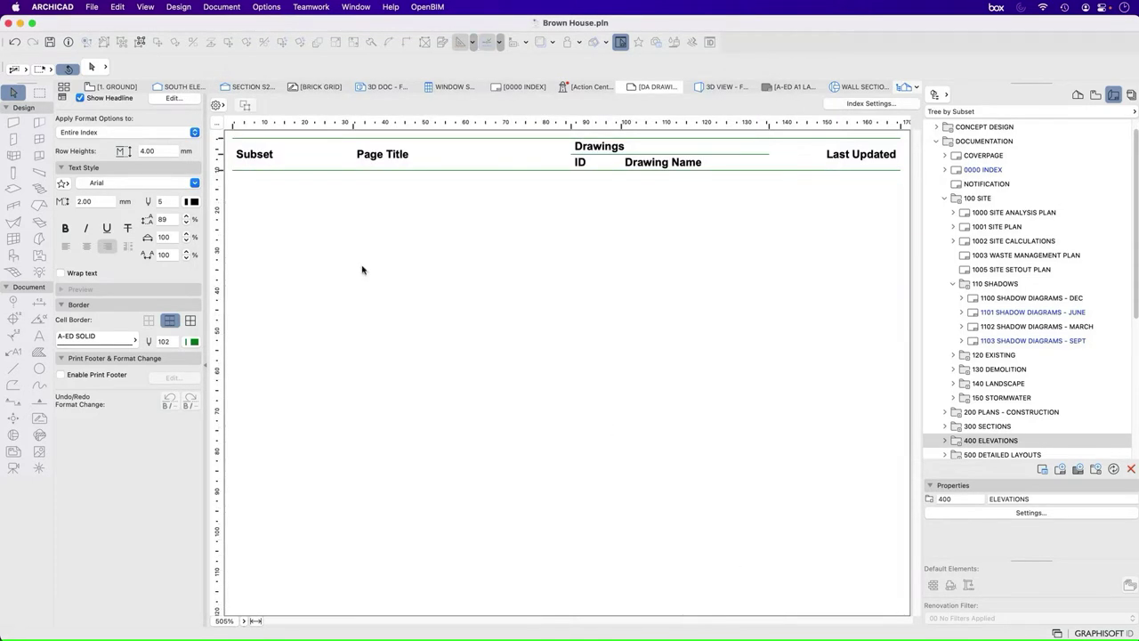
- Change the first three subset criteria from 'and' to 'or' and apply the index settings
{"action": "left_click", "coordinate": [866, 104]}
{"action": "left_click", "coordinate": [699, 139]}
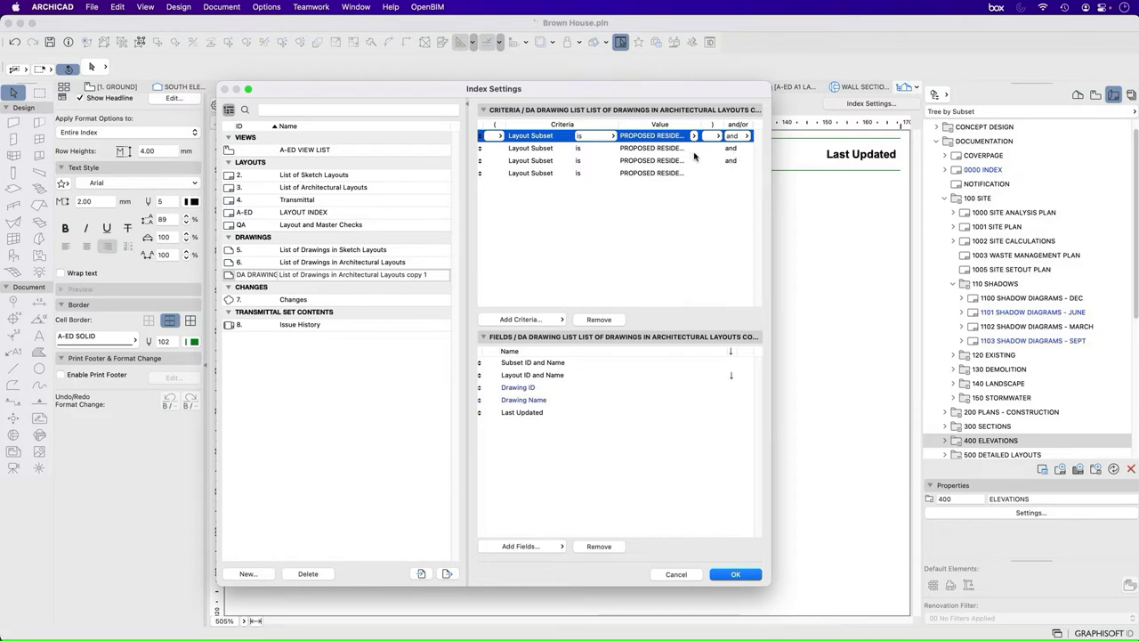
{"action": "left_click", "coordinate": [744, 136]}
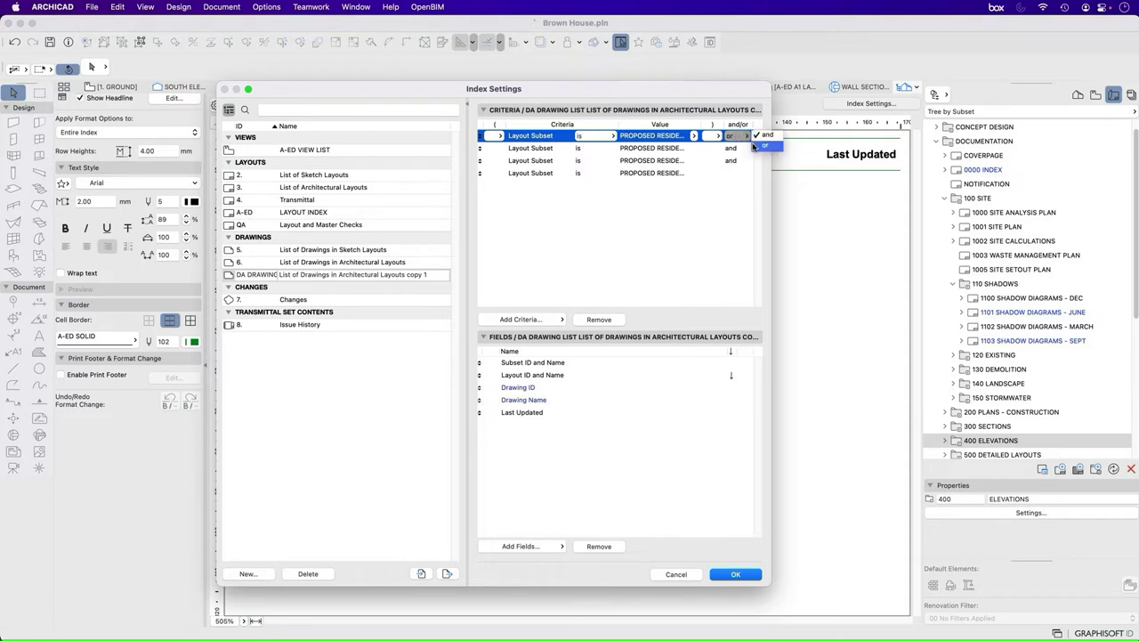
{"action": "left_click", "coordinate": [738, 150]}
{"action": "left_click", "coordinate": [738, 150]}
{"action": "left_click", "coordinate": [744, 148]}
{"action": "left_click", "coordinate": [744, 152]}
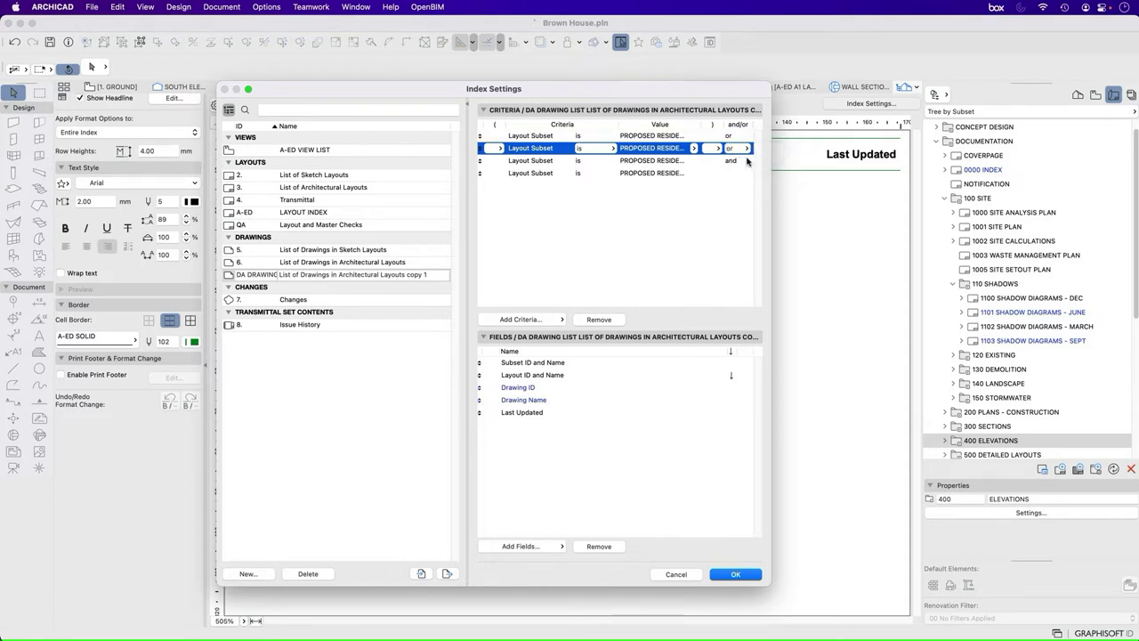
{"action": "left_click", "coordinate": [750, 162]}
{"action": "left_click", "coordinate": [750, 161]}
{"action": "left_click", "coordinate": [737, 173]}
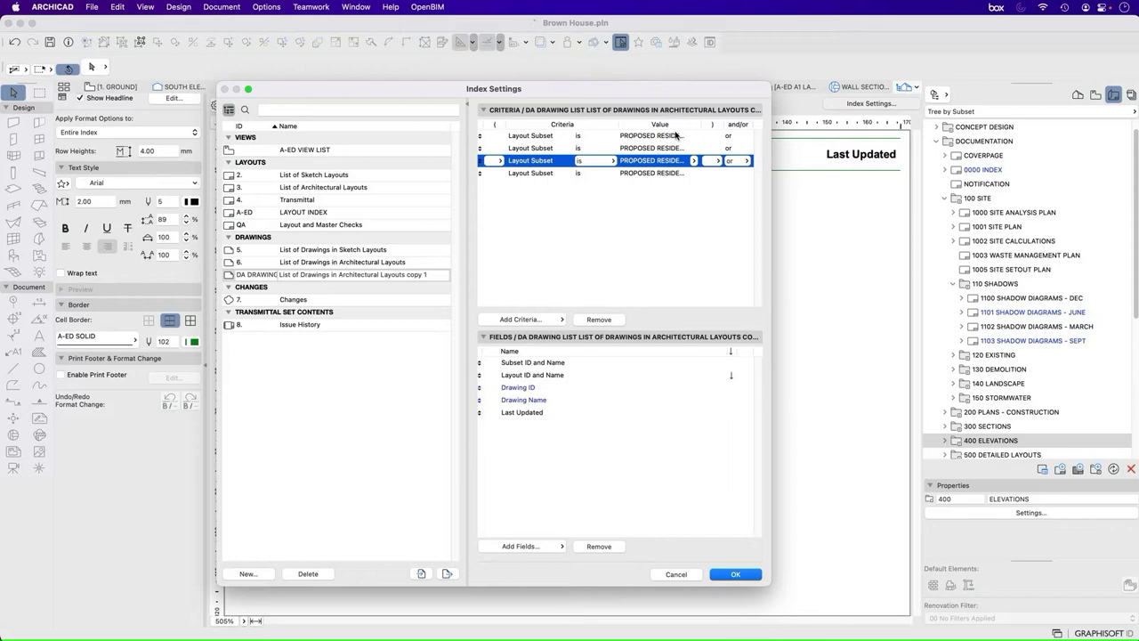
{"action": "left_click", "coordinate": [738, 575]}
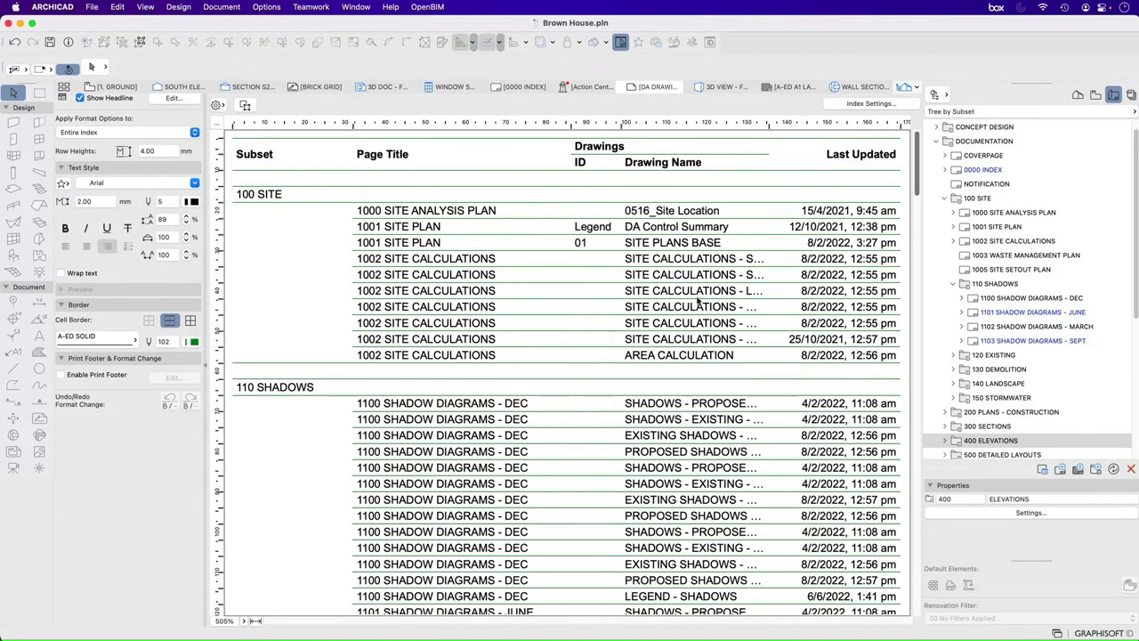
{"action": "scroll", "coordinate": [919, 162], "scroll_direction": "down", "scroll_amount": 1}
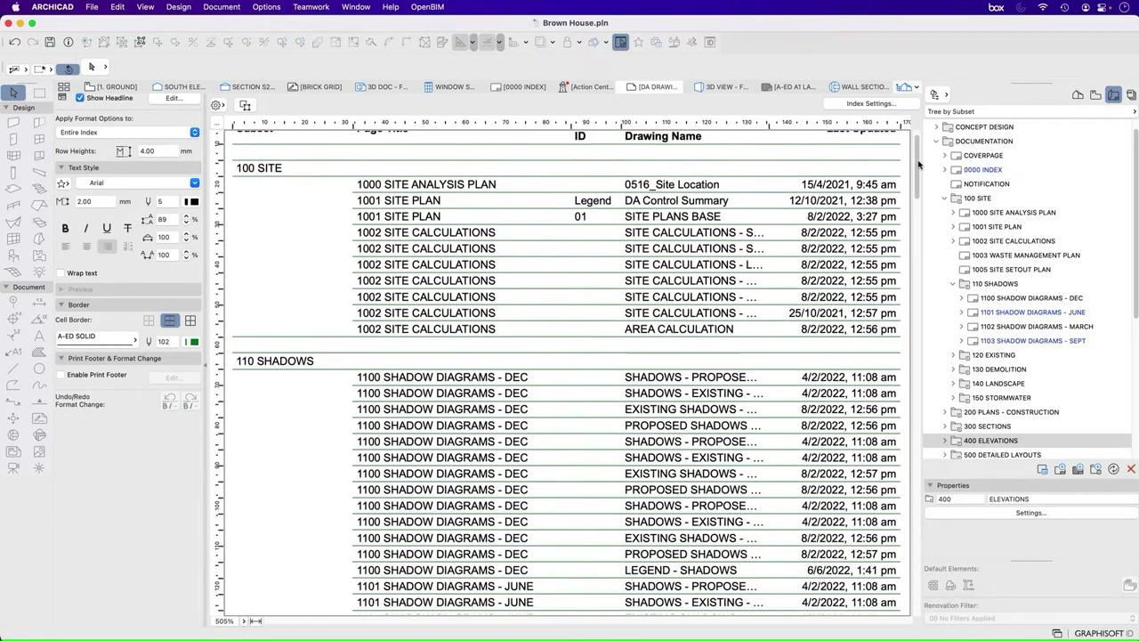
{"action": "scroll", "coordinate": [919, 165], "scroll_direction": "down", "scroll_amount": 3}
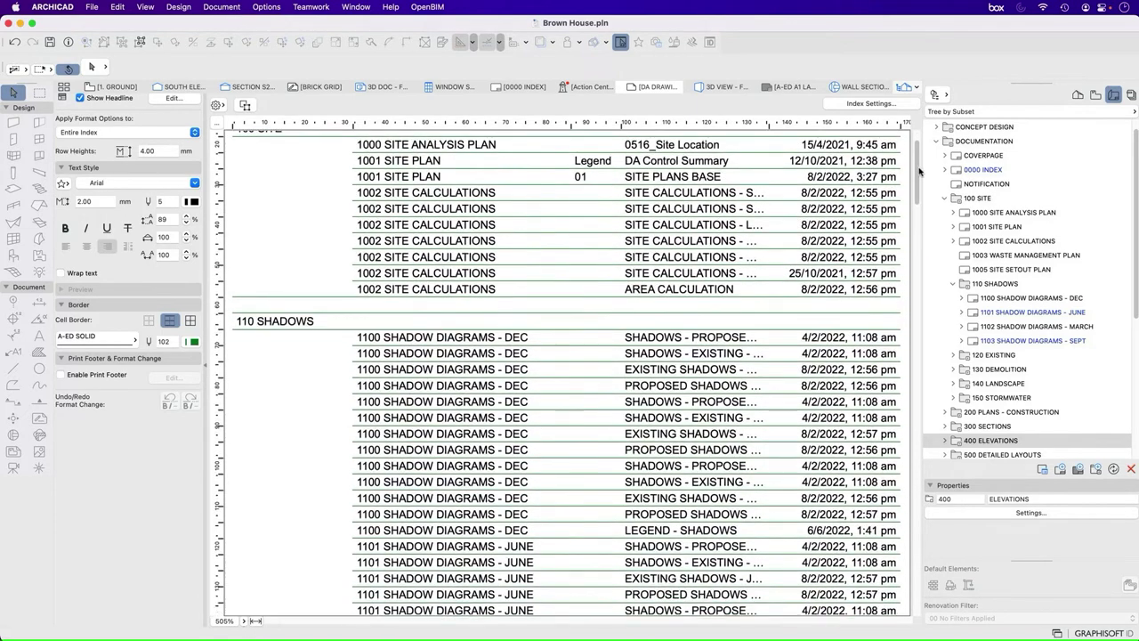
{"action": "scroll", "coordinate": [921, 174], "scroll_direction": "up", "scroll_amount": 2}
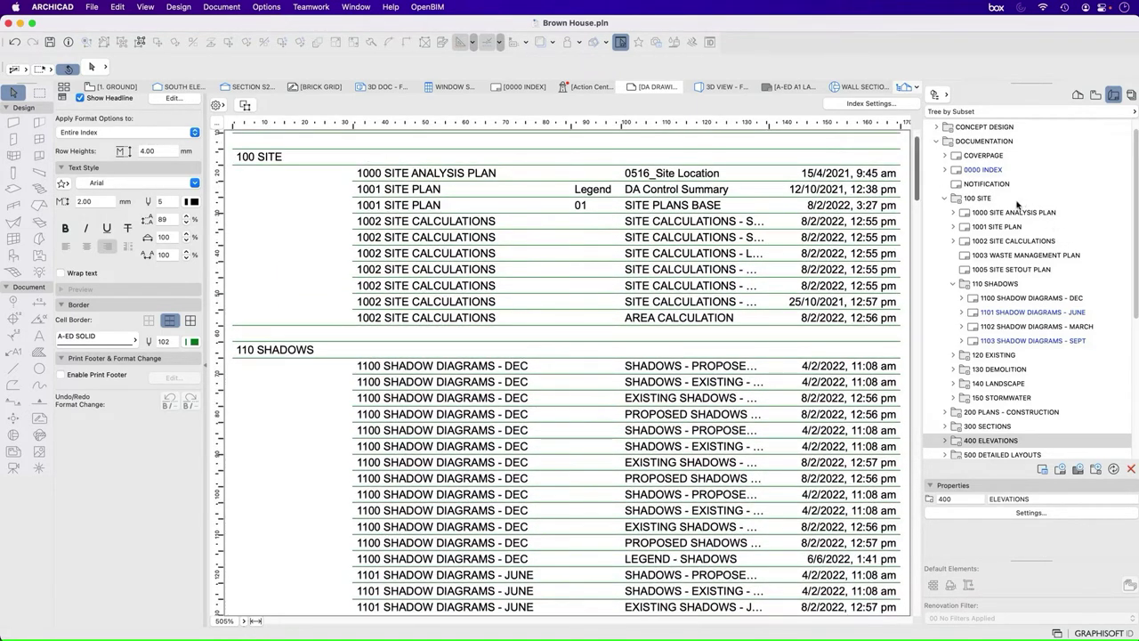
{"action": "left_click", "coordinate": [995, 284]}
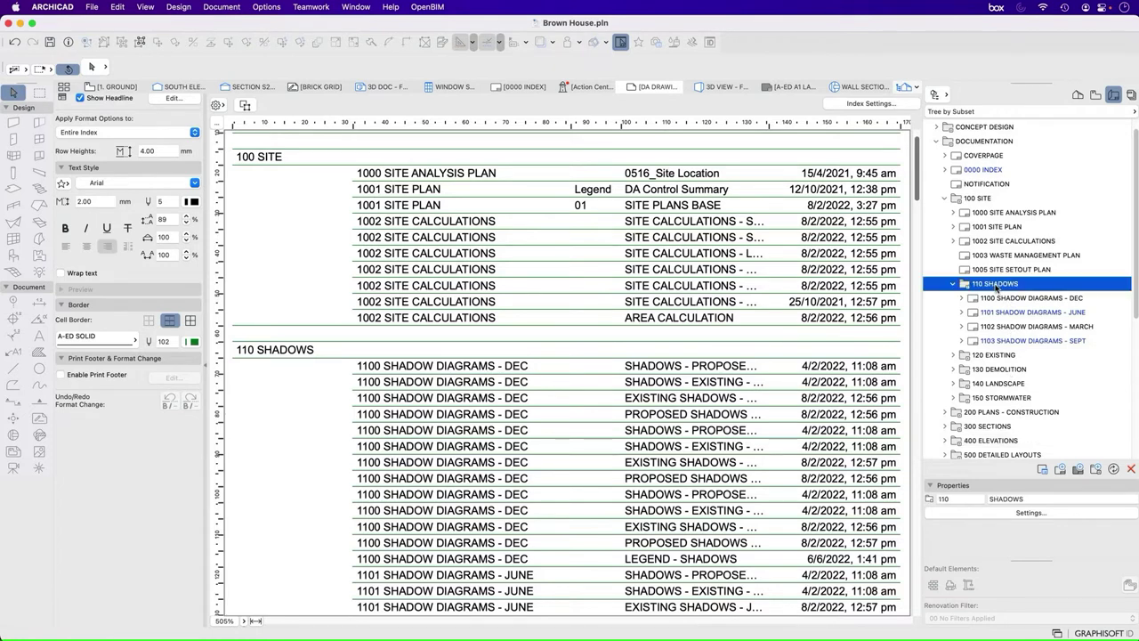
{"action": "left_click", "coordinate": [994, 355]}
{"action": "left_click", "coordinate": [994, 369]}
{"action": "left_click", "coordinate": [995, 383]}
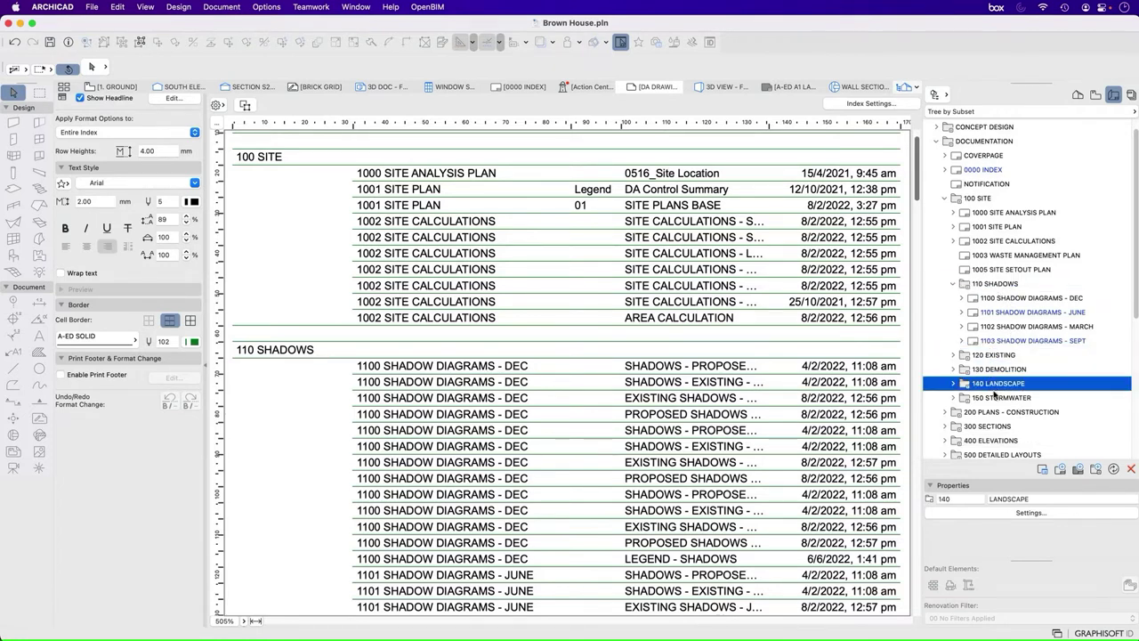
{"action": "left_click", "coordinate": [996, 398]}
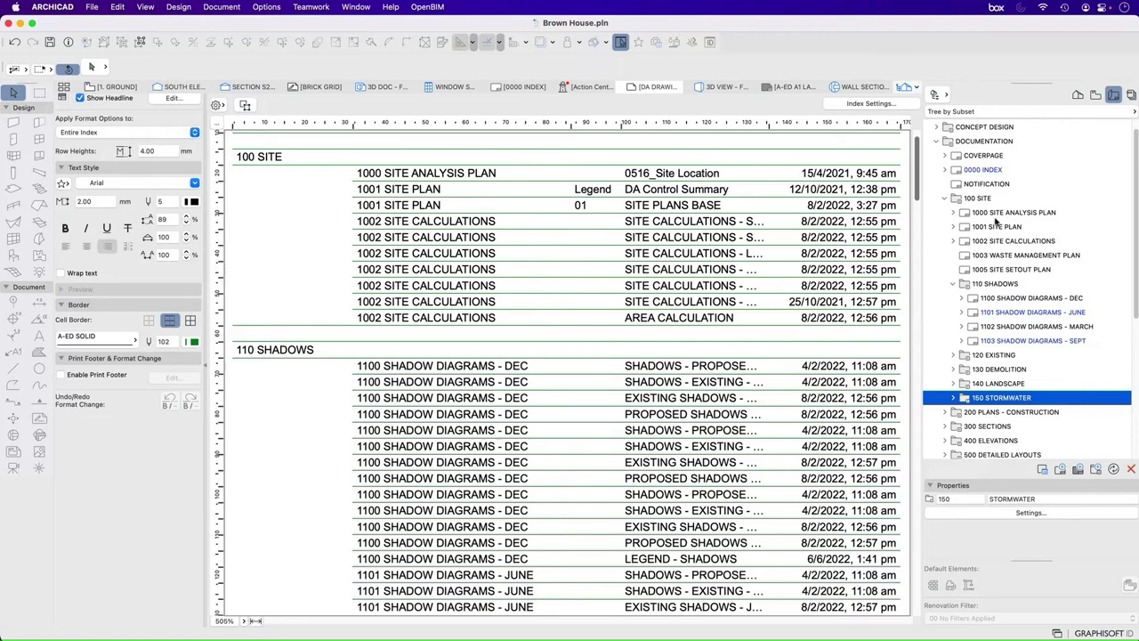
{"action": "scroll", "coordinate": [961, 303], "scroll_direction": "down", "scroll_amount": 5}
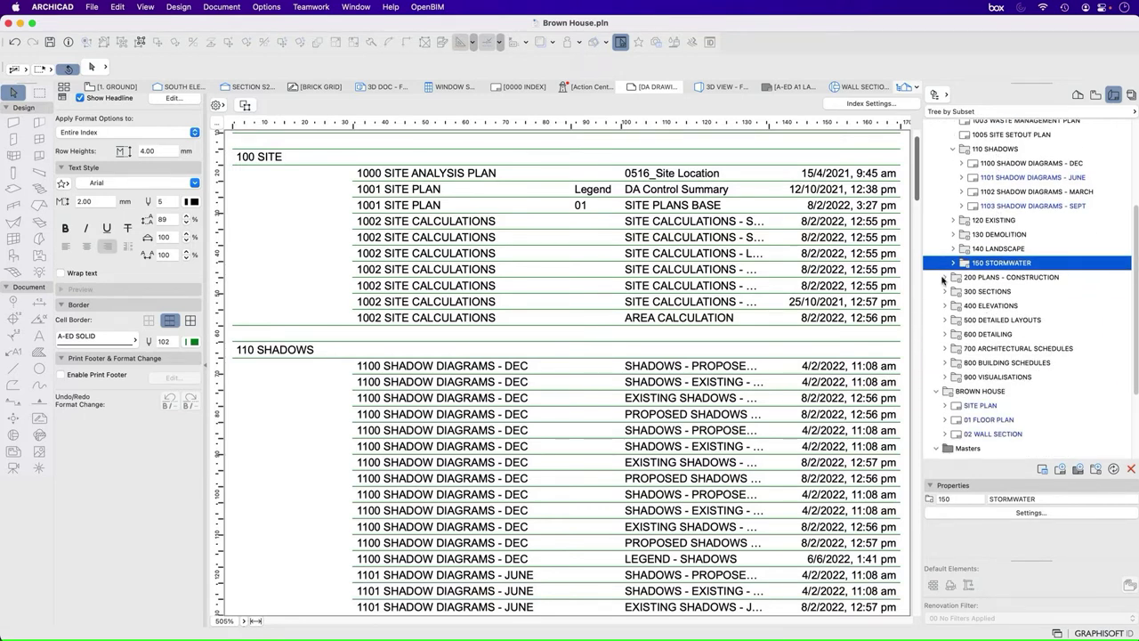
{"action": "left_click", "coordinate": [943, 278]}
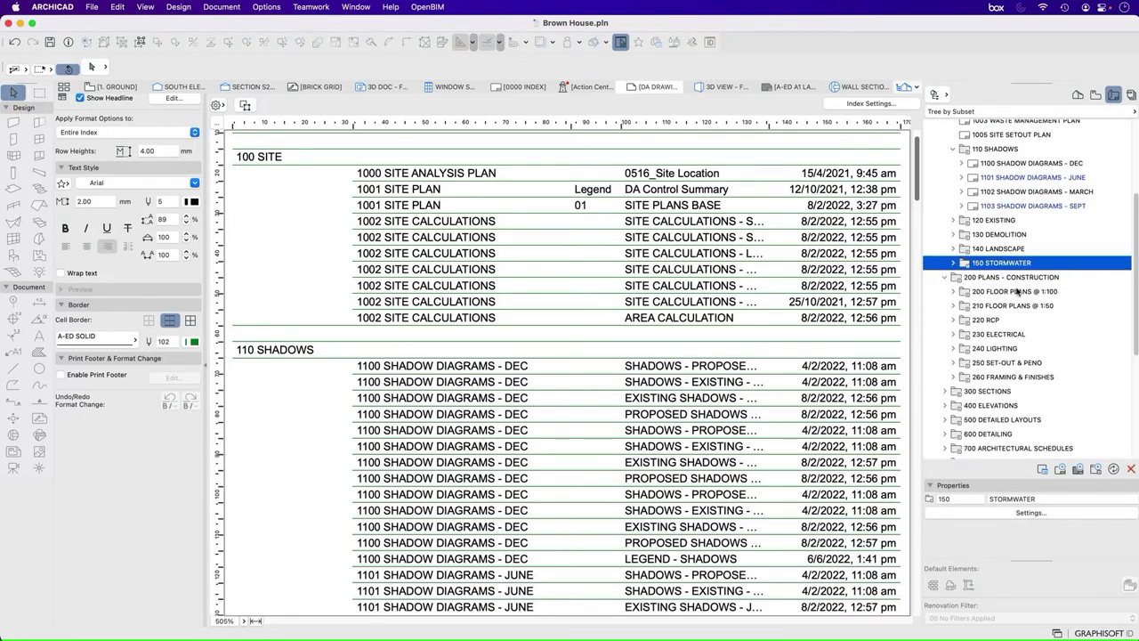
{"action": "left_click", "coordinate": [982, 321]}
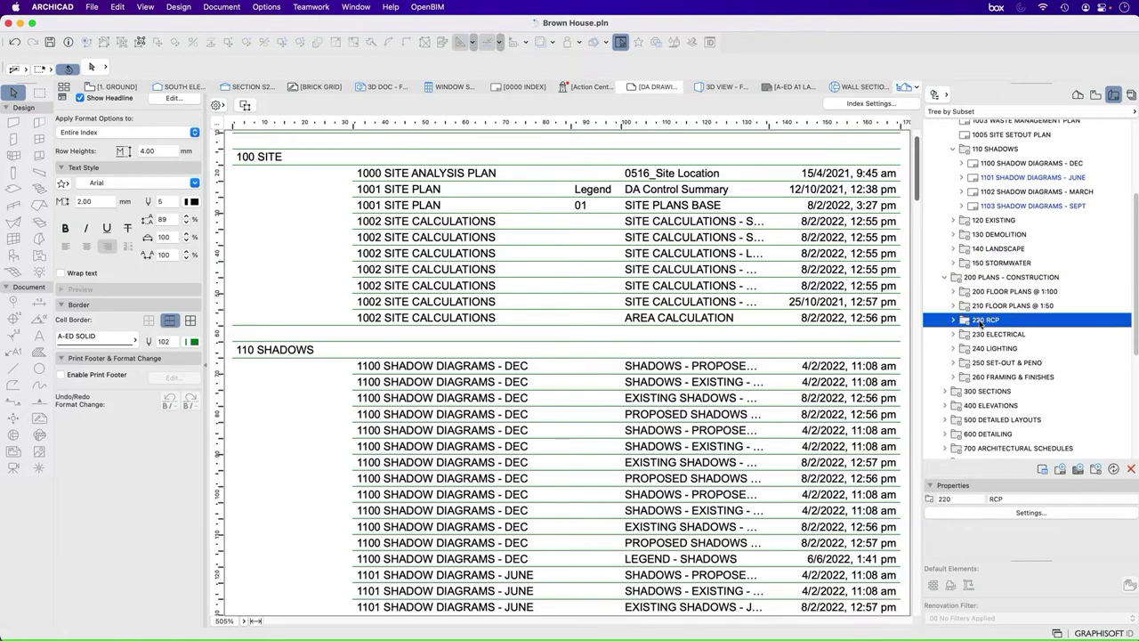
{"action": "left_click", "coordinate": [988, 338]}
{"action": "left_click", "coordinate": [987, 349]}
{"action": "left_click", "coordinate": [989, 364]}
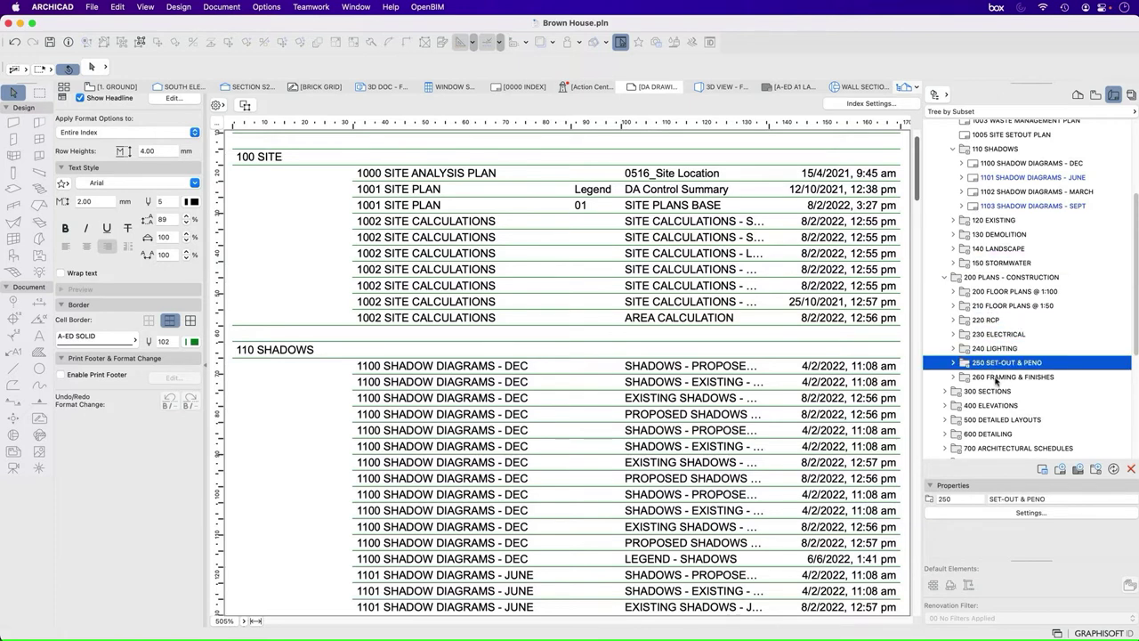
{"action": "left_click", "coordinate": [997, 378]}
{"action": "scroll", "coordinate": [550, 271], "scroll_direction": "down", "scroll_amount": 15}
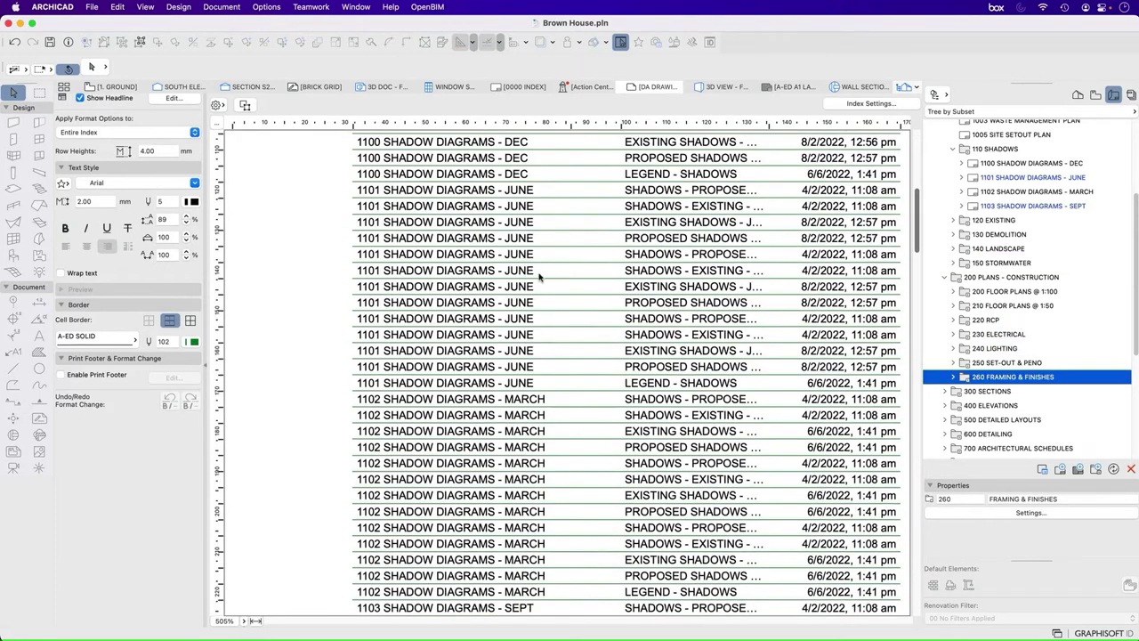
{"action": "scroll", "coordinate": [503, 295], "scroll_direction": "down", "scroll_amount": 15}
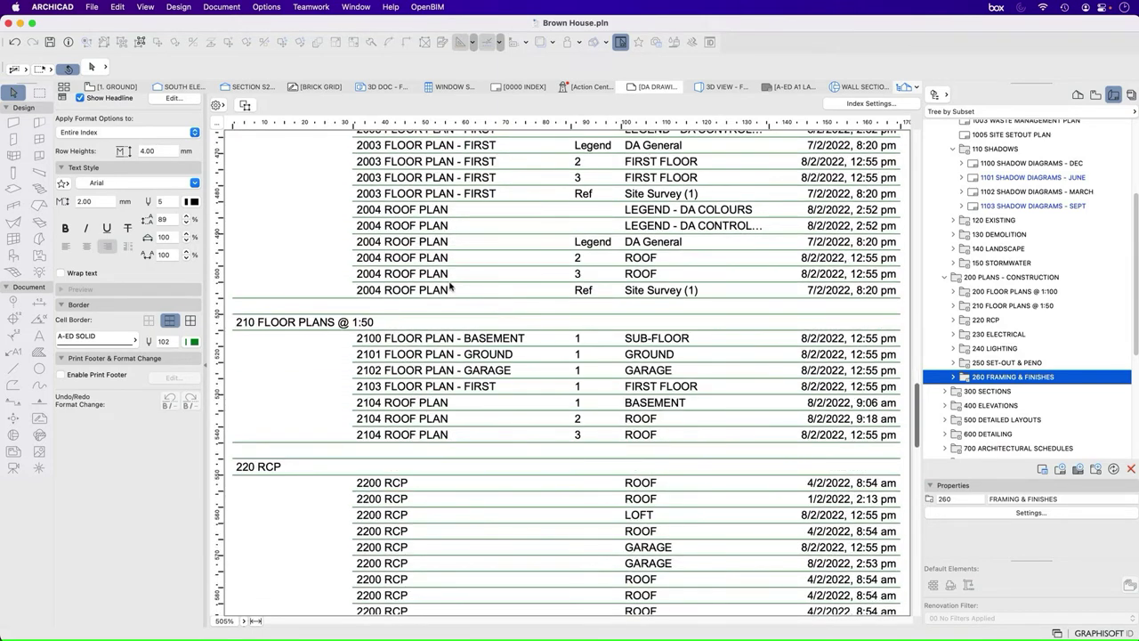
{"action": "scroll", "coordinate": [425, 271], "scroll_direction": "down", "scroll_amount": 10}
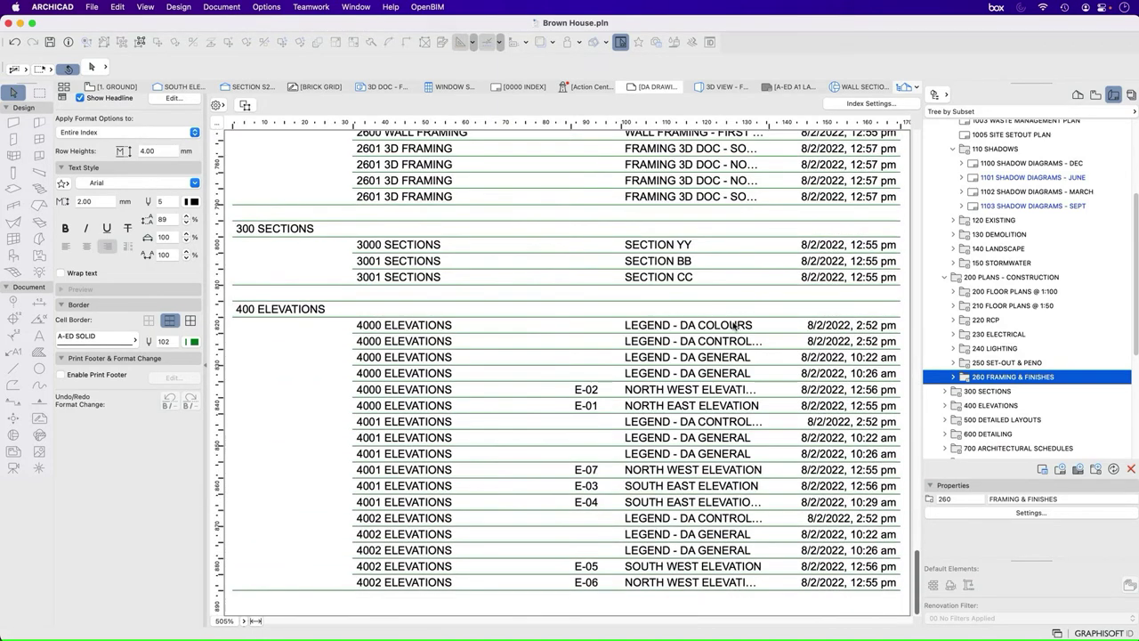
{"action": "left_click", "coordinate": [988, 391]}
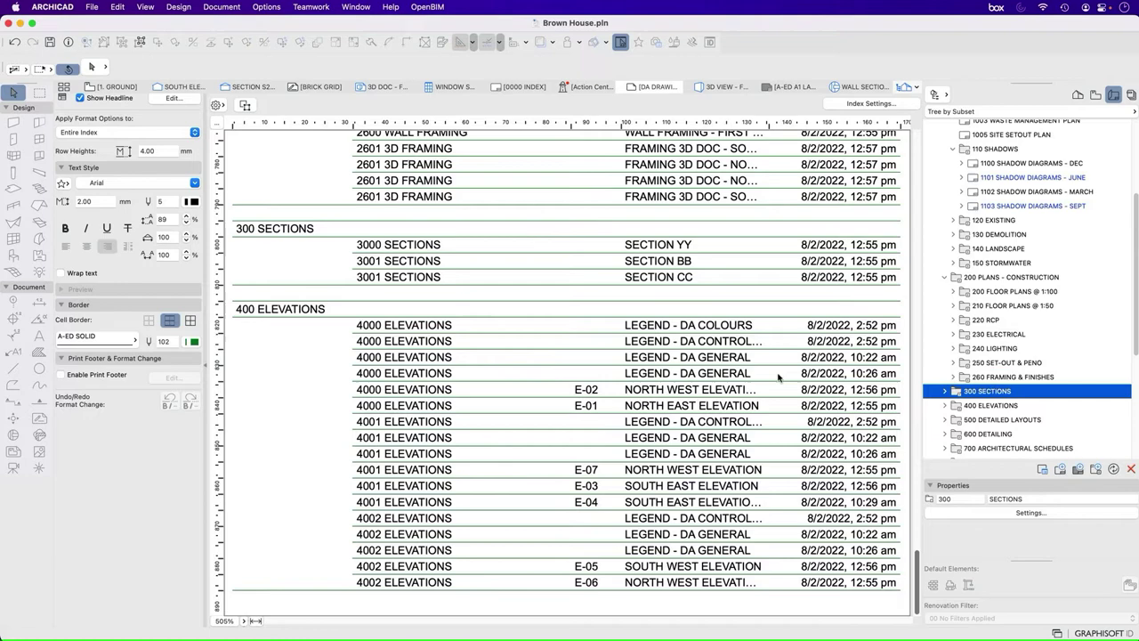
{"action": "scroll", "coordinate": [643, 425], "scroll_direction": "up", "scroll_amount": 20}
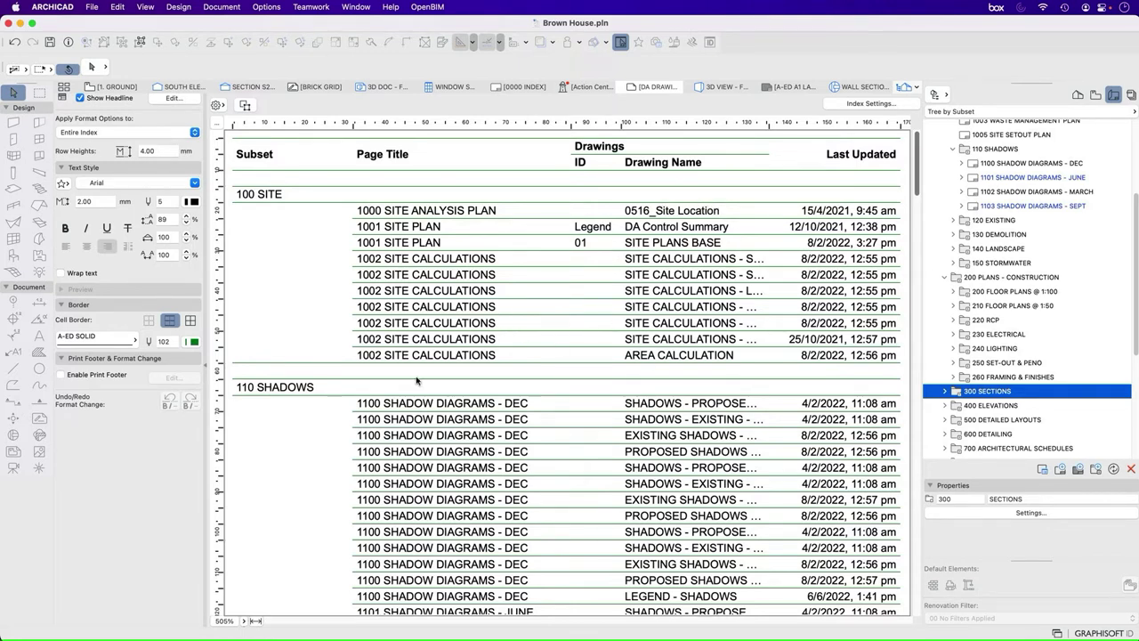
{"action": "scroll", "coordinate": [430, 423], "scroll_direction": "down", "scroll_amount": 15}
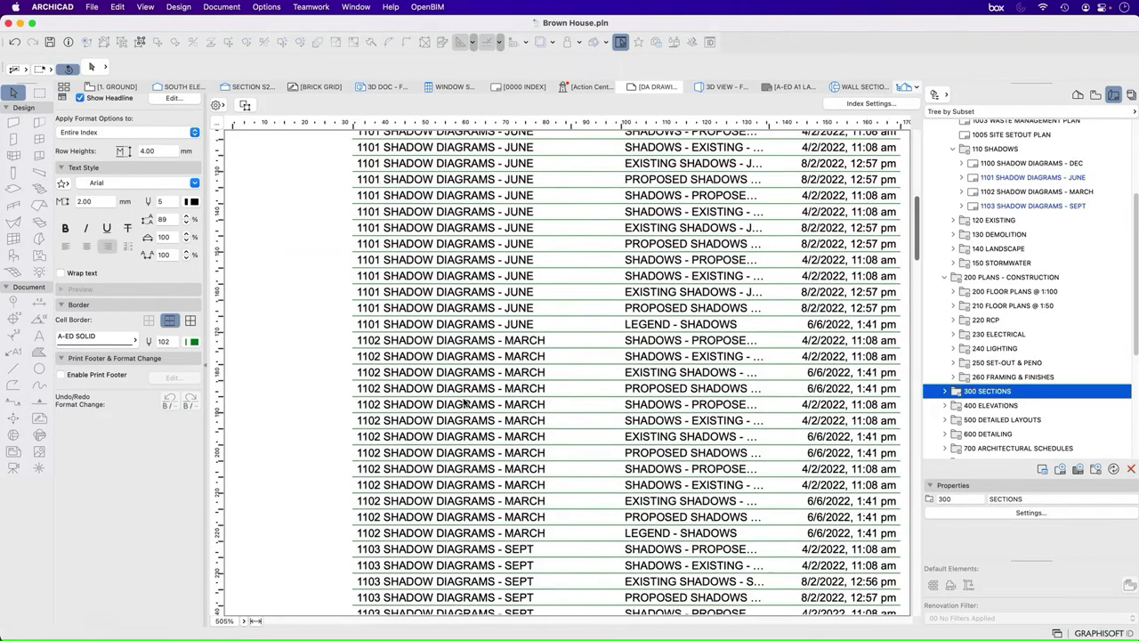
{"action": "scroll", "coordinate": [525, 419], "scroll_direction": "down", "scroll_amount": 15}
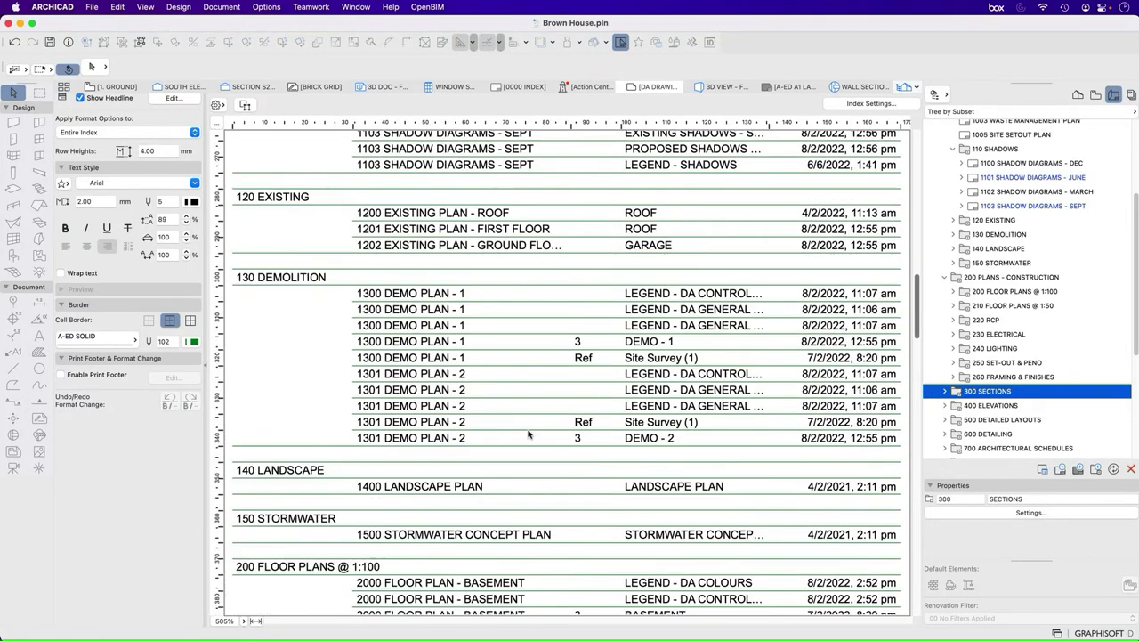
{"action": "scroll", "coordinate": [679, 410], "scroll_direction": "up", "scroll_amount": 20}
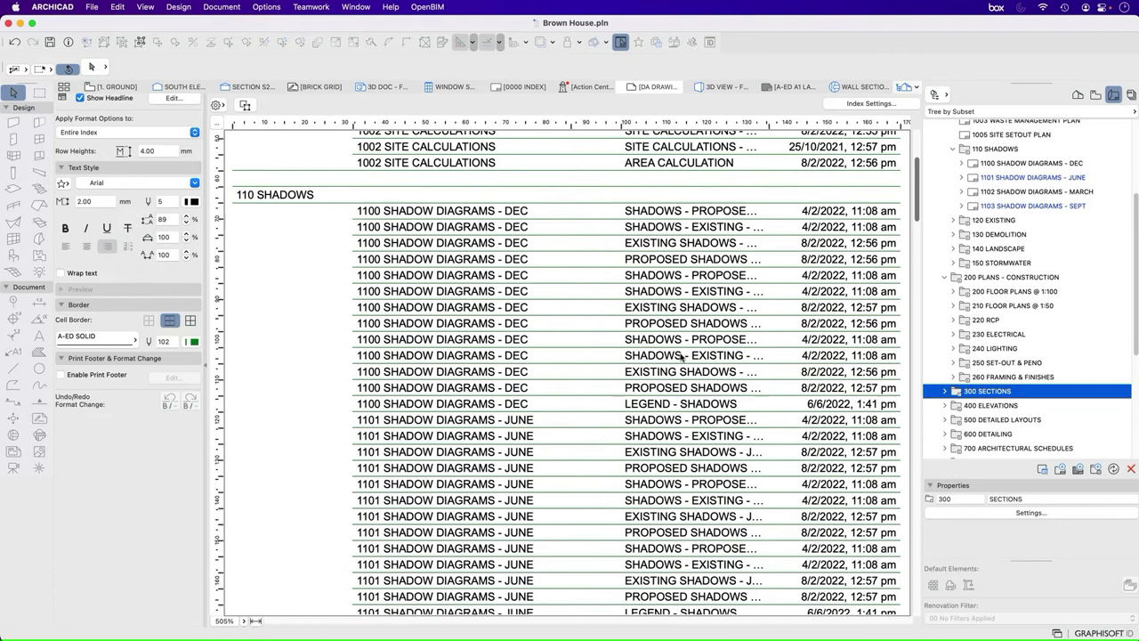
{"action": "scroll", "coordinate": [681, 355], "scroll_direction": "up", "scroll_amount": 5}
- Remove the Last Updated field from the drawing index settings and apply
{"action": "left_click", "coordinate": [874, 104]}
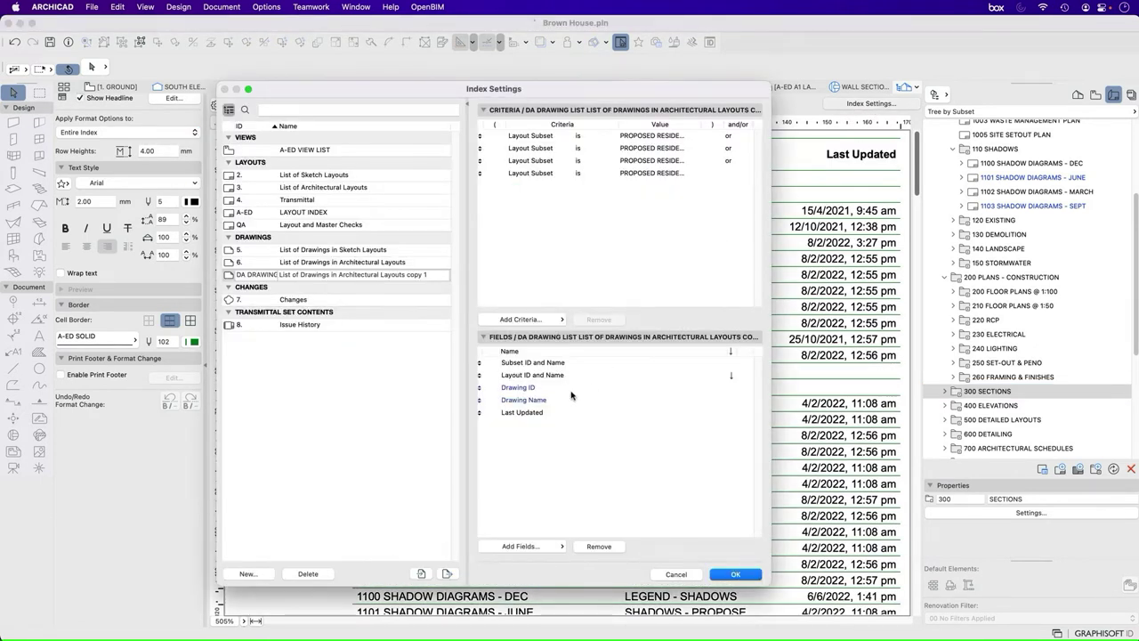
{"action": "left_click", "coordinate": [545, 413]}
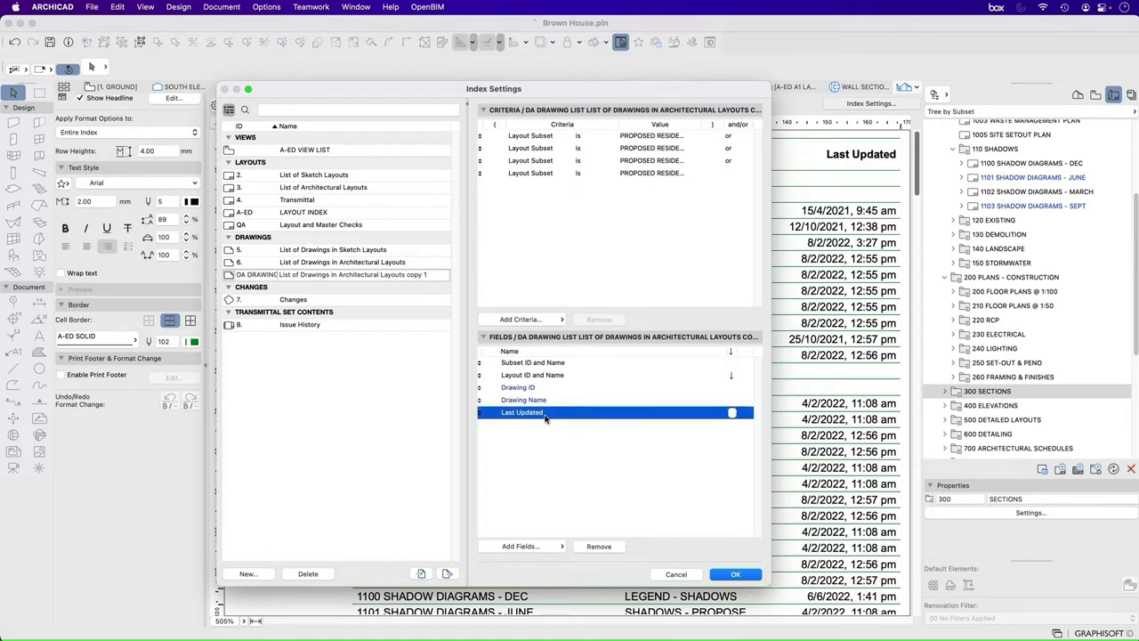
{"action": "left_click", "coordinate": [599, 547]}
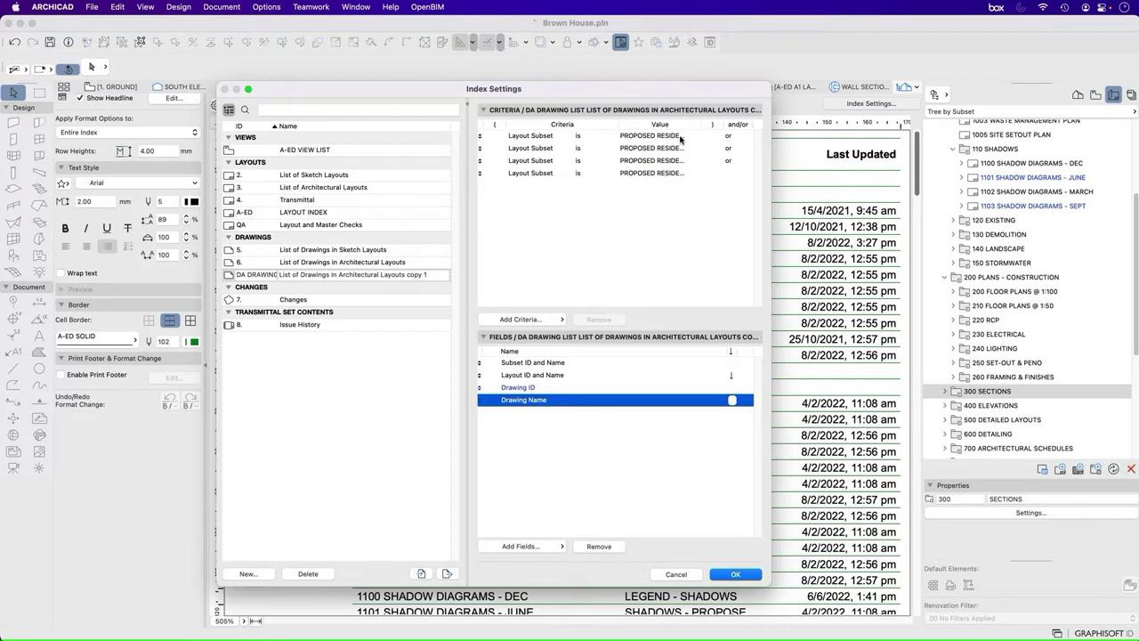
{"action": "left_click_drag", "start_coordinate": [659, 90], "coordinate": [501, 156]}
{"action": "left_click", "coordinate": [378, 435]}
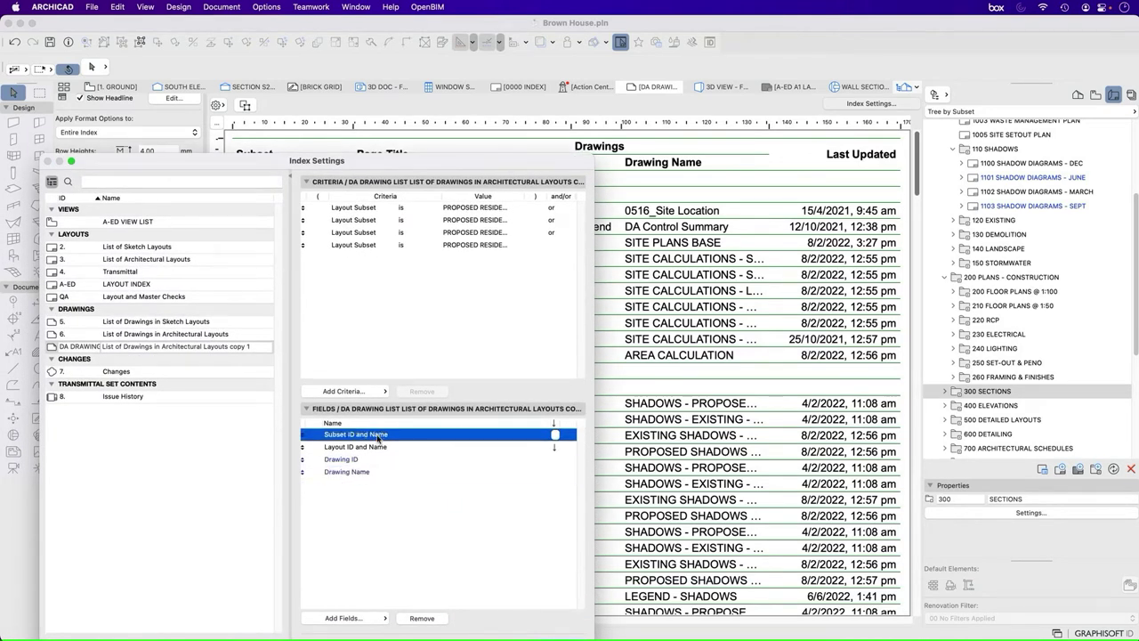
{"action": "left_click_drag", "start_coordinate": [352, 169], "coordinate": [731, 178]}
{"action": "left_click", "coordinate": [938, 575]}
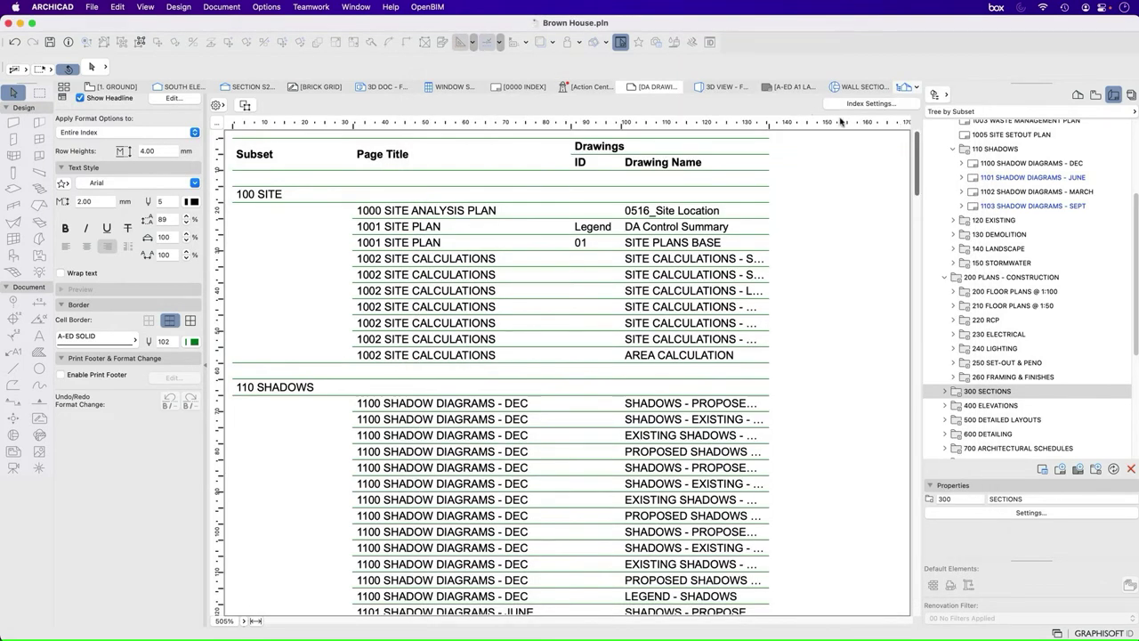
- Remove the Drawing ID, Drawing Name and Subset ID and Name fields, leaving only Page Title
{"action": "left_click", "coordinate": [872, 104]}
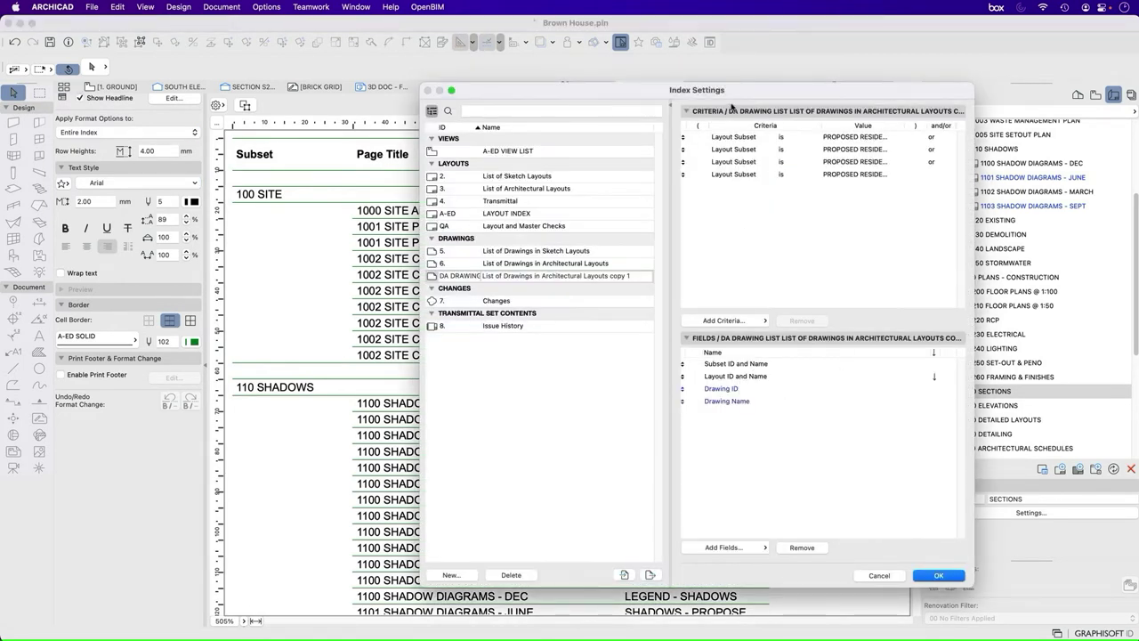
{"action": "left_click_drag", "start_coordinate": [635, 96], "coordinate": [768, 85]}
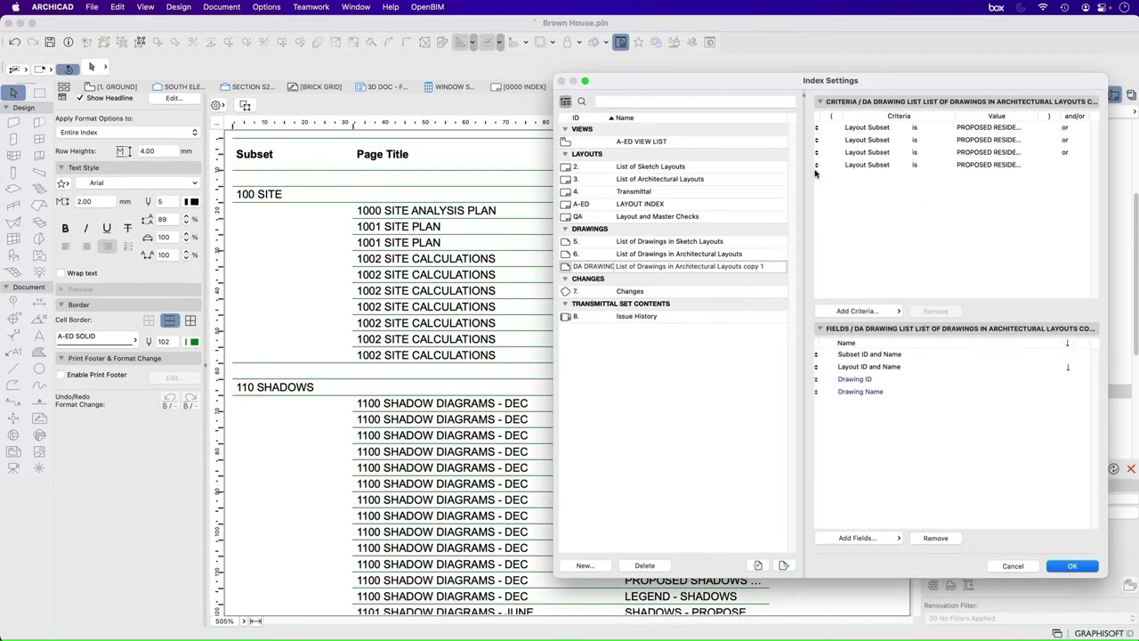
{"action": "left_click", "coordinate": [849, 380]}
{"action": "left_click", "coordinate": [935, 539]}
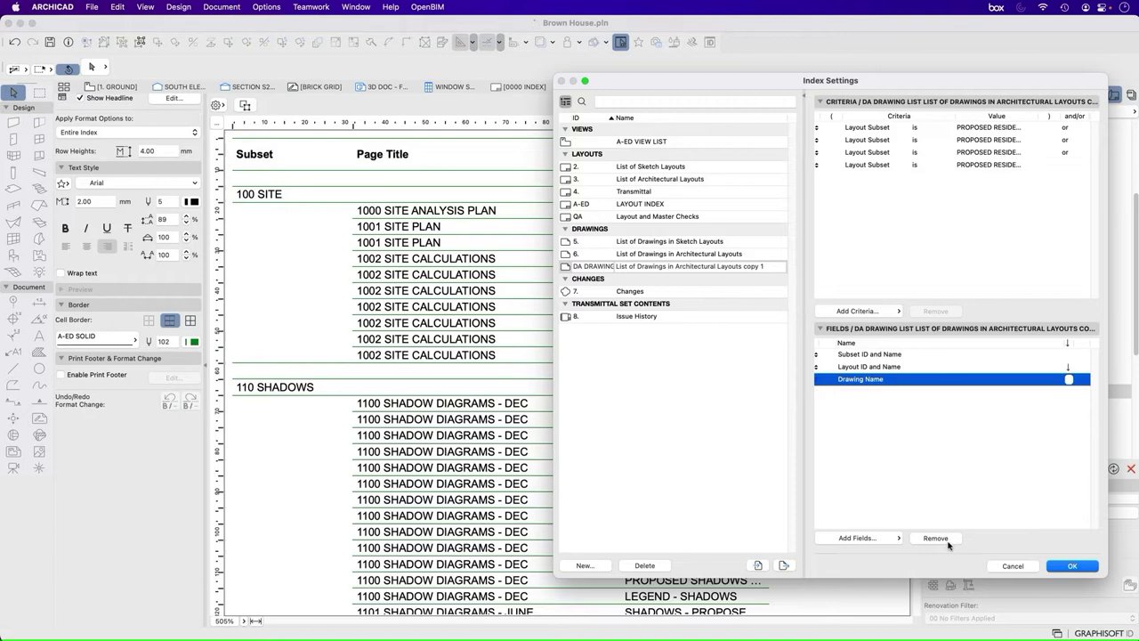
{"action": "left_click", "coordinate": [936, 538]}
{"action": "left_click", "coordinate": [855, 355]}
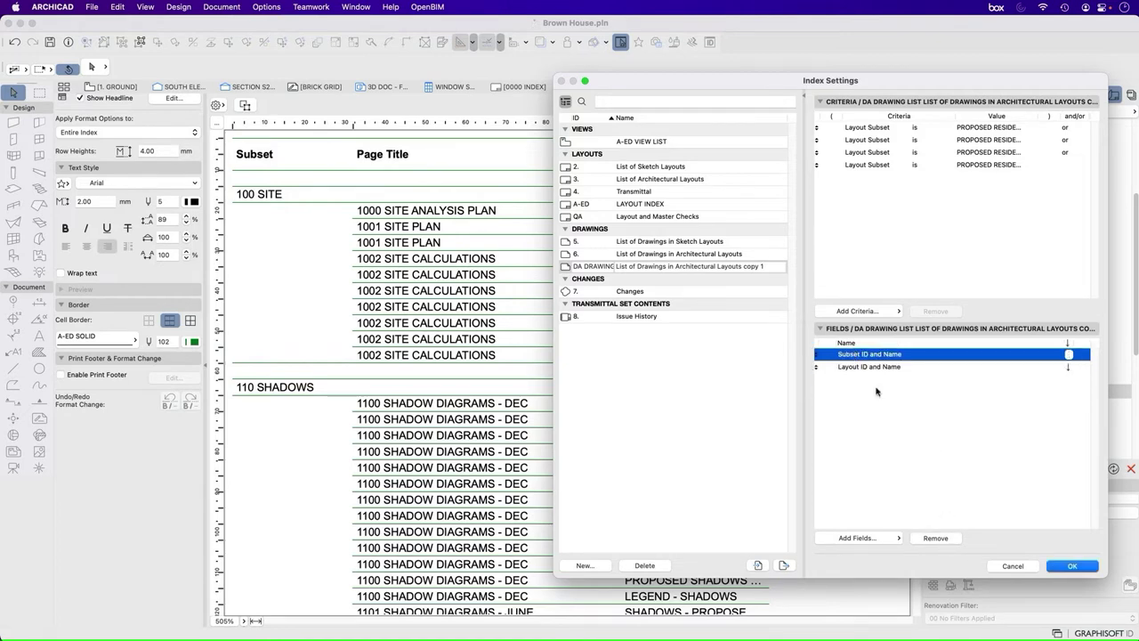
{"action": "left_click", "coordinate": [935, 538]}
{"action": "left_click", "coordinate": [1066, 568]}
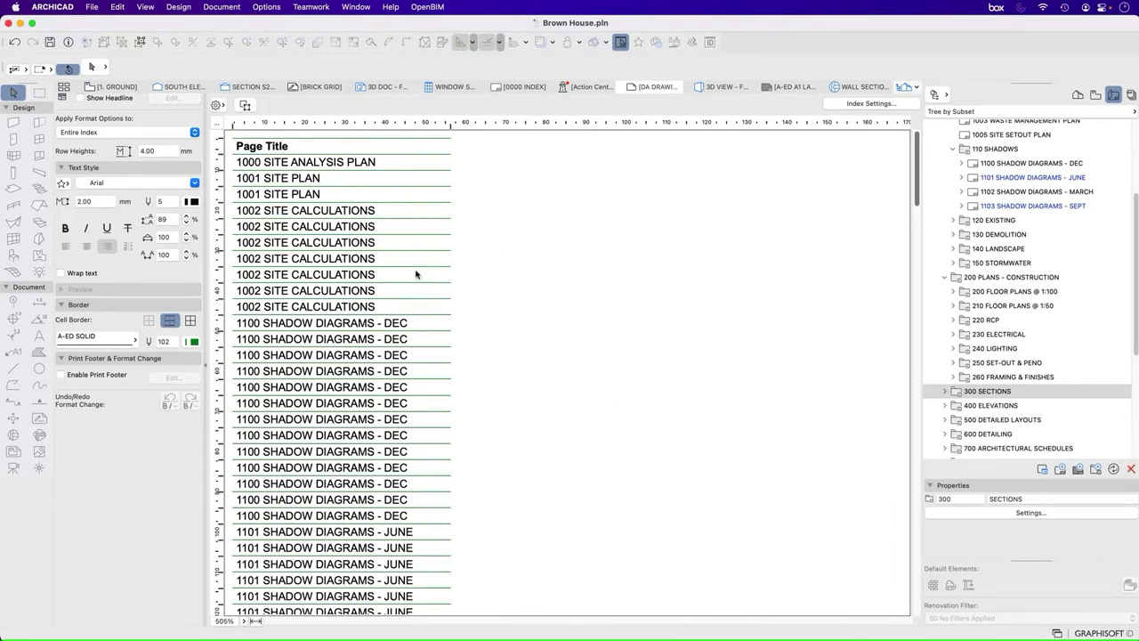
- Widen the Page Title column to 78 mm so the full sheet titles fit
{"action": "scroll", "coordinate": [416, 274], "scroll_direction": "down", "scroll_amount": 20}
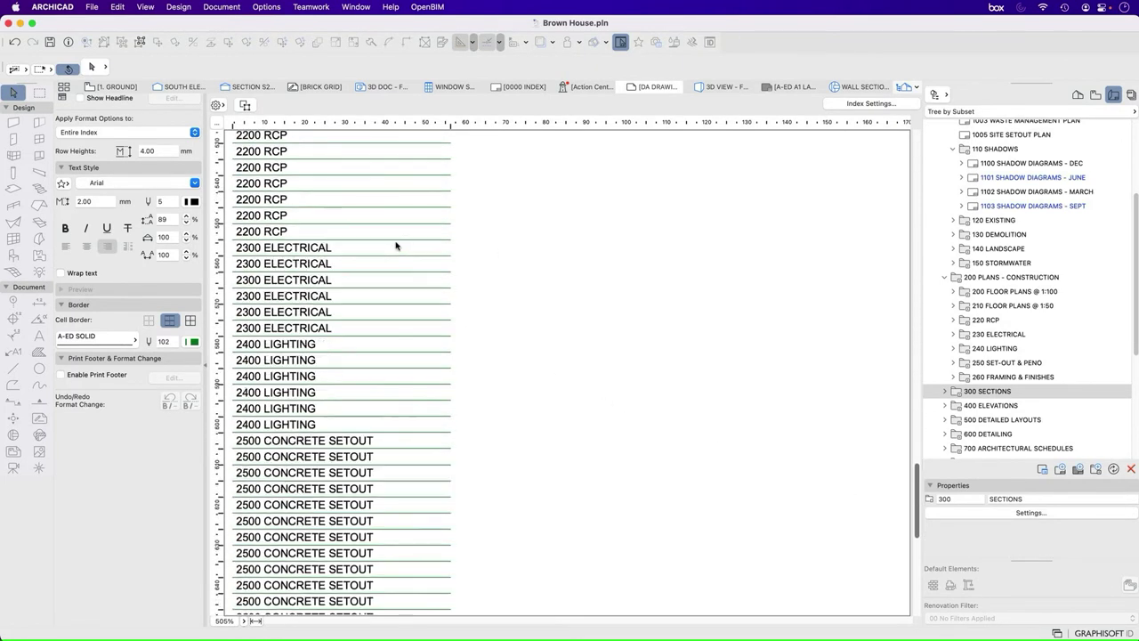
{"action": "scroll", "coordinate": [397, 246], "scroll_direction": "down", "scroll_amount": 8}
{"action": "scroll", "coordinate": [401, 258], "scroll_direction": "up", "scroll_amount": 20}
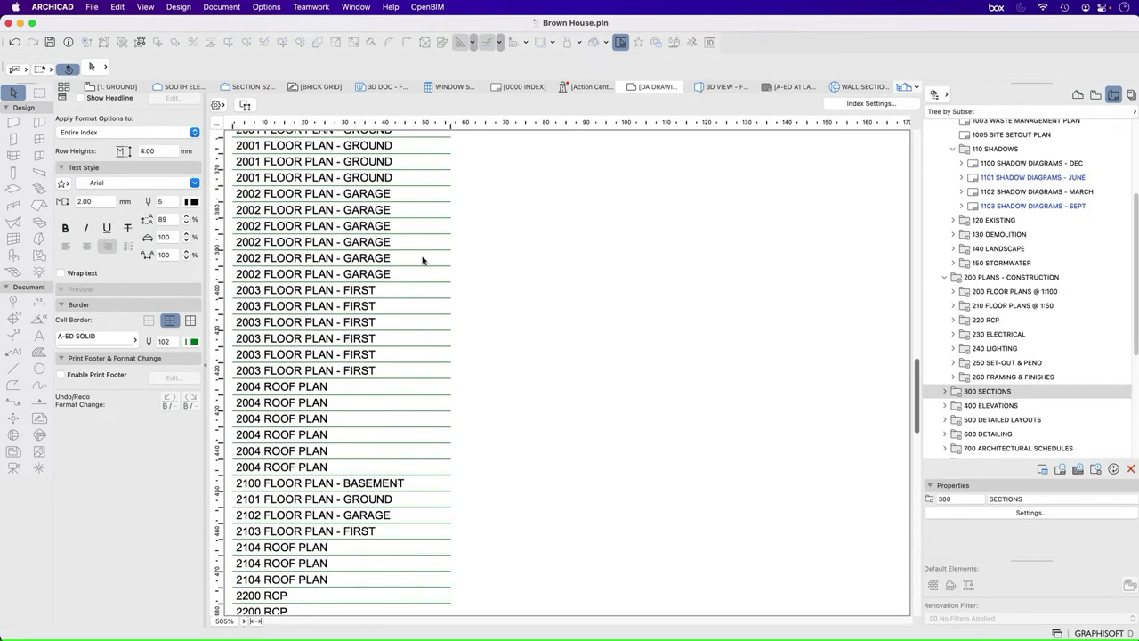
{"action": "scroll", "coordinate": [427, 222], "scroll_direction": "up", "scroll_amount": 3}
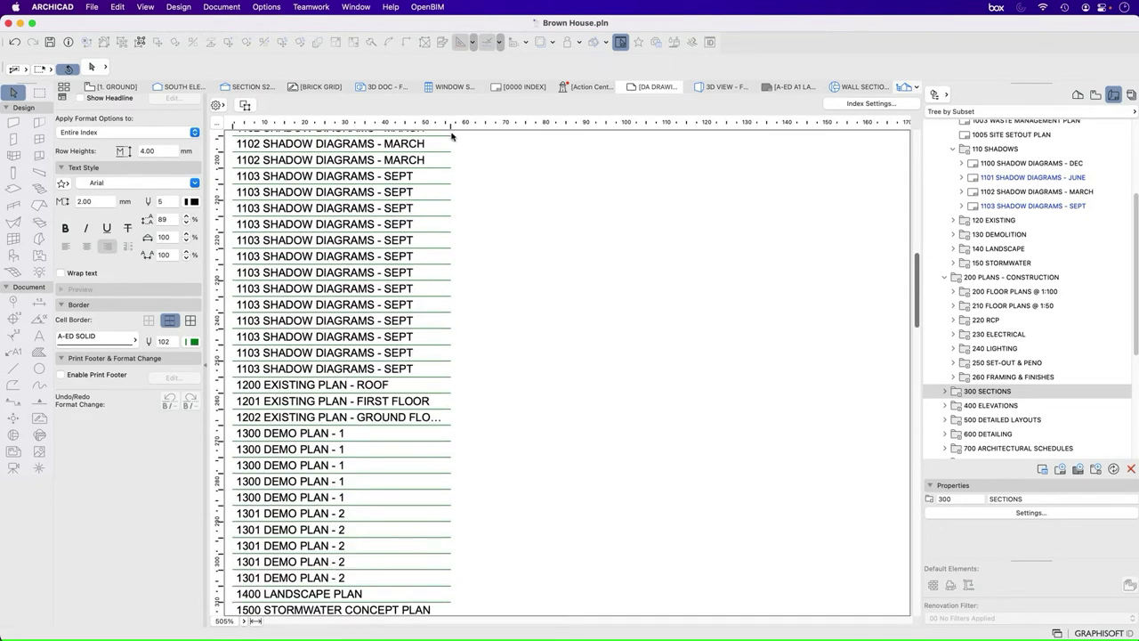
{"action": "left_click_drag", "start_coordinate": [449, 126], "coordinate": [546, 125]}
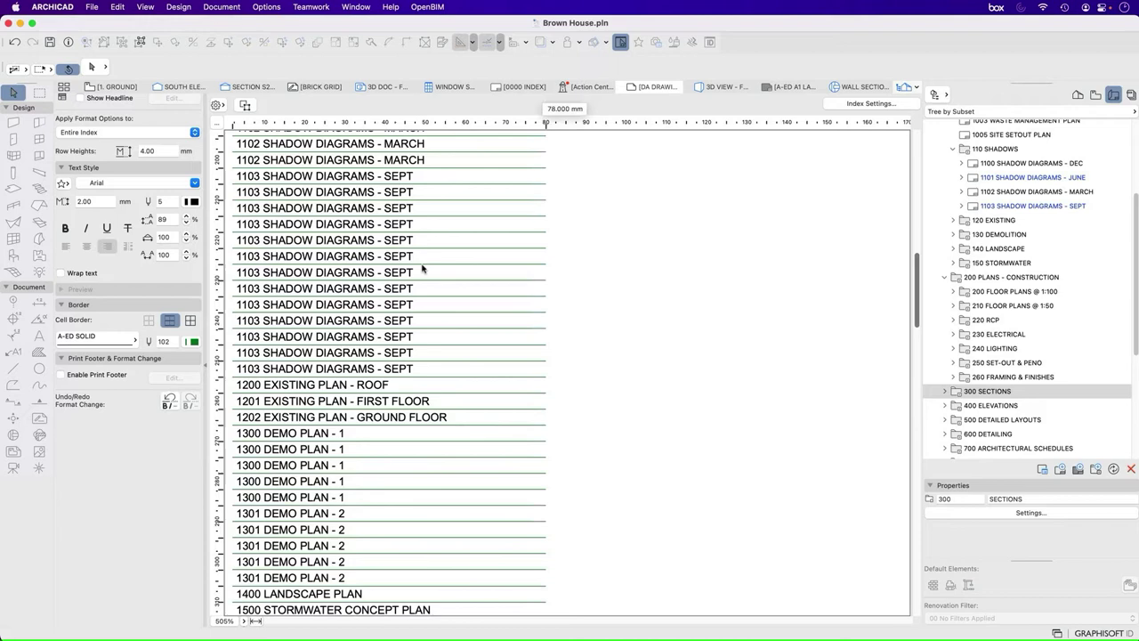
- Show the project's View Map in the Navigator and scroll down to the INDEX folder
{"action": "scroll", "coordinate": [461, 249], "scroll_direction": "up", "scroll_amount": 10}
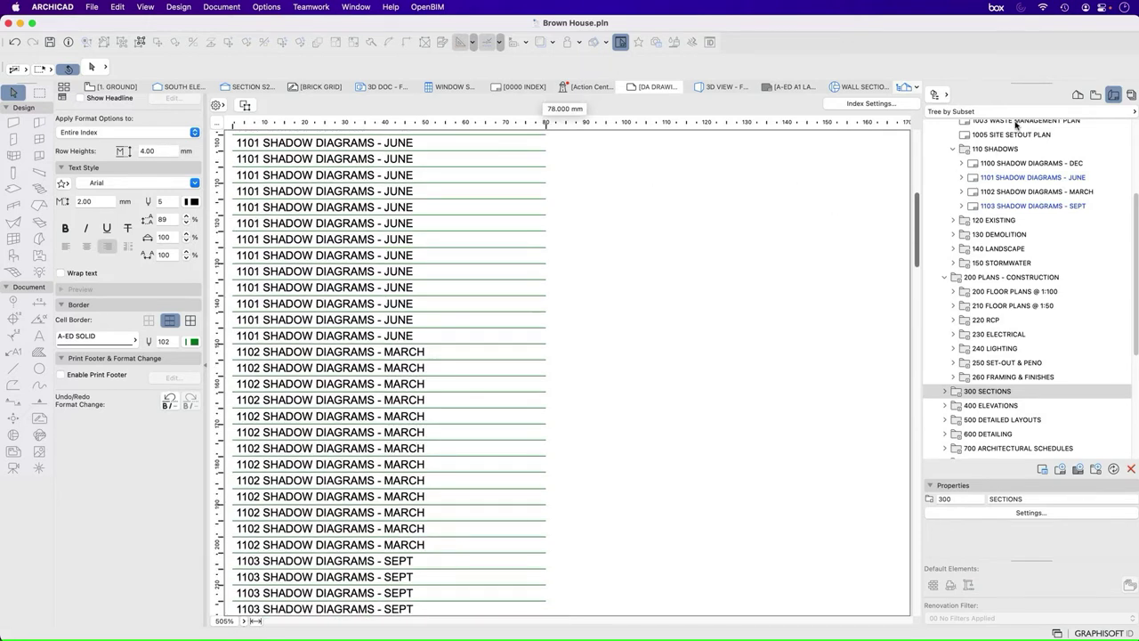
{"action": "left_click", "coordinate": [1094, 94]}
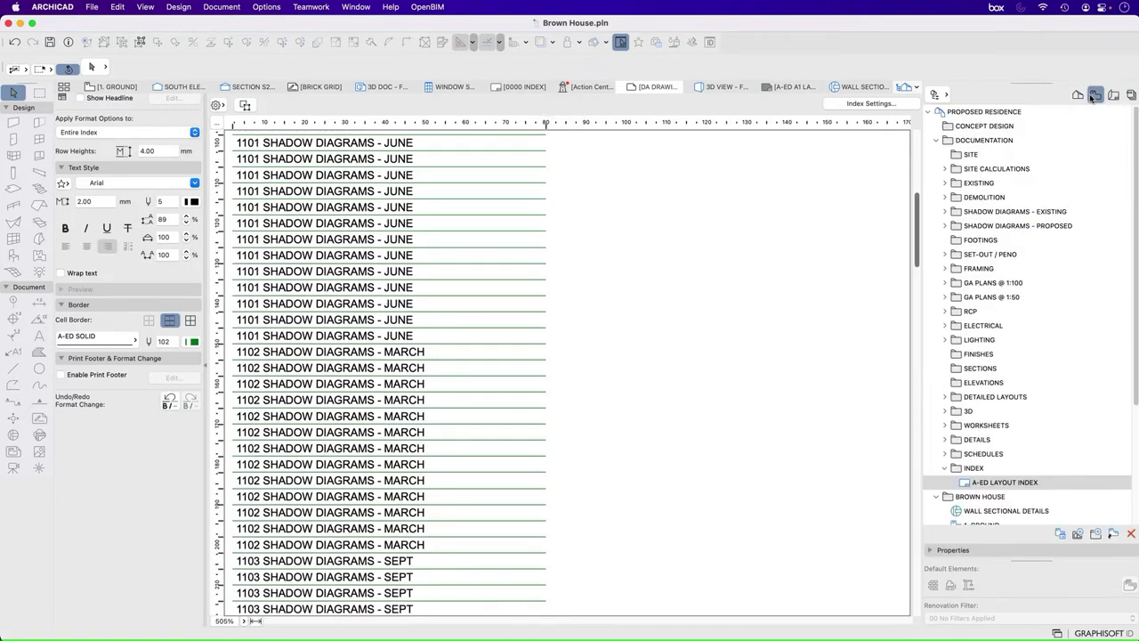
{"action": "scroll", "coordinate": [1044, 356], "scroll_direction": "down", "scroll_amount": 5}
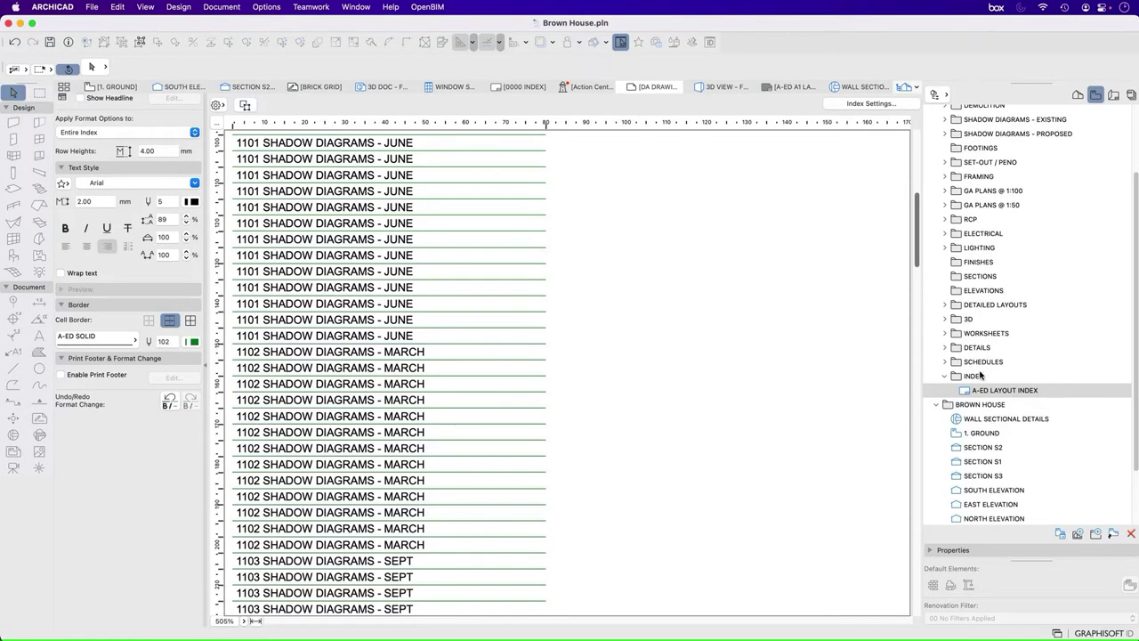
- Save the current schedule as the DA DRAWING LIST view in the INDEX folder, then return to the Layout Book
{"action": "right_click", "coordinate": [980, 376]}
{"action": "left_click", "coordinate": [999, 380]}
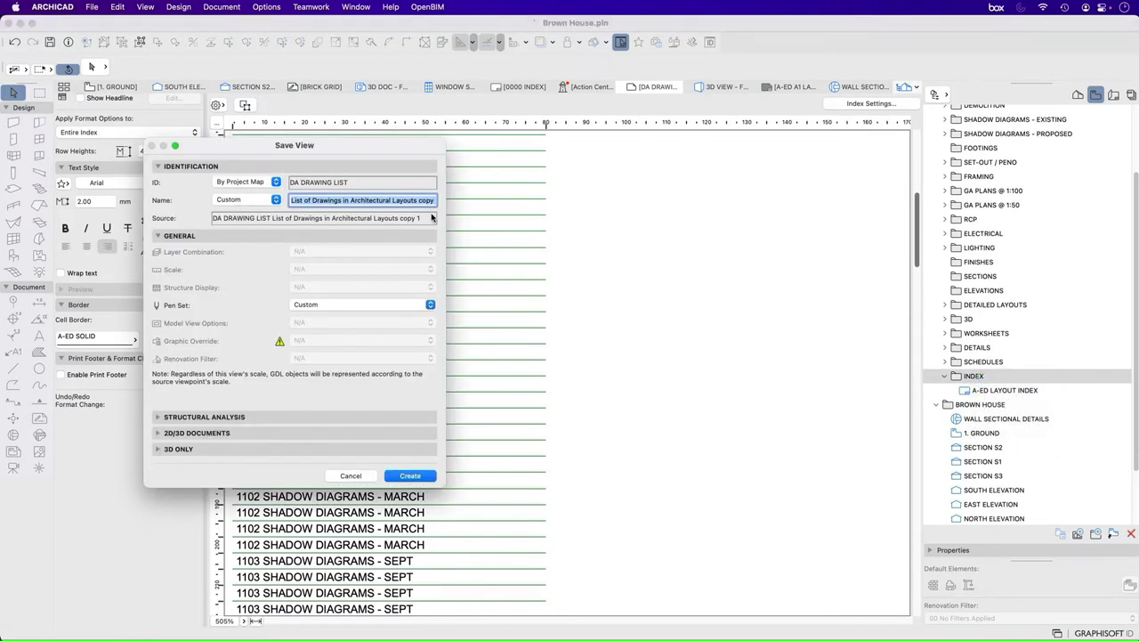
{"action": "left_click", "coordinate": [250, 201]}
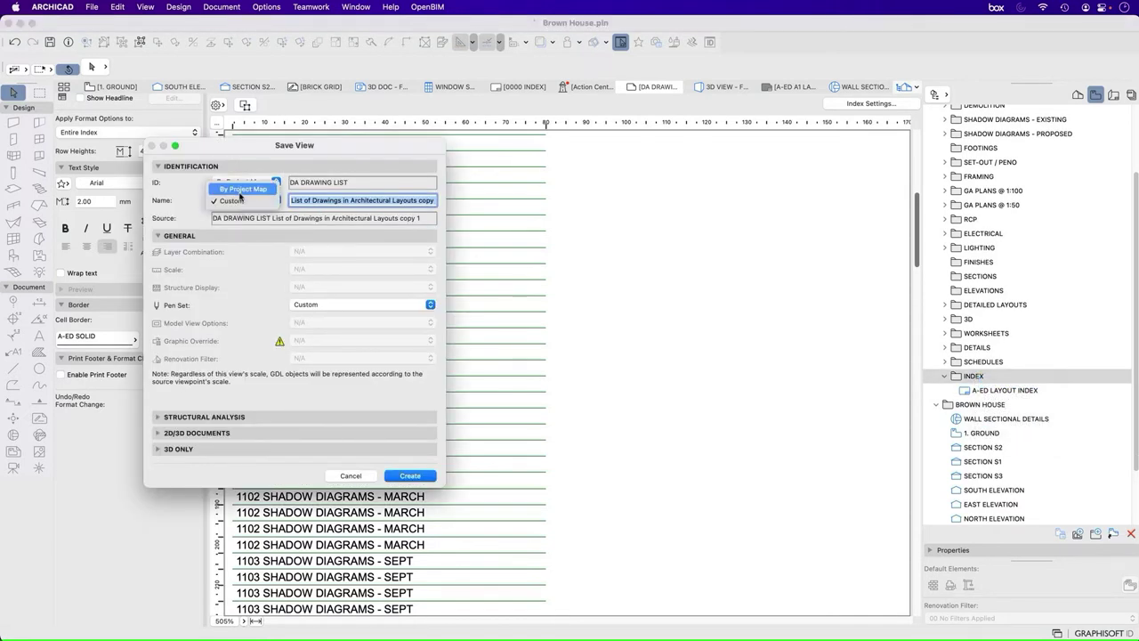
{"action": "left_click", "coordinate": [234, 201]}
{"action": "left_click", "coordinate": [304, 201]}
{"action": "key", "text": "super+a"}
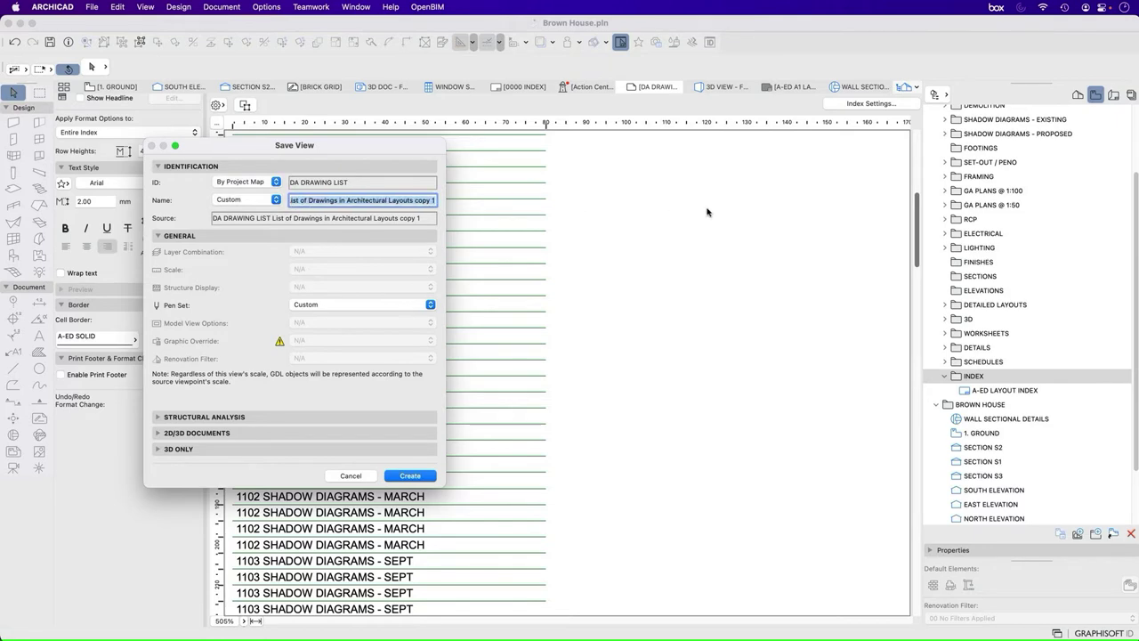
{"action": "key", "text": "BackSpace"}
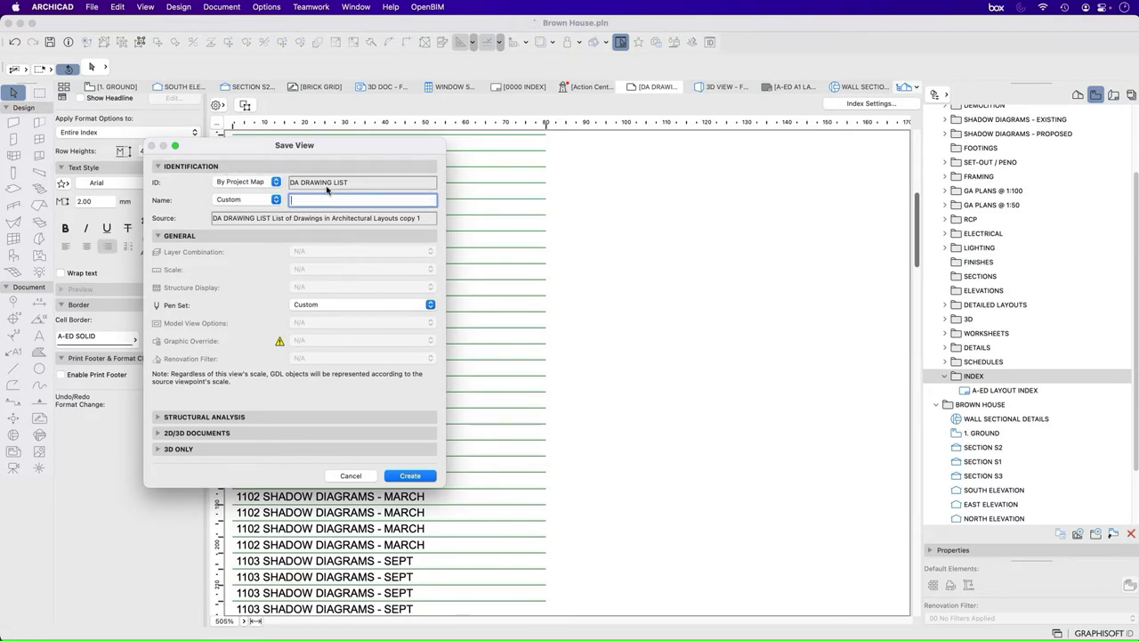
{"action": "left_click", "coordinate": [410, 476]}
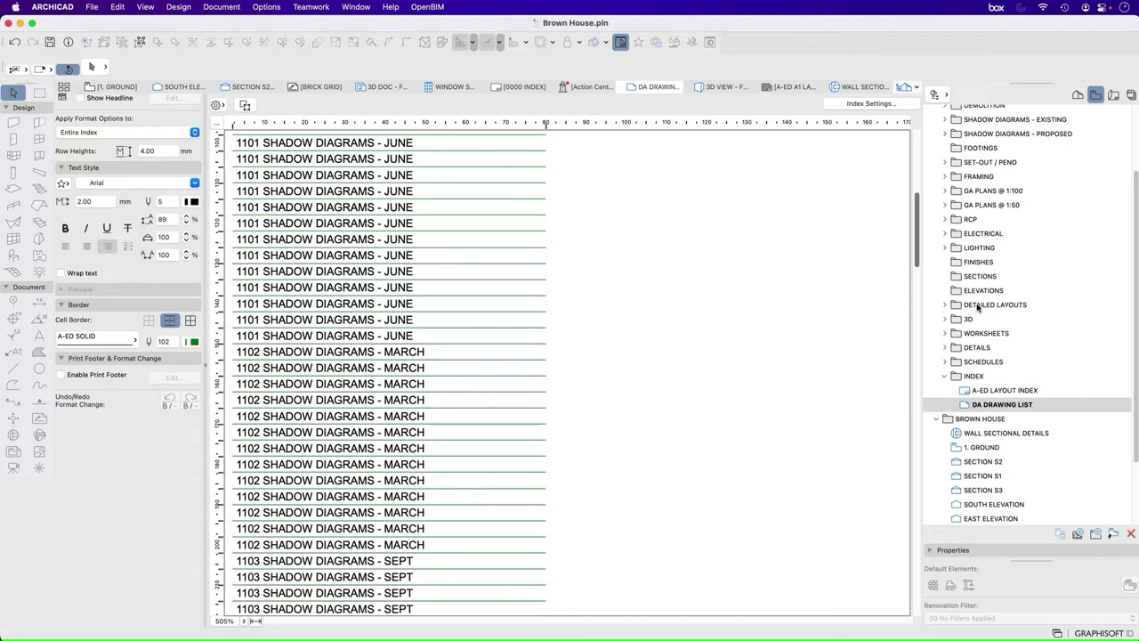
{"action": "left_click", "coordinate": [1113, 94]}
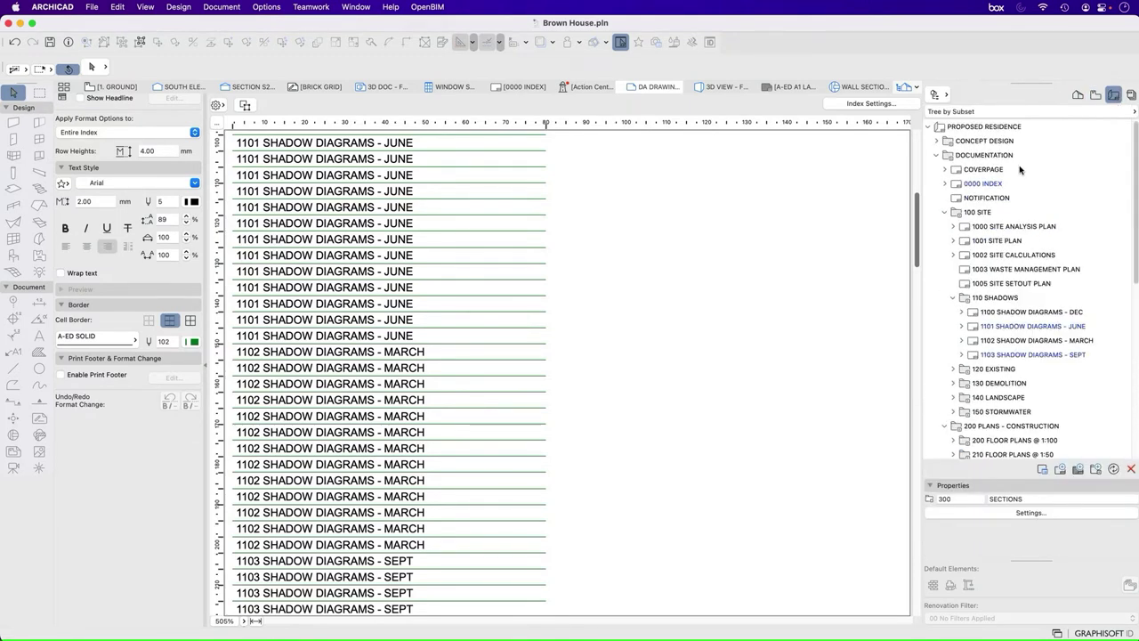
- Open the COVERPAGE layout and place the DA DRAWING LIST view on it as a drawing
{"action": "double_click", "coordinate": [1026, 170]}
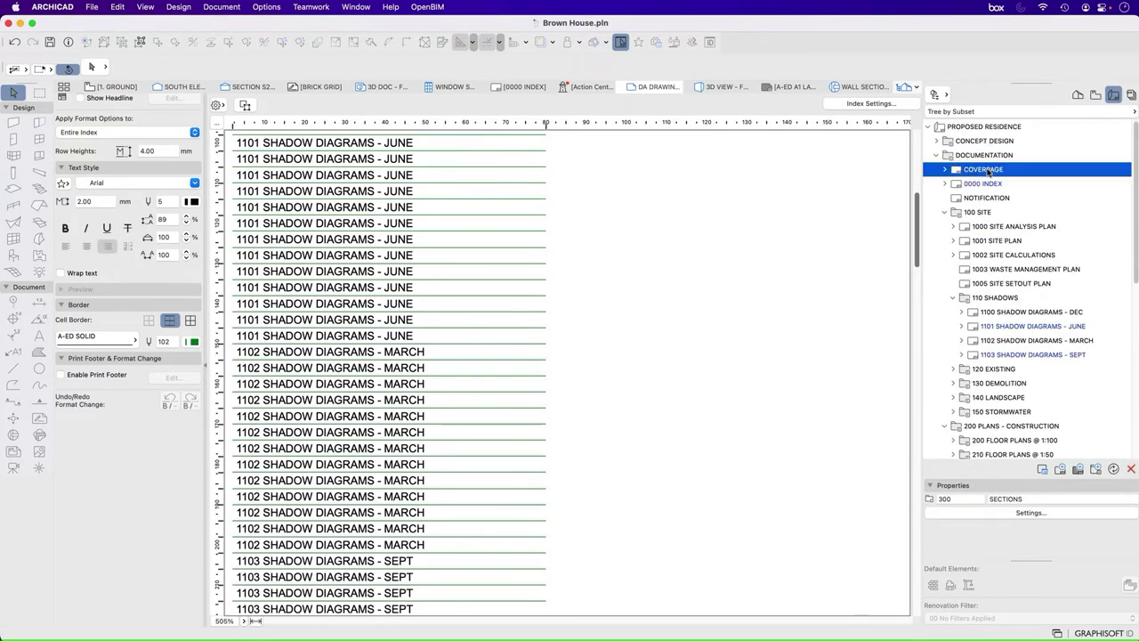
{"action": "scroll", "coordinate": [393, 328], "scroll_direction": "down", "scroll_amount": 5}
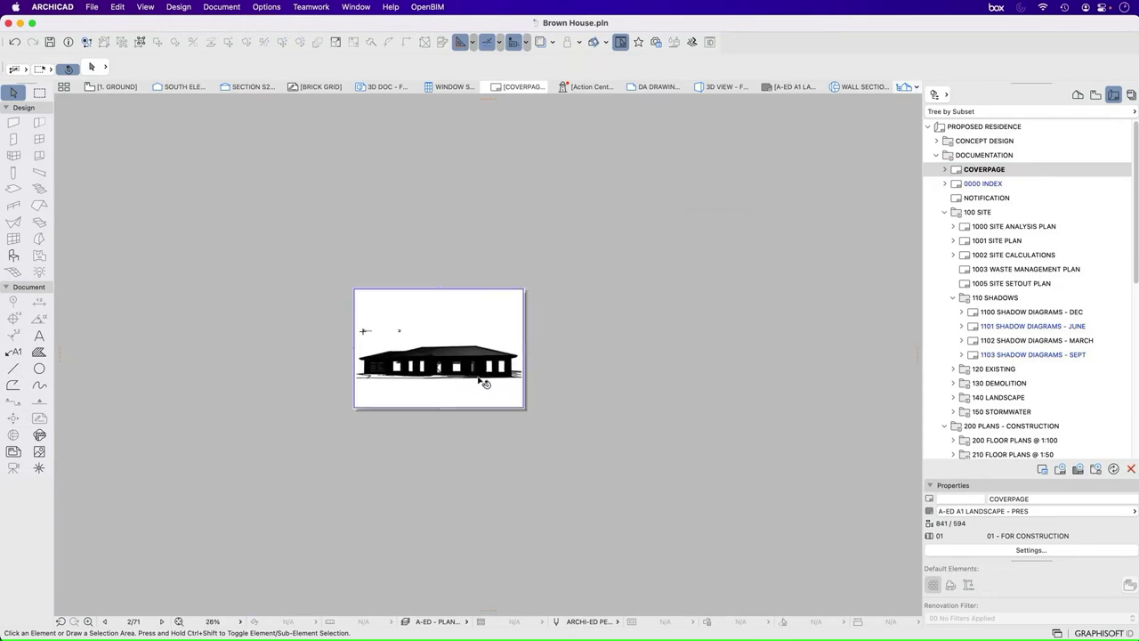
{"action": "left_click", "coordinate": [1095, 95]}
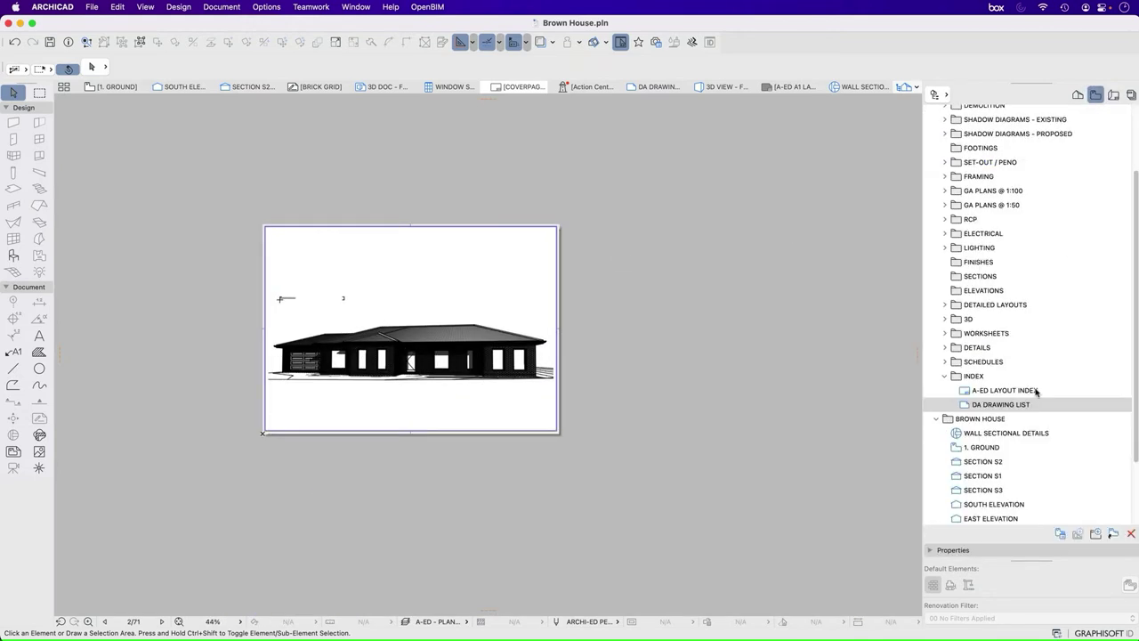
{"action": "left_click_drag", "start_coordinate": [1024, 405], "coordinate": [627, 318]}
{"action": "scroll", "coordinate": [575, 440], "scroll_direction": "down", "scroll_amount": 3}
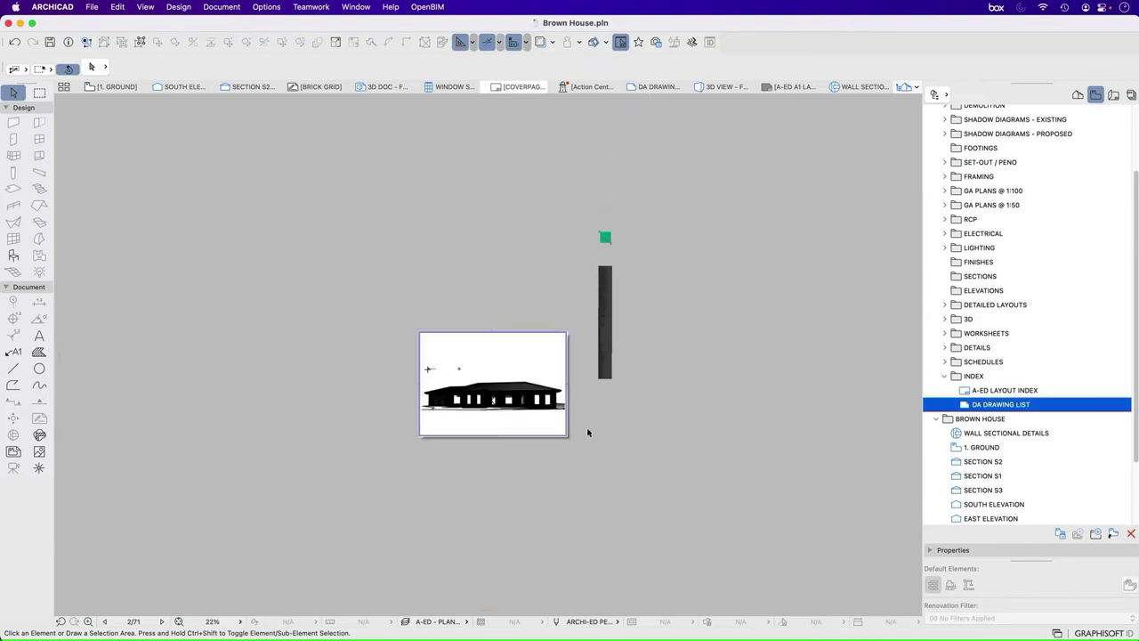
{"action": "left_click", "coordinate": [612, 332]}
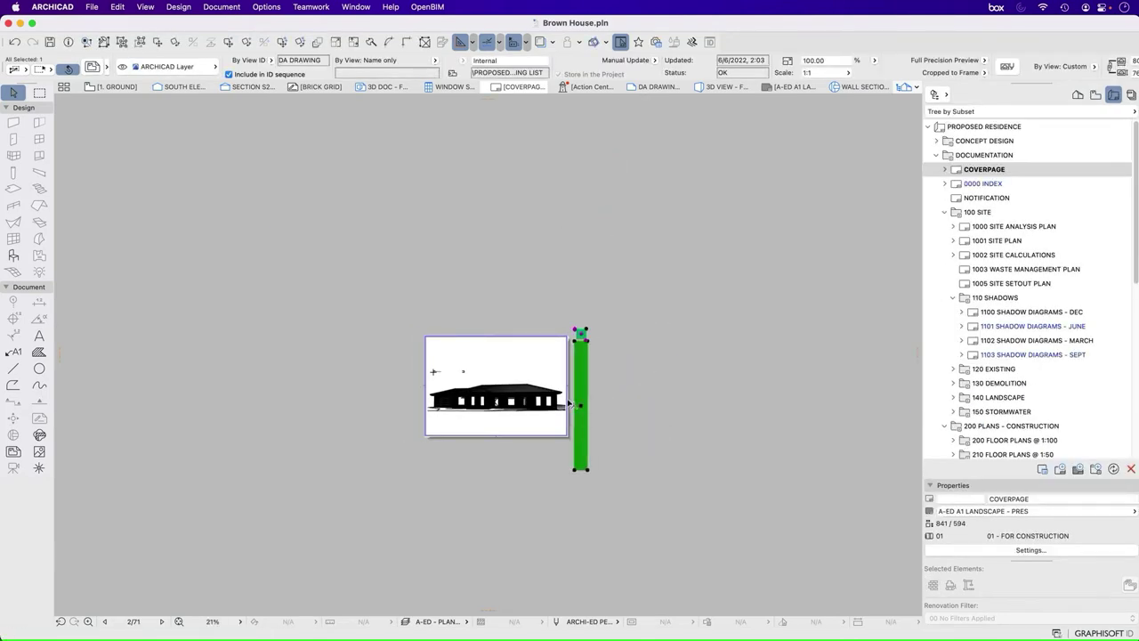
- Select the placed drawing list, then open the 0000 INDEX layout
{"action": "scroll", "coordinate": [554, 378], "scroll_direction": "up", "scroll_amount": 4}
{"action": "scroll", "coordinate": [555, 378], "scroll_direction": "up", "scroll_amount": 3}
{"action": "scroll", "coordinate": [719, 294], "scroll_direction": "up", "scroll_amount": 3}
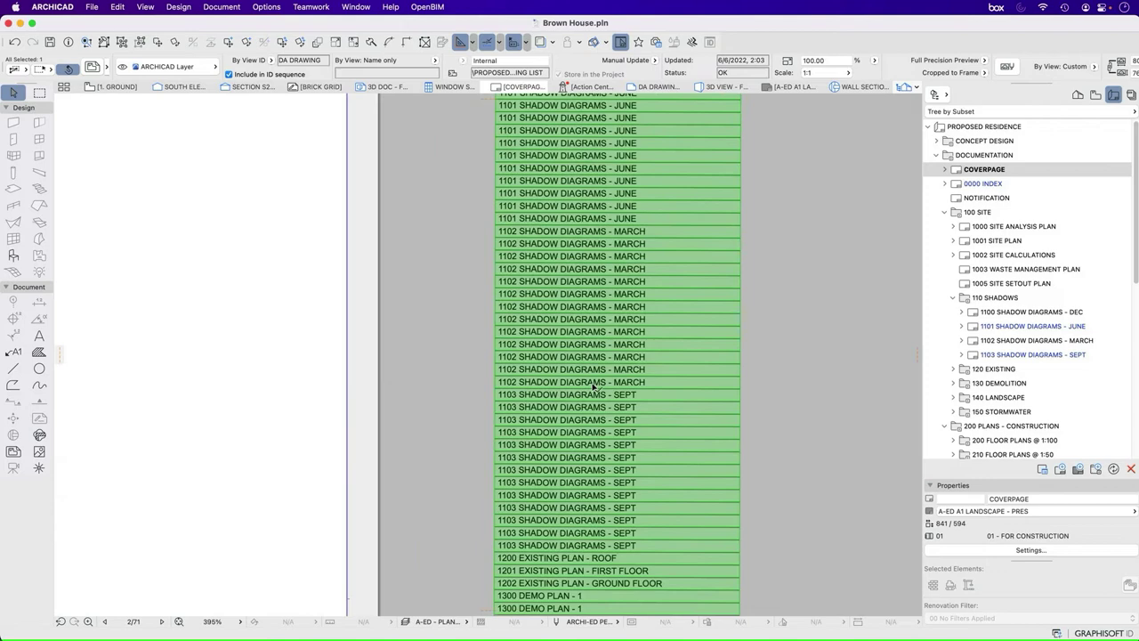
{"action": "scroll", "coordinate": [597, 402], "scroll_direction": "down", "scroll_amount": 3}
{"action": "left_click", "coordinate": [663, 412]}
{"action": "scroll", "coordinate": [592, 299], "scroll_direction": "down", "scroll_amount": 2}
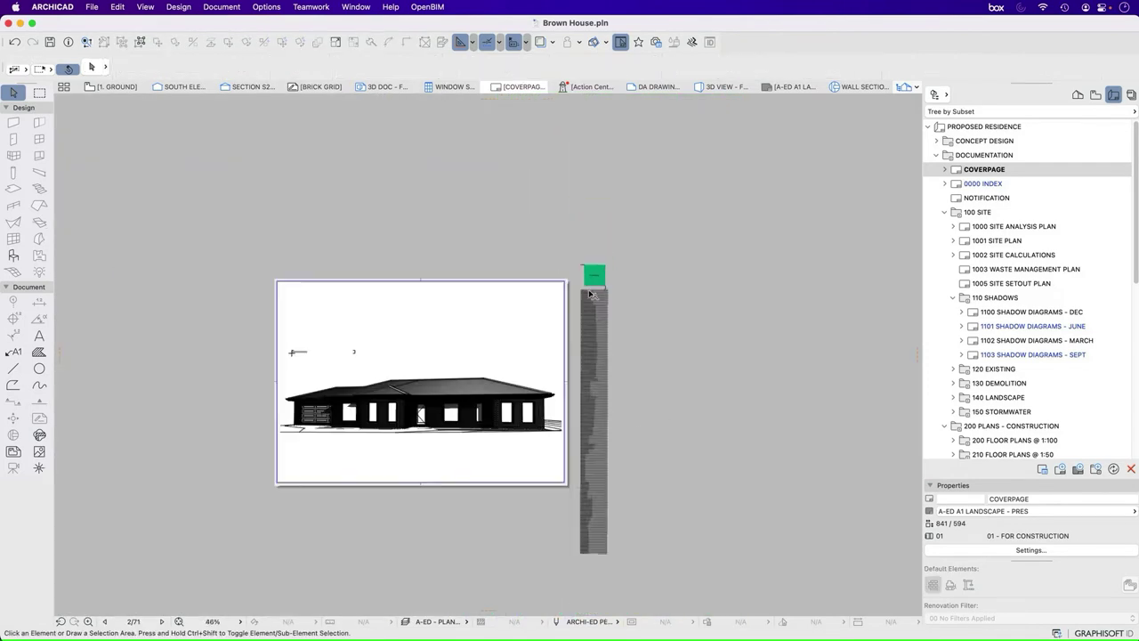
{"action": "left_click", "coordinate": [602, 372]}
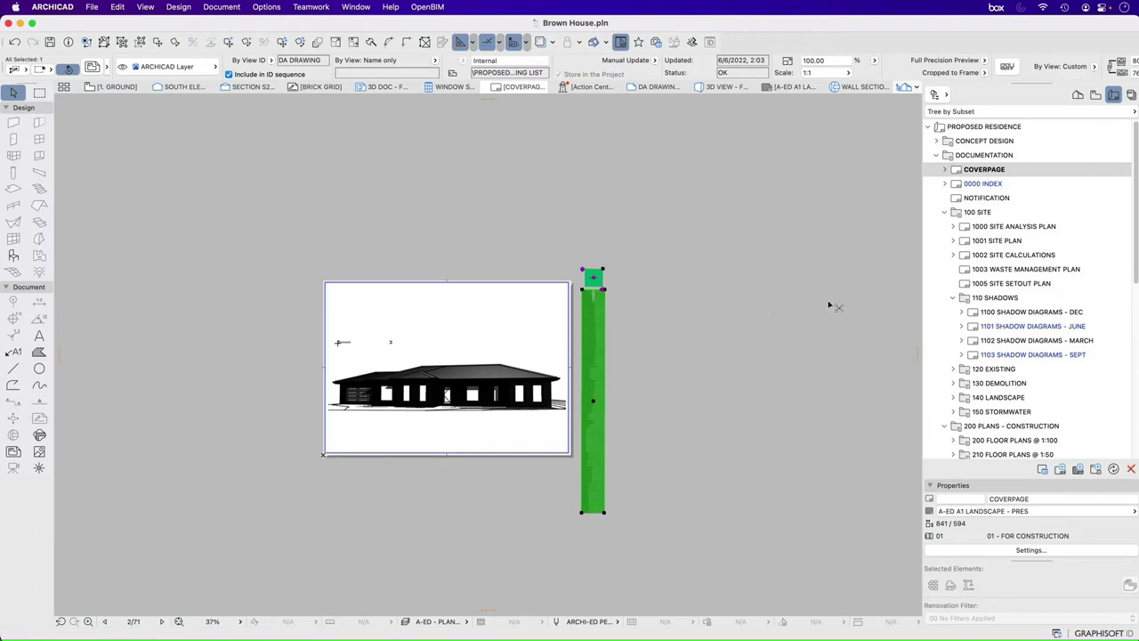
{"action": "double_click", "coordinate": [970, 183]}
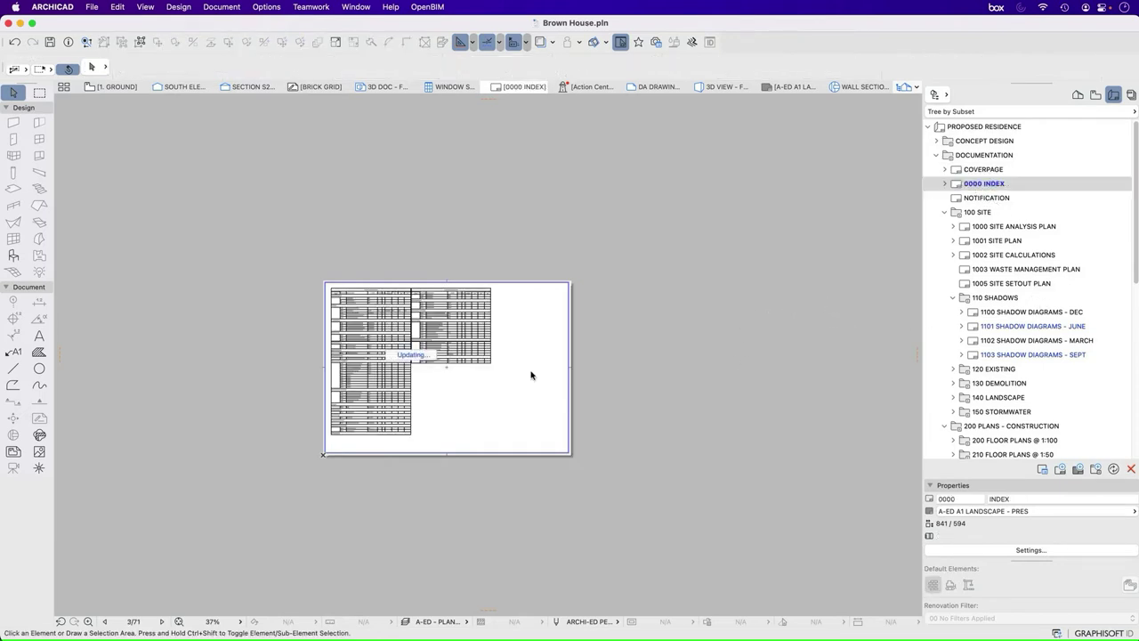
- Marquee-delete the existing index table drawings, then undo the deletion
{"action": "left_click_drag", "start_coordinate": [668, 483], "coordinate": [330, 264]}
{"action": "key", "text": "Delete"}
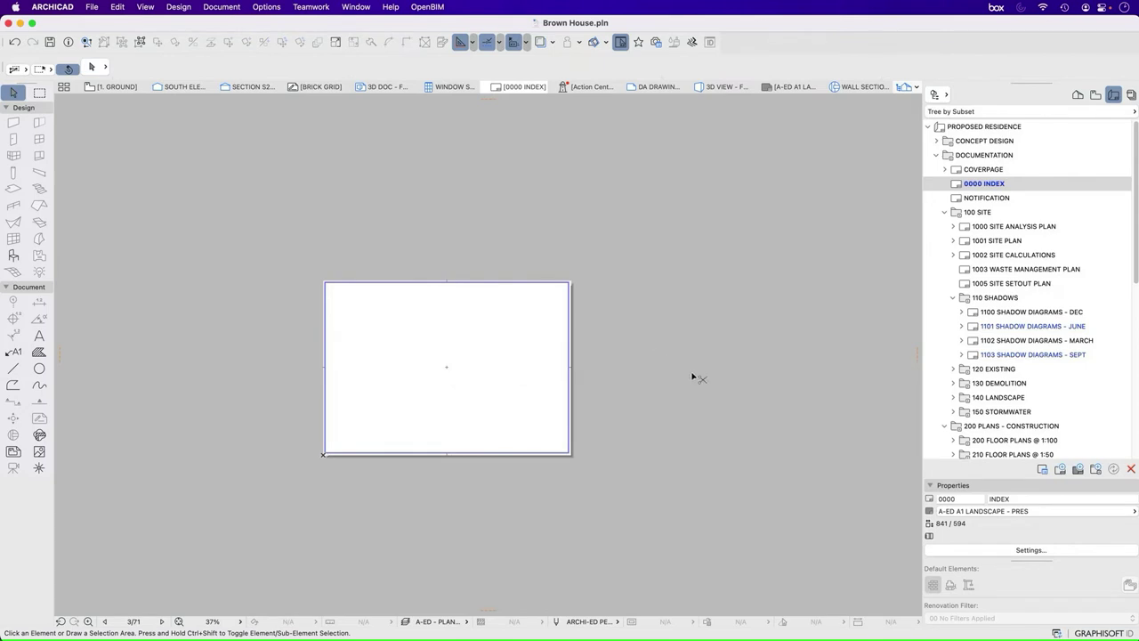
{"action": "key", "text": "super+z"}
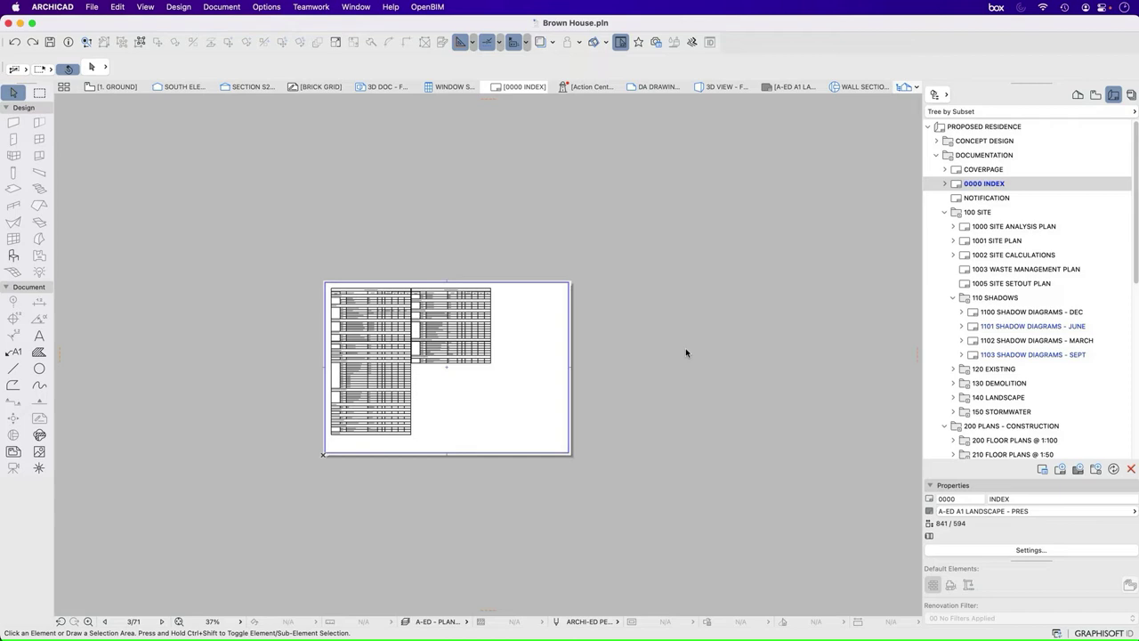
- Paste the DA DRAWING LIST drawing beside the sheet and reshape its frame shorter and wider
{"action": "key", "text": "super+v"}
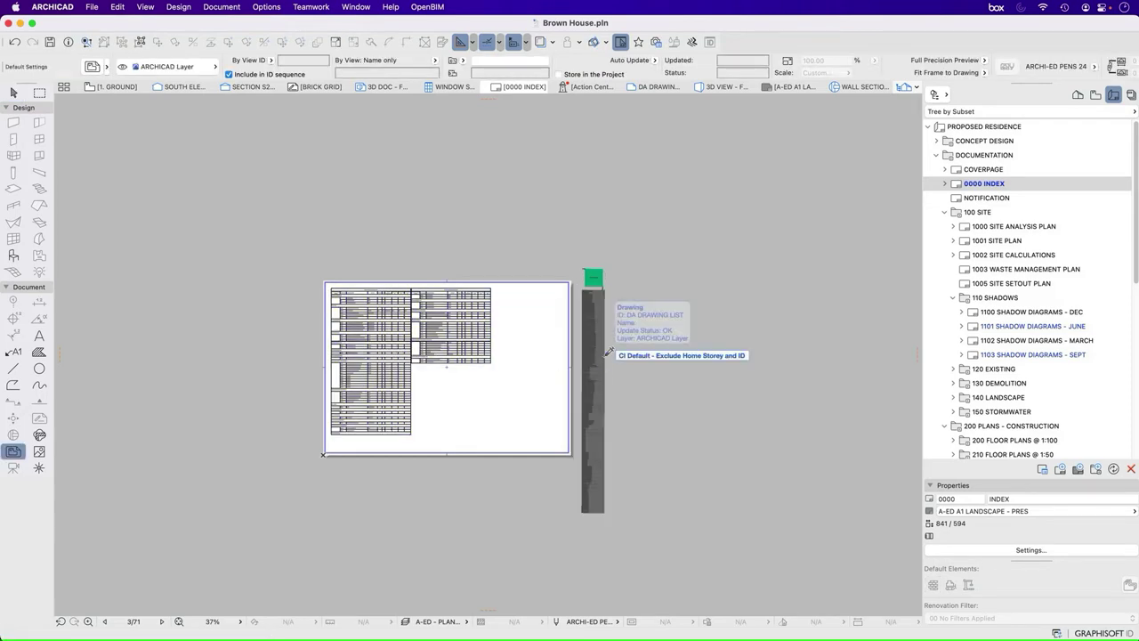
{"action": "left_click", "coordinate": [606, 513]}
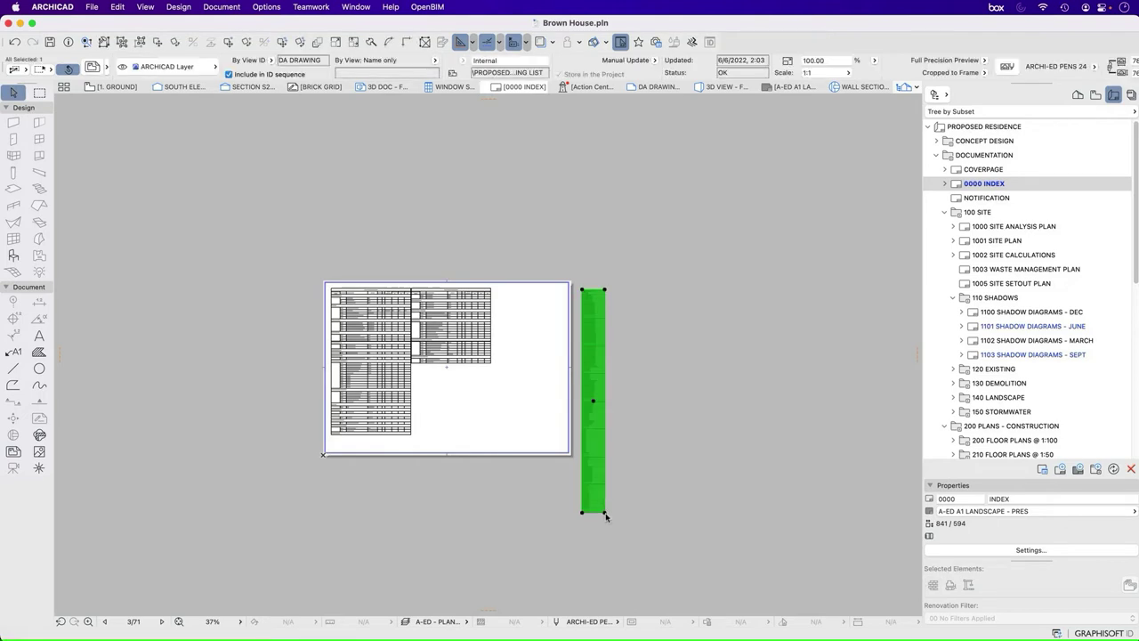
{"action": "left_click", "coordinate": [606, 514]}
{"action": "left_click", "coordinate": [696, 389]}
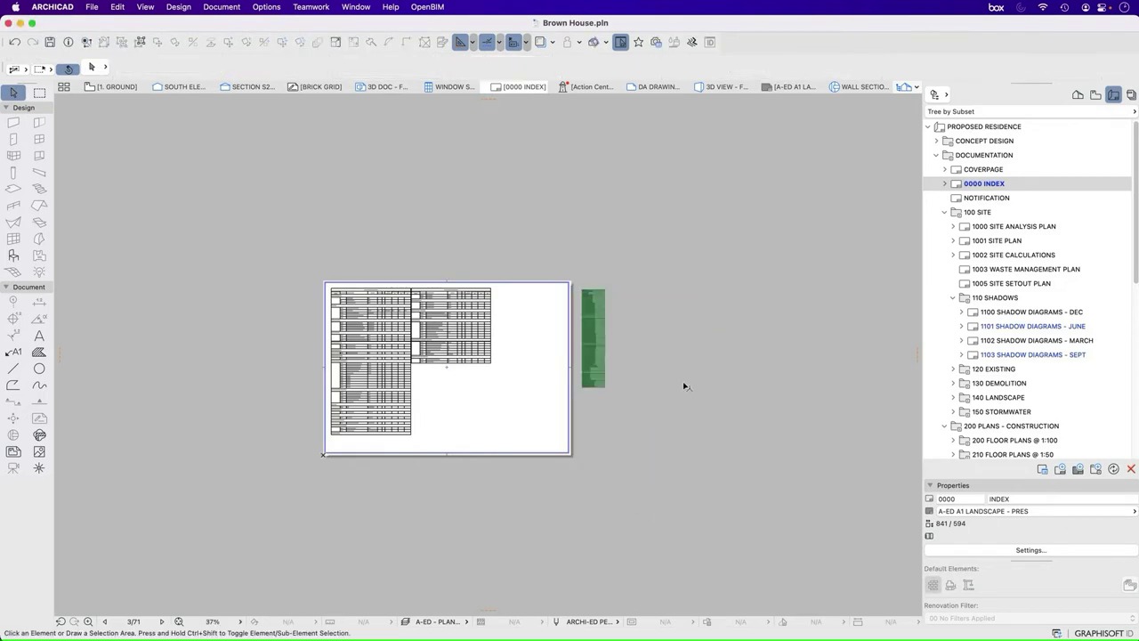
{"action": "left_click", "coordinate": [93, 71]}
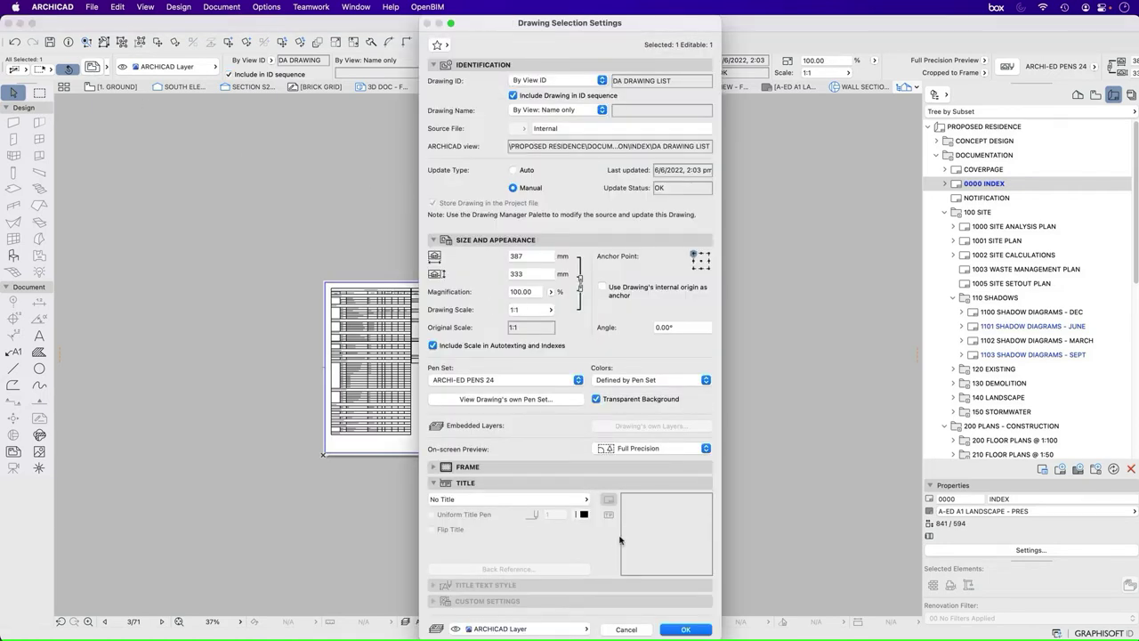
{"action": "left_click", "coordinate": [538, 467]}
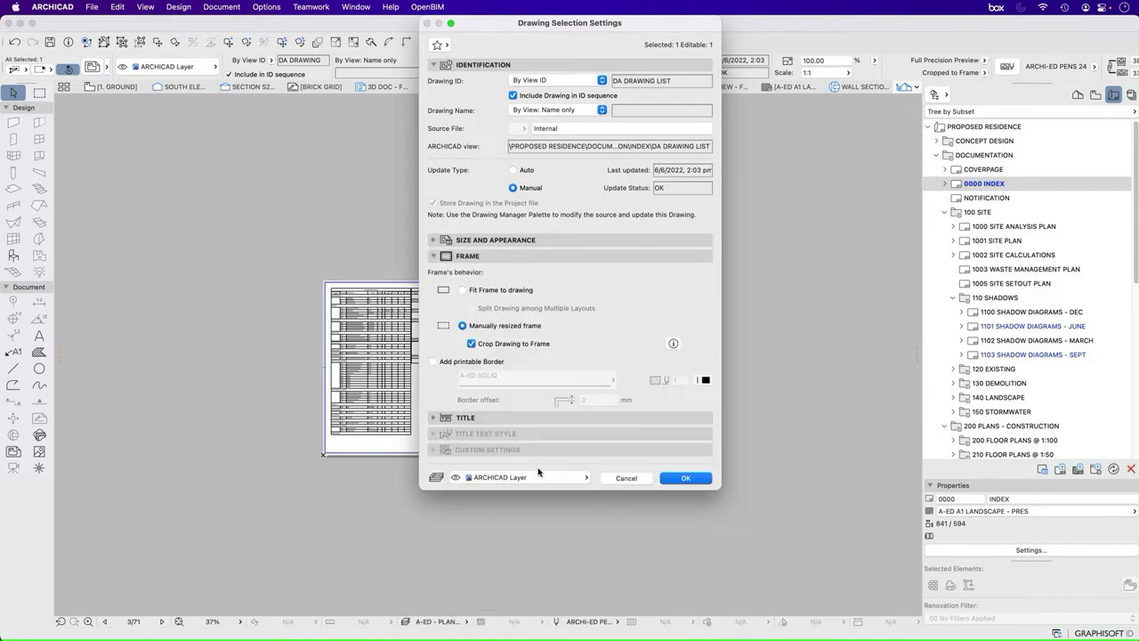
{"action": "left_click", "coordinate": [496, 293]}
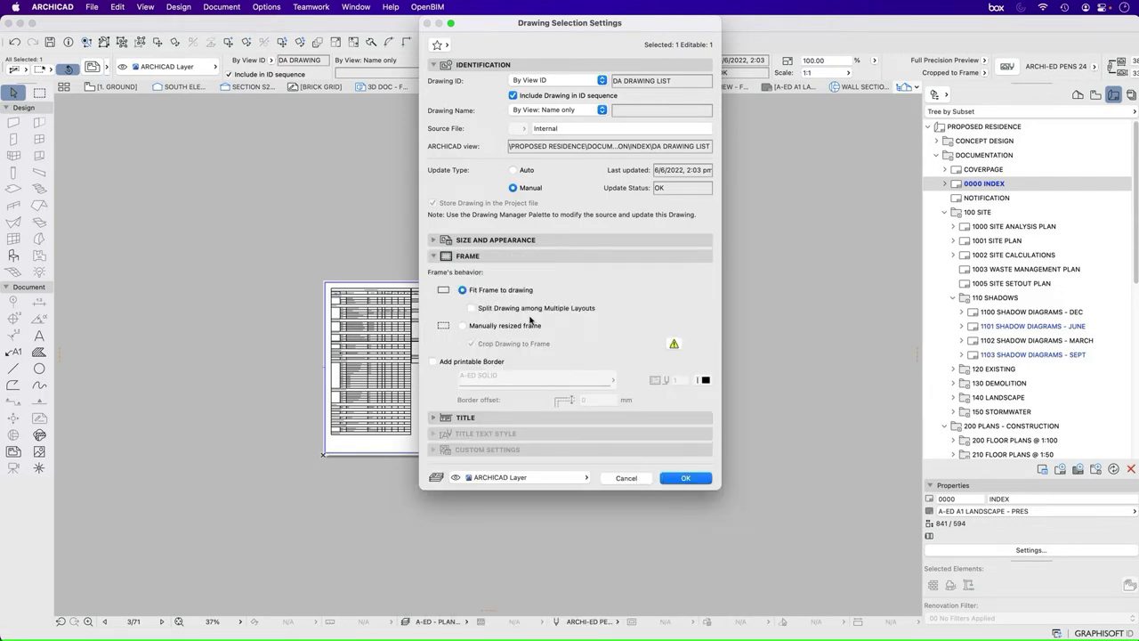
{"action": "left_click", "coordinate": [510, 309]}
{"action": "left_click", "coordinate": [685, 478]}
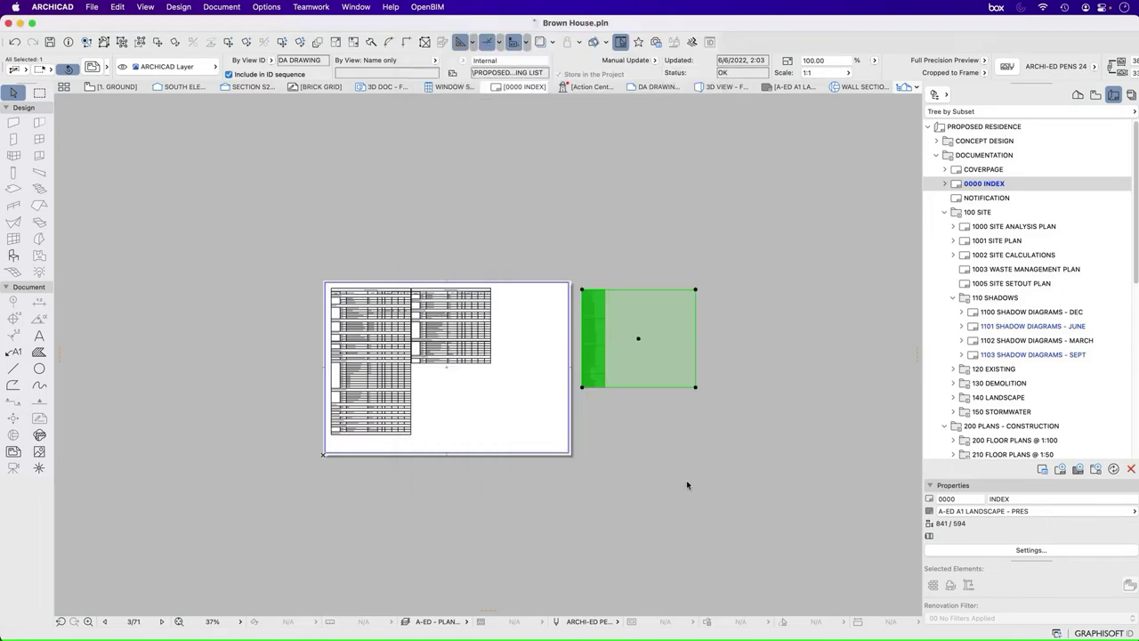
{"action": "scroll", "coordinate": [606, 380], "scroll_direction": "up", "scroll_amount": 10}
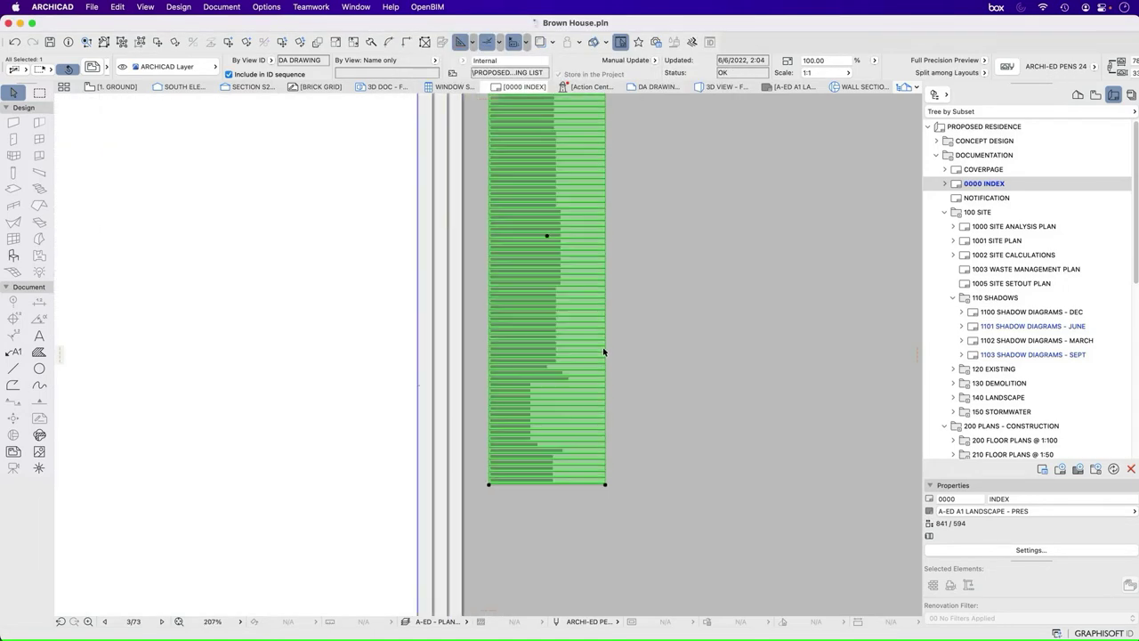
{"action": "scroll", "coordinate": [557, 338], "scroll_direction": "down", "scroll_amount": 4}
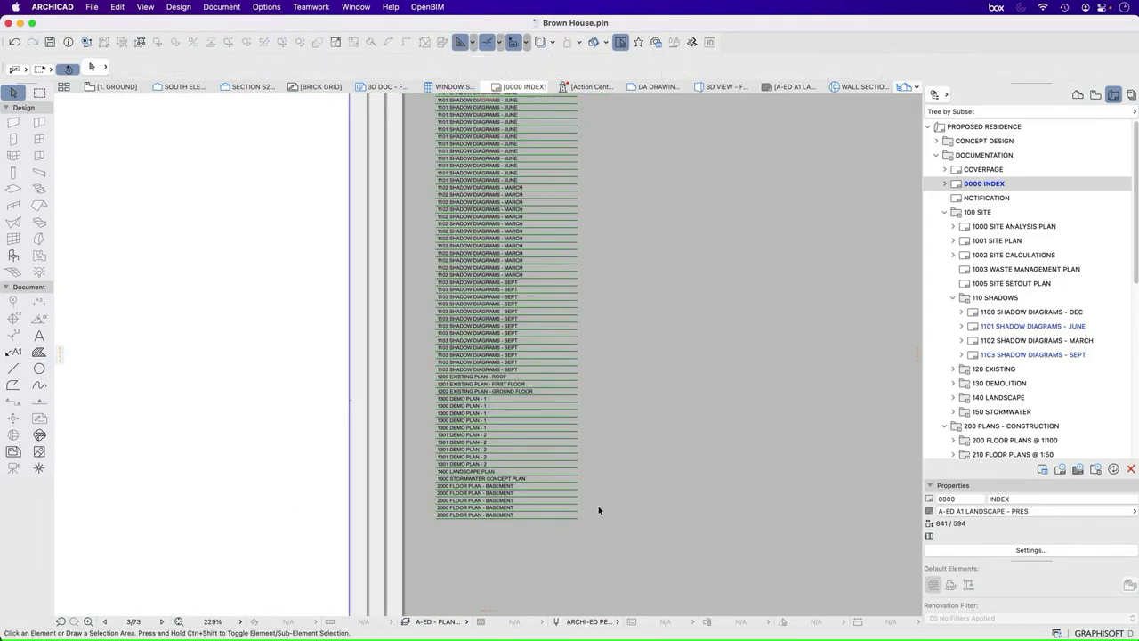
{"action": "scroll", "coordinate": [598, 505], "scroll_direction": "down", "scroll_amount": 6}
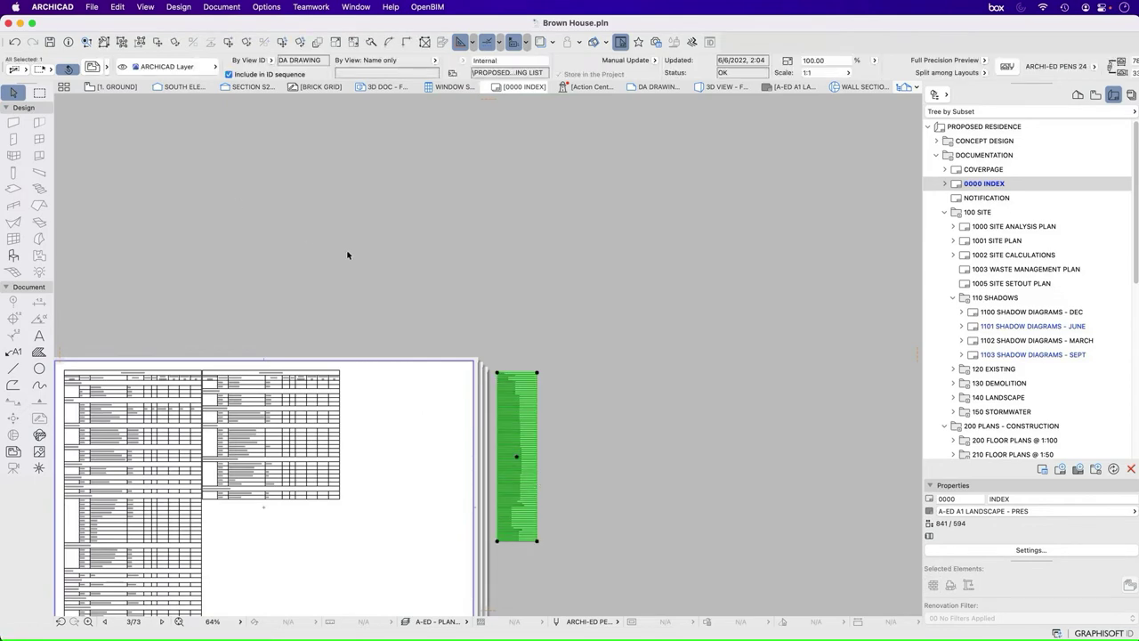
{"action": "scroll", "coordinate": [527, 200], "scroll_direction": "down", "scroll_amount": 3}
- Delete the old index table and move the drawing list to the sheet's left side
{"action": "left_click", "coordinate": [438, 378]}
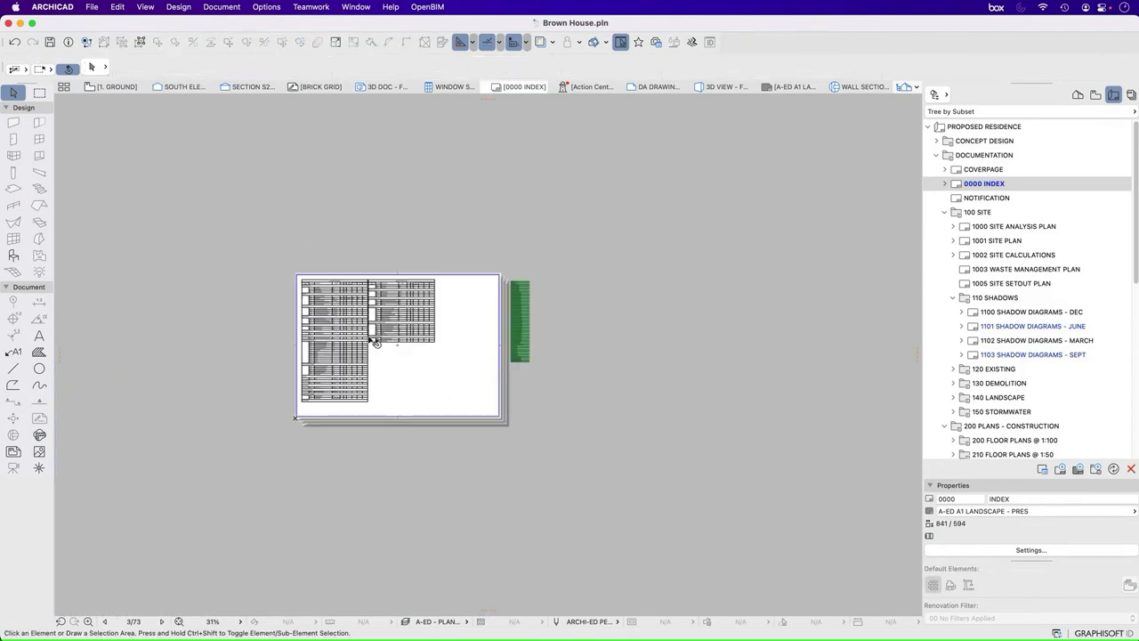
{"action": "left_click", "coordinate": [436, 365]}
{"action": "key", "text": "Delete"}
{"action": "left_click_drag", "start_coordinate": [516, 311], "coordinate": [332, 330]}
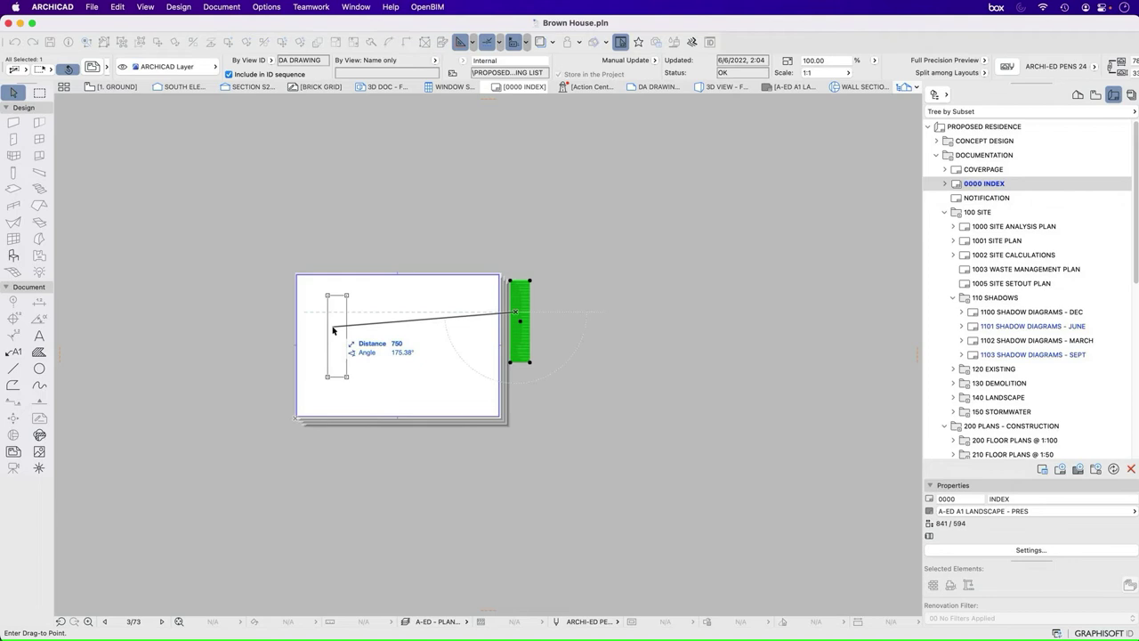
{"action": "left_click", "coordinate": [332, 330]}
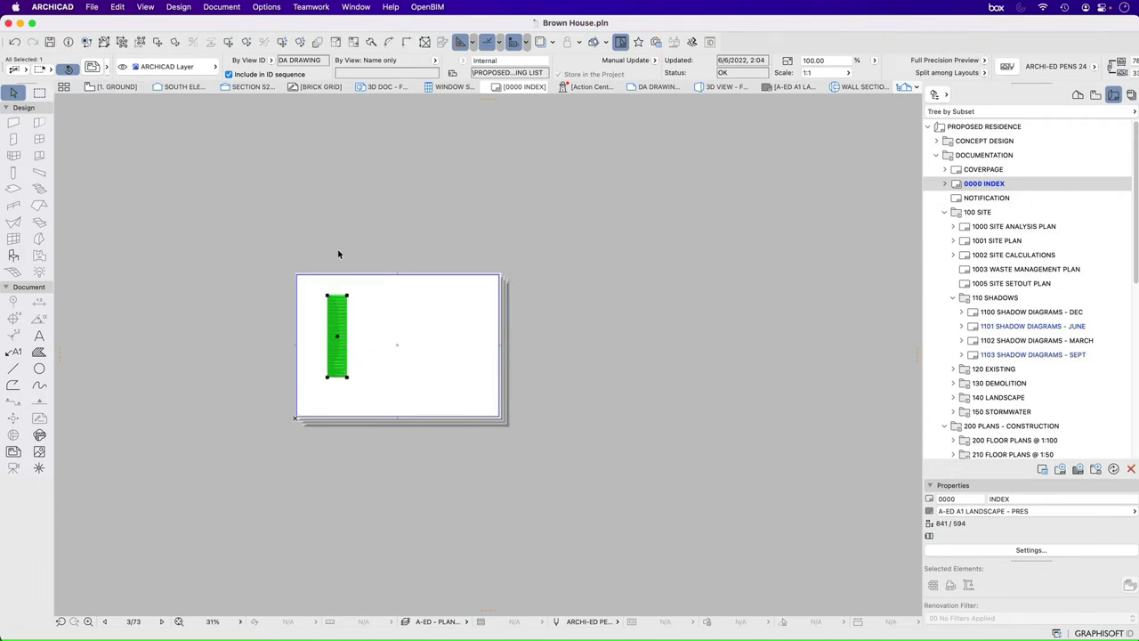
- Try 1:10 and 10:1 scales on the drawing list before leaving the scale choices
{"action": "left_click", "coordinate": [472, 217]}
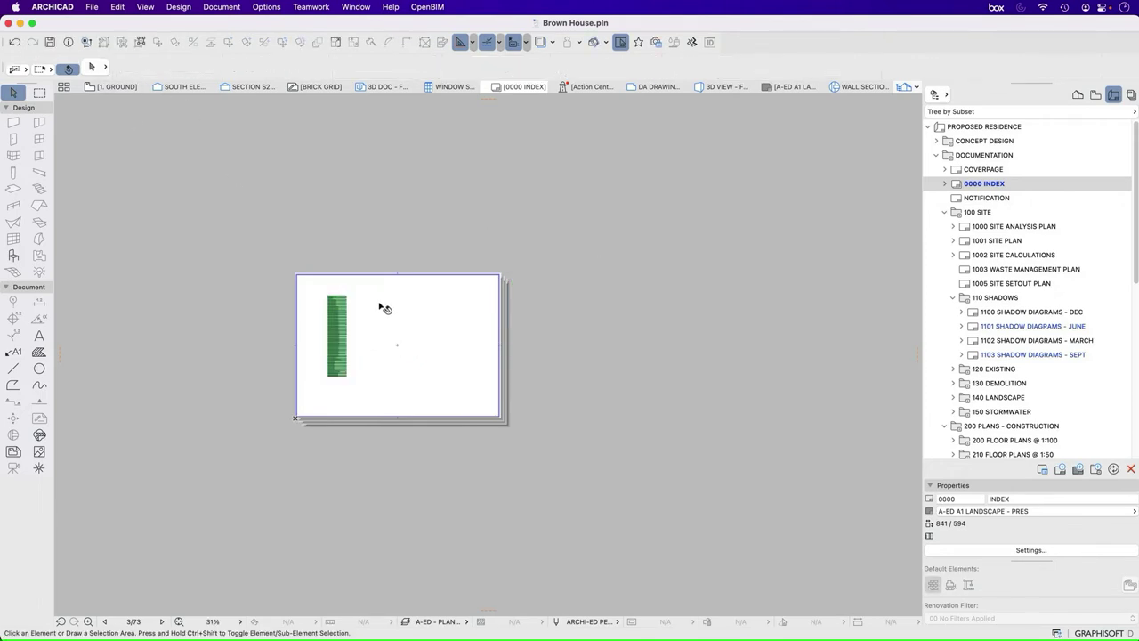
{"action": "left_click", "coordinate": [347, 298]}
{"action": "left_click", "coordinate": [826, 75]}
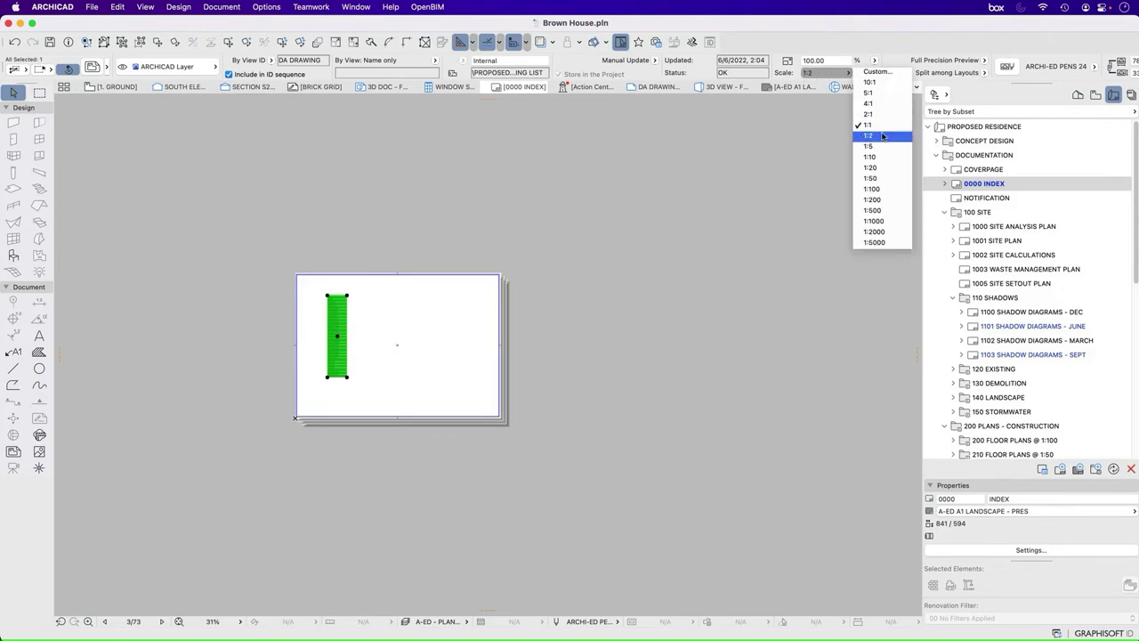
{"action": "left_click", "coordinate": [879, 158]}
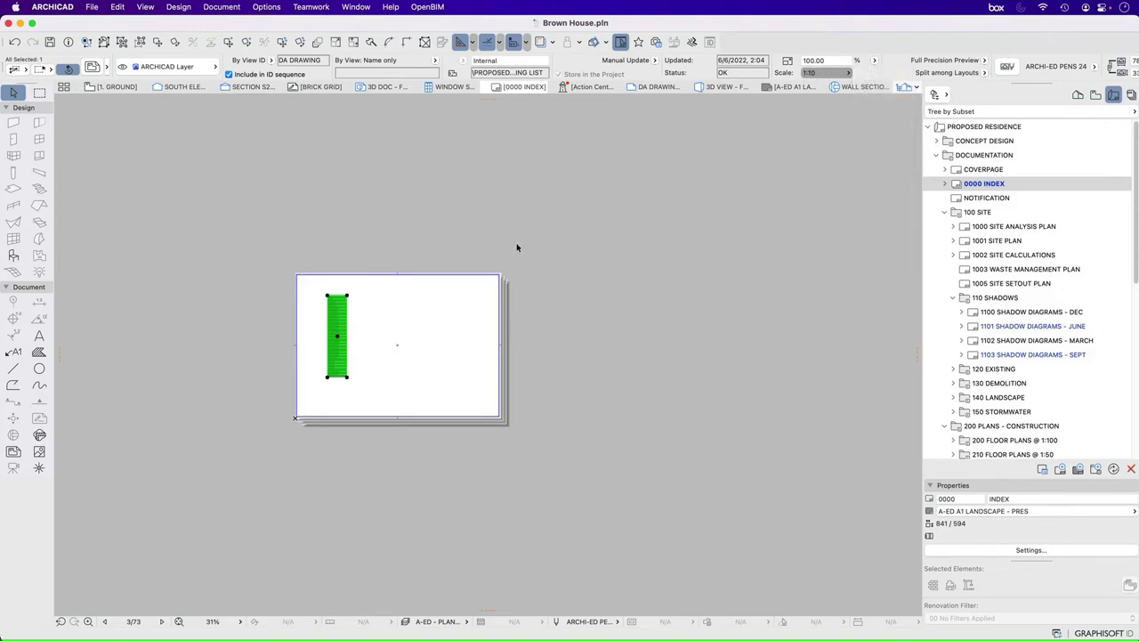
{"action": "left_click", "coordinate": [838, 74]}
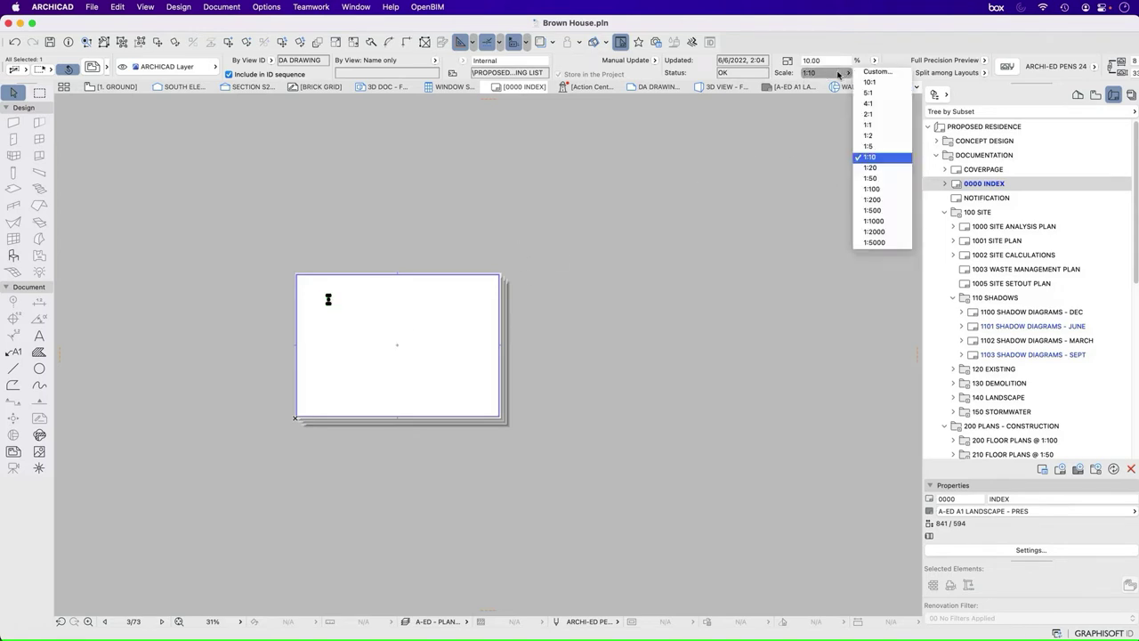
{"action": "left_click", "coordinate": [868, 81]}
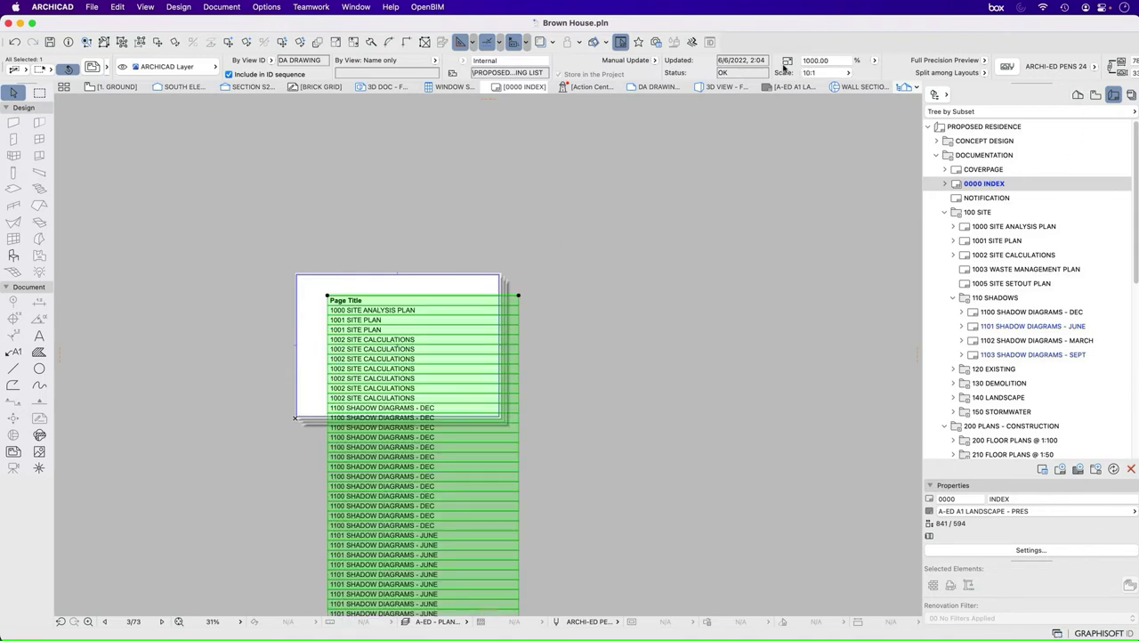
{"action": "left_click", "coordinate": [818, 74]}
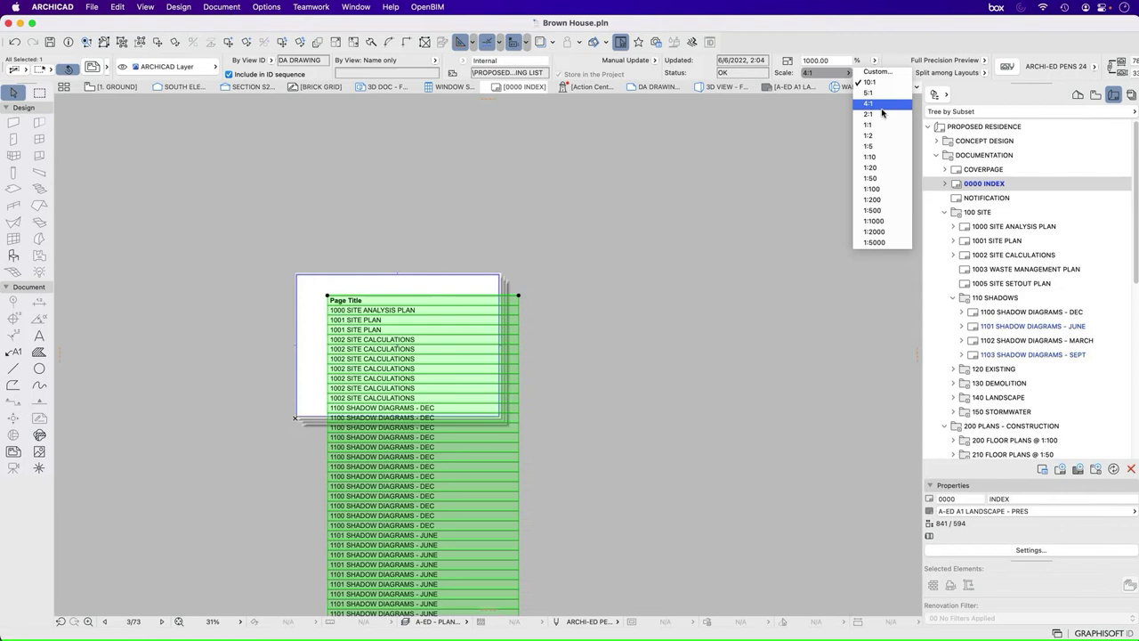
{"action": "left_click", "coordinate": [664, 165]}
- Set the drawing list's magnification to 100% in its settings
{"action": "left_click", "coordinate": [92, 70]}
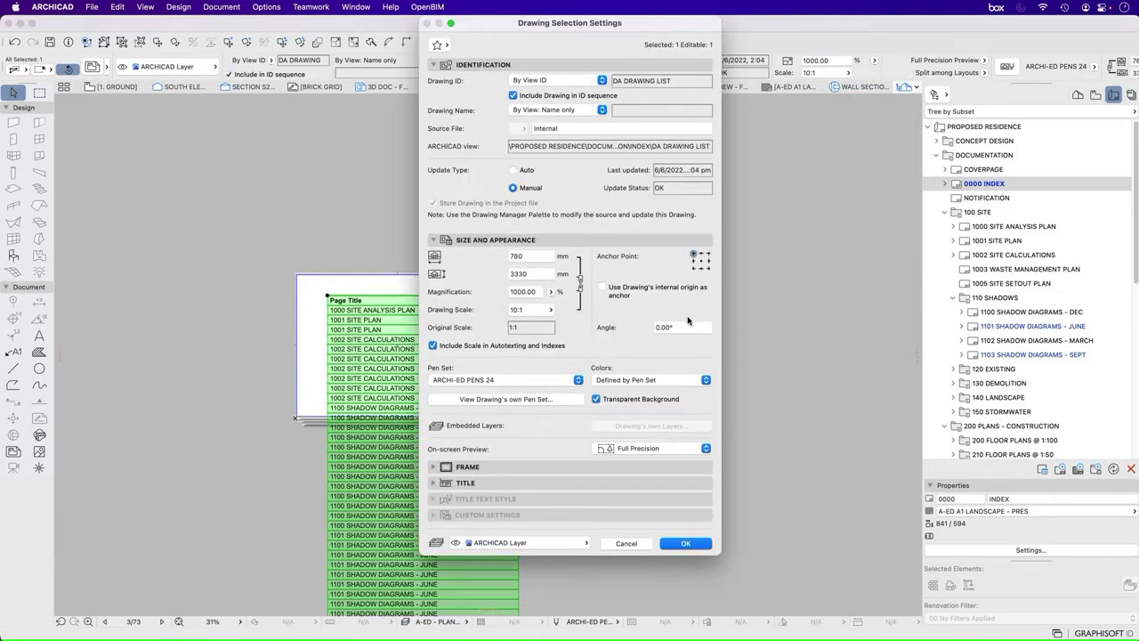
{"action": "left_click", "coordinate": [541, 292]}
{"action": "type", "text": "100"}
{"action": "key", "text": "Return"}
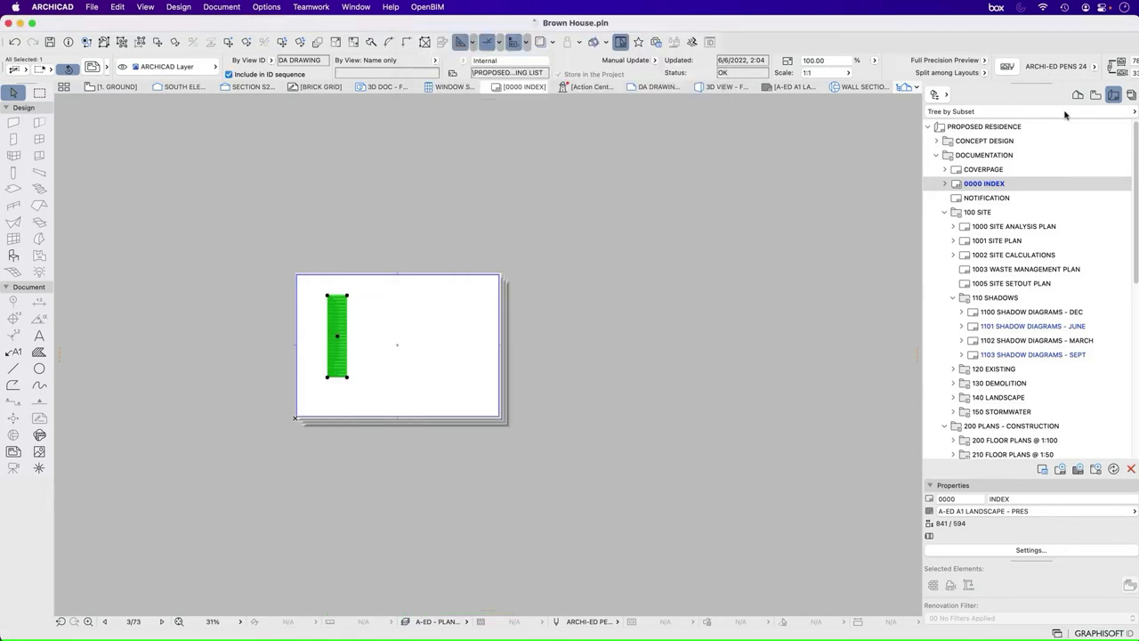
- Check the DA DRAWING LIST view settings without changes, then open that view from the View Map
{"action": "left_click", "coordinate": [1090, 97]}
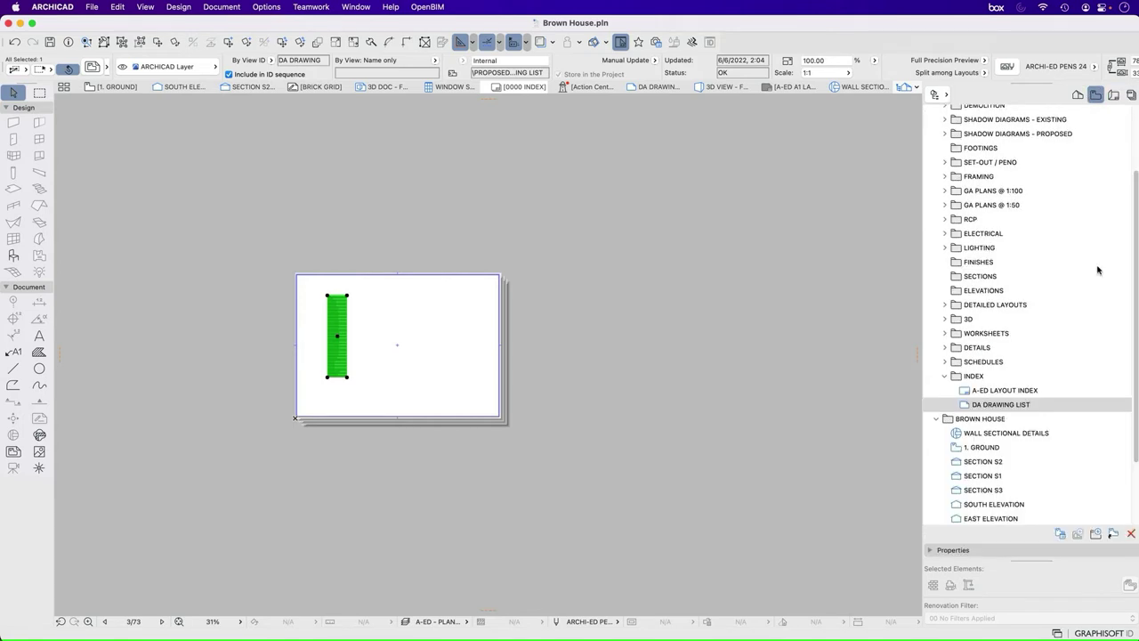
{"action": "right_click", "coordinate": [1022, 403]}
{"action": "left_click", "coordinate": [1041, 545]}
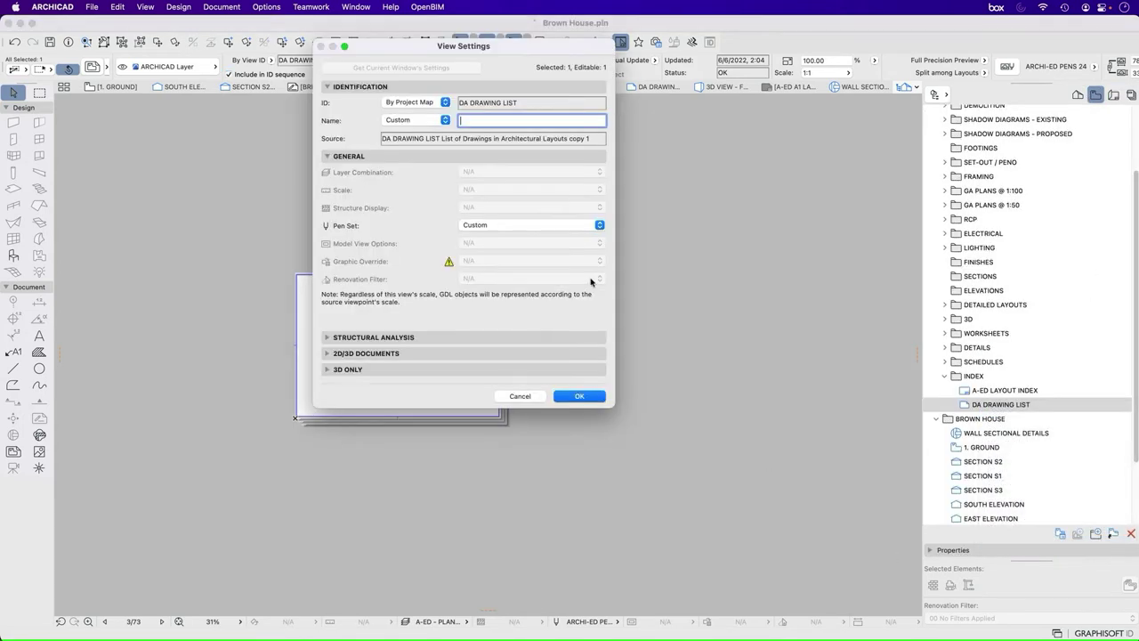
{"action": "key", "text": "Escape"}
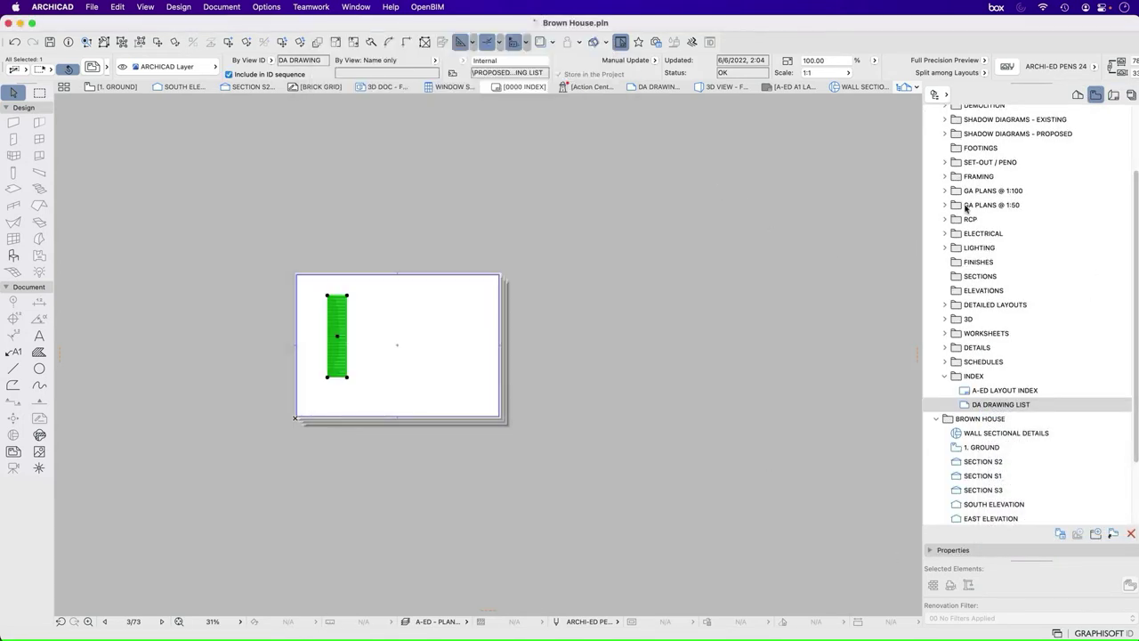
{"action": "left_click", "coordinate": [1002, 391]}
{"action": "right_click", "coordinate": [998, 405]}
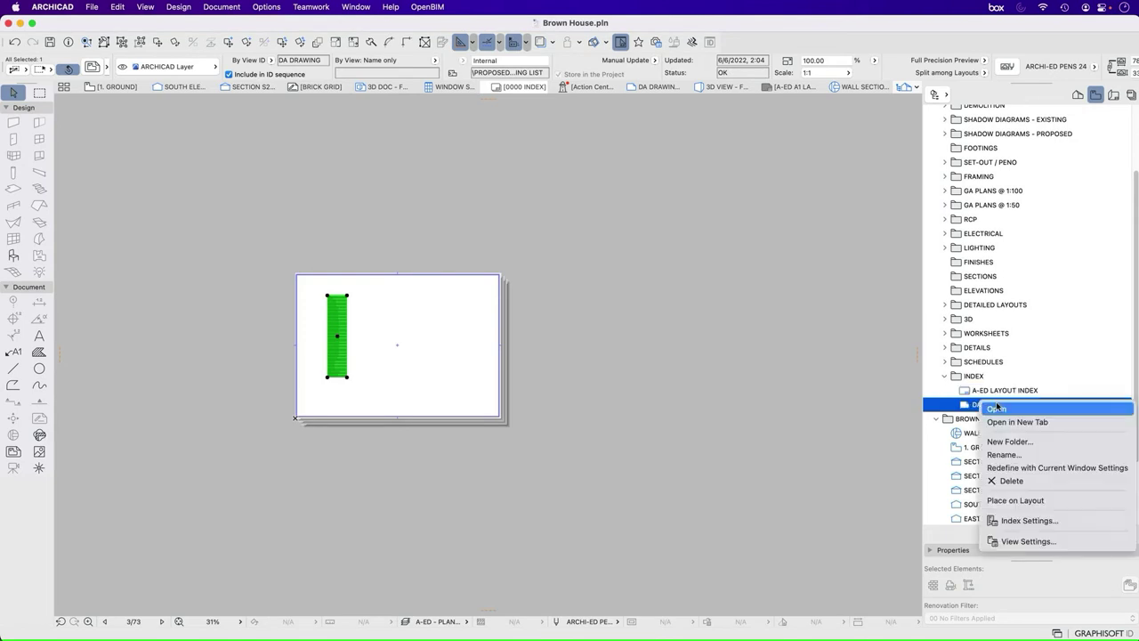
{"action": "left_click", "coordinate": [1045, 541]}
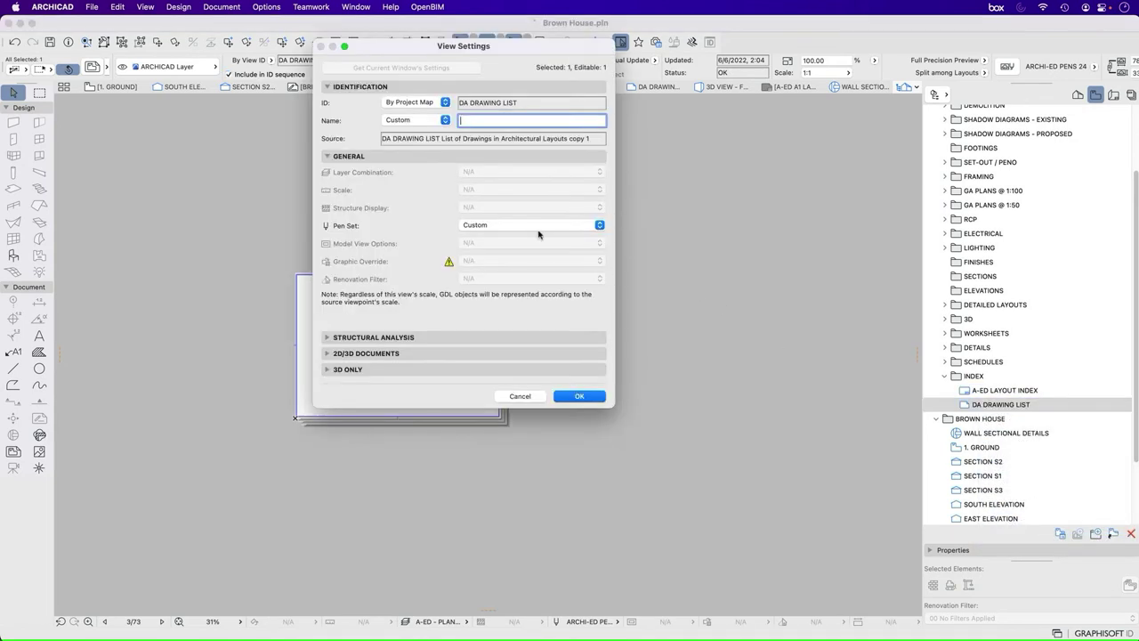
{"action": "key", "text": "Escape"}
{"action": "left_click", "coordinate": [1001, 405]}
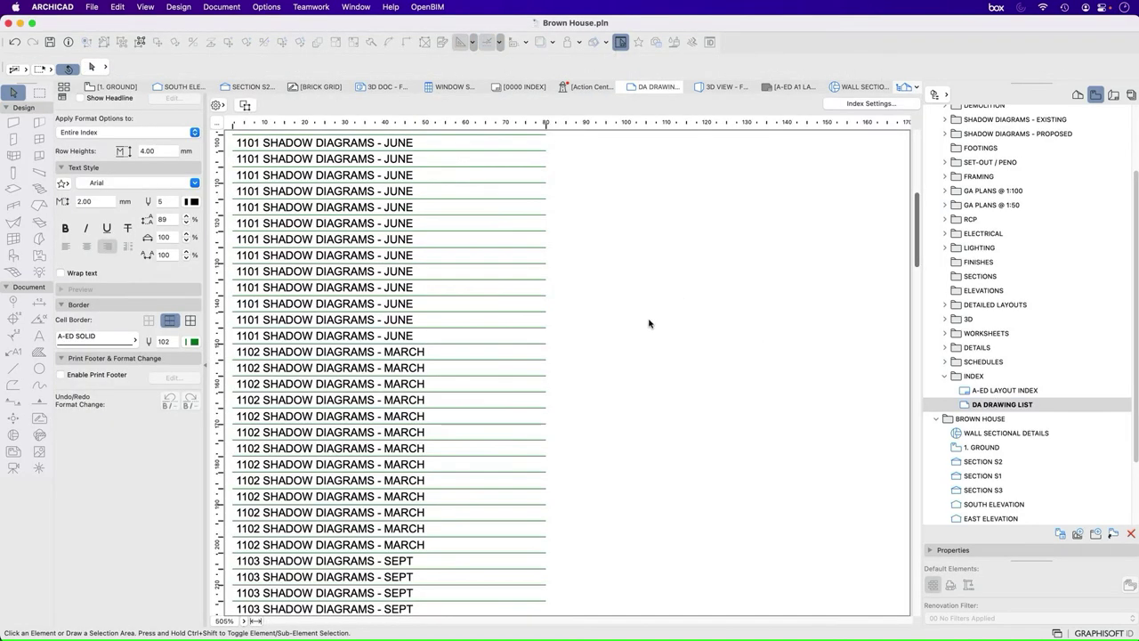
- Give the drawing rows a 3.00 text height and a 5.00 row height
{"action": "left_click", "coordinate": [238, 230]}
{"action": "double_click", "coordinate": [89, 202]}
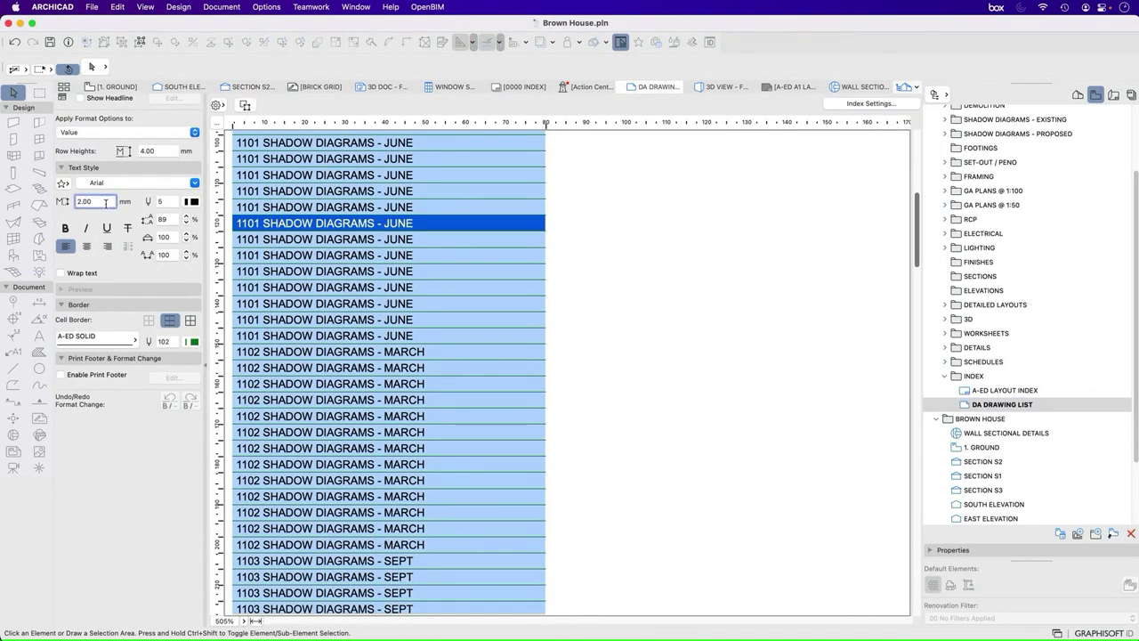
{"action": "type", "text": "3"}
{"action": "key", "text": "Return"}
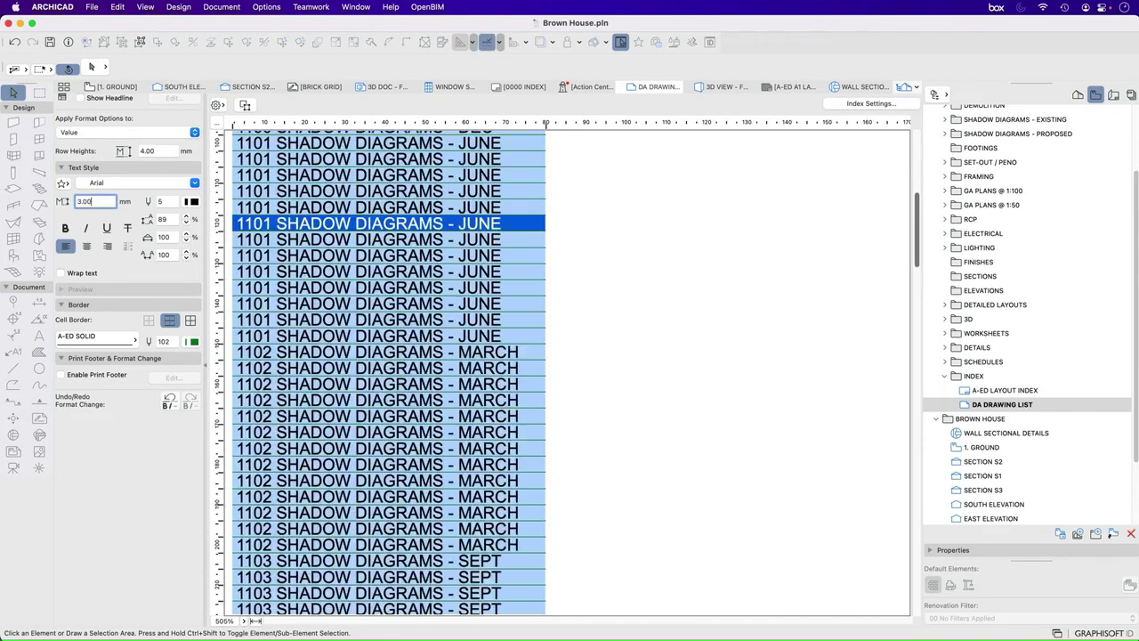
{"action": "left_click", "coordinate": [165, 150]}
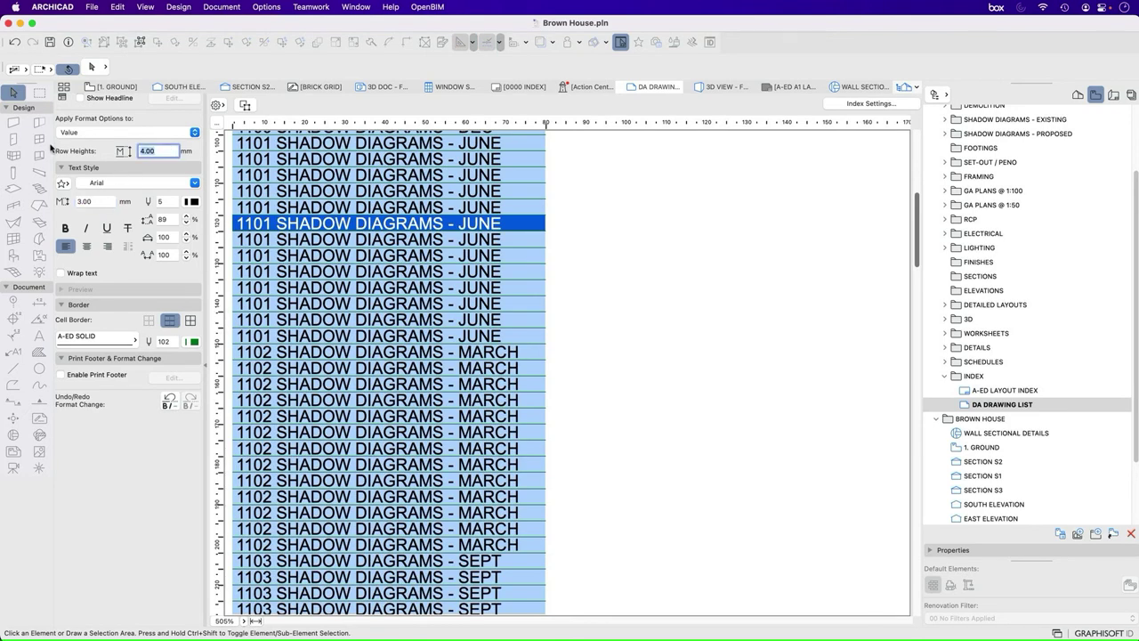
{"action": "type", "text": "5"}
{"action": "key", "text": "Return"}
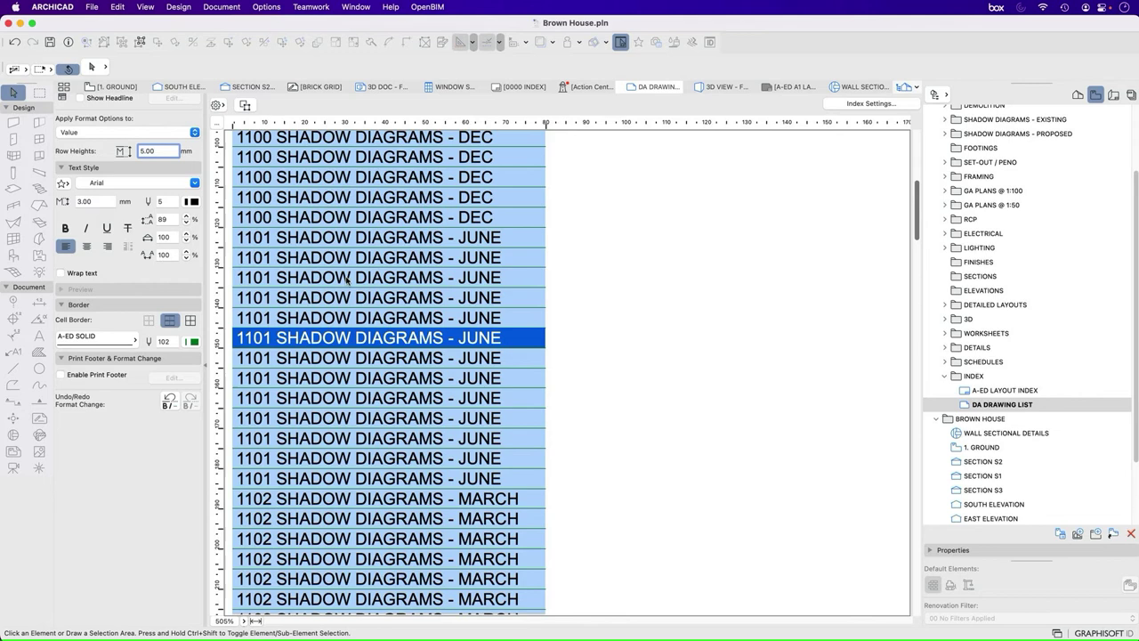
{"action": "scroll", "coordinate": [689, 328], "scroll_direction": "up", "scroll_amount": 5}
{"action": "left_click", "coordinate": [682, 335]}
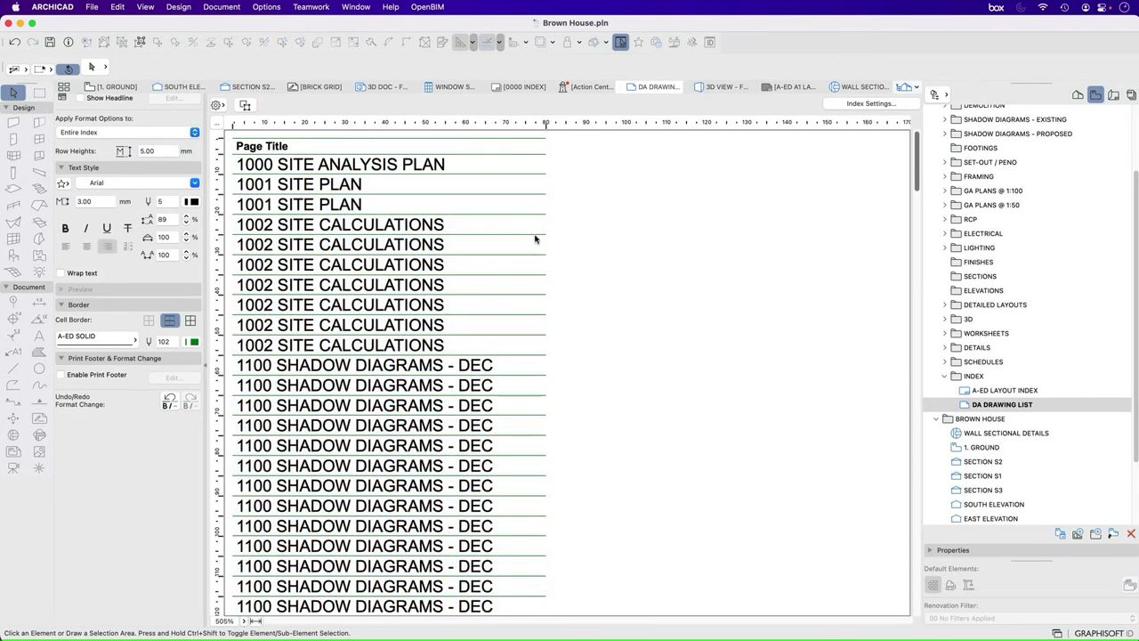
- Set the Page Title header row height to 8.00 and its text size to 6.00
{"action": "left_click", "coordinate": [305, 145]}
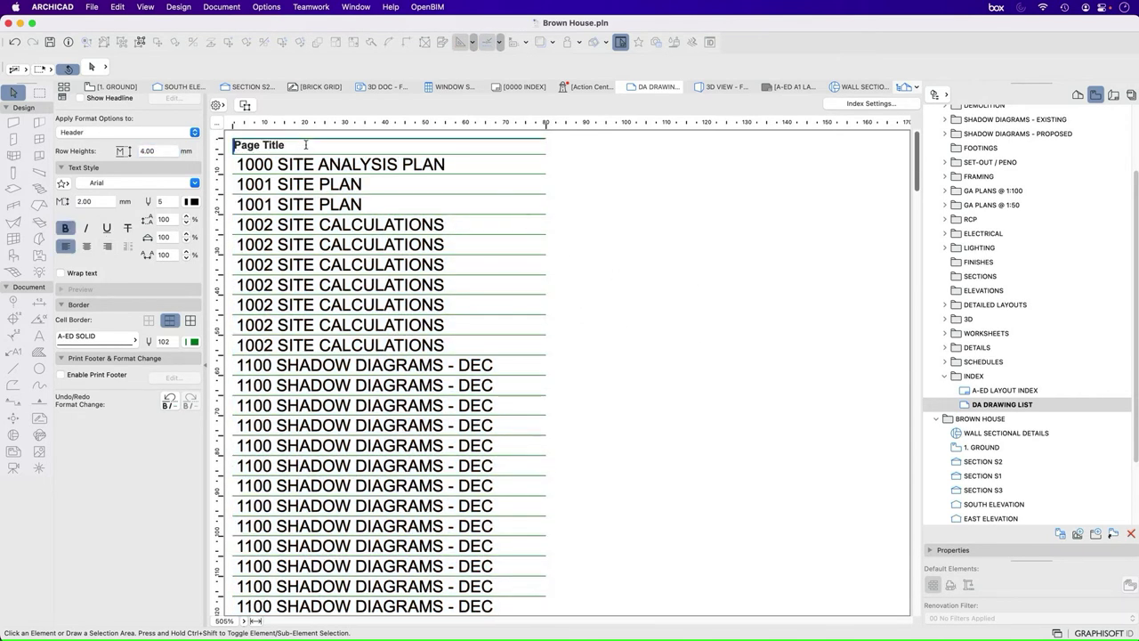
{"action": "double_click", "coordinate": [169, 151]}
{"action": "type", "text": "8"}
{"action": "key", "text": "Return"}
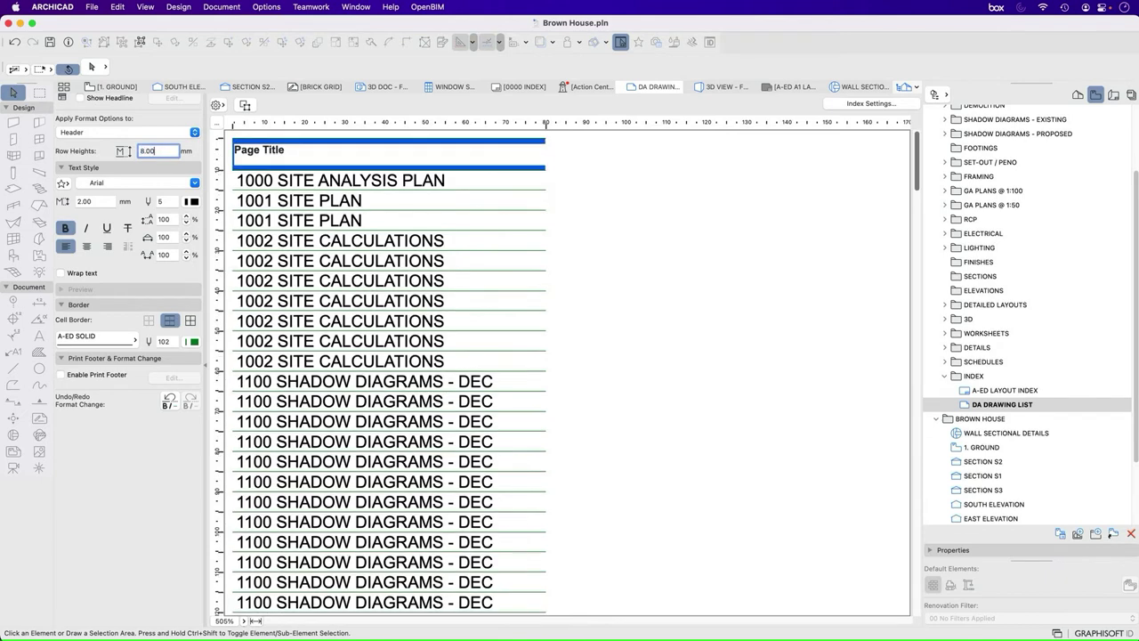
{"action": "left_click", "coordinate": [301, 141]}
{"action": "left_click", "coordinate": [303, 153]}
{"action": "double_click", "coordinate": [85, 201]}
{"action": "type", "text": "6"}
{"action": "key", "text": "Return"}
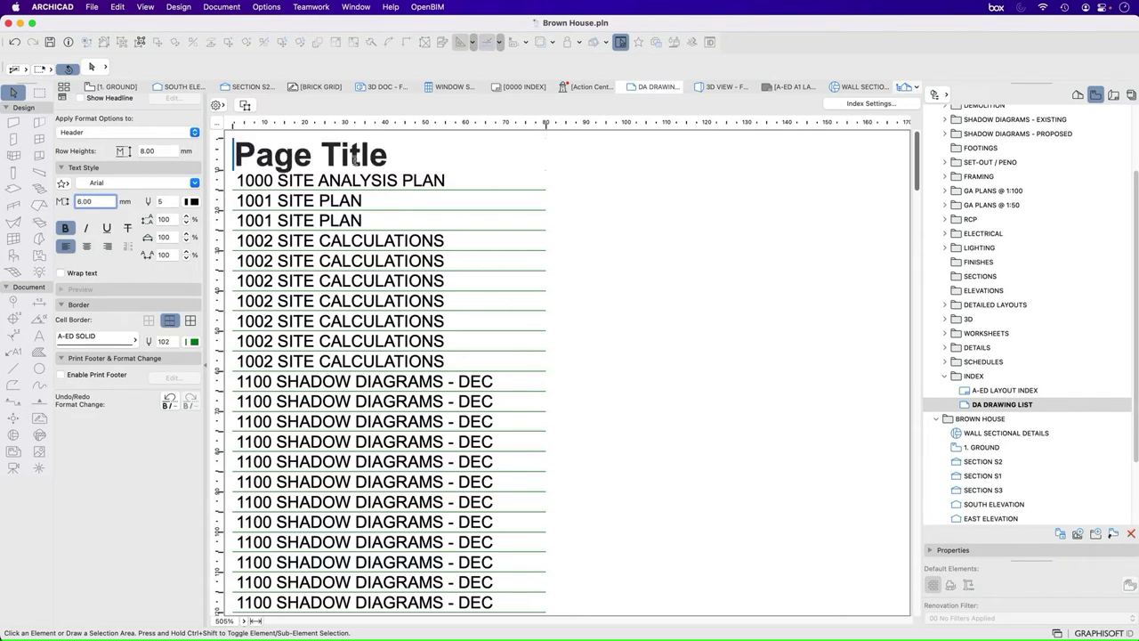
- Replace the header text Page Title with DRAWINGS
{"action": "left_click_drag", "start_coordinate": [418, 153], "coordinate": [171, 133]}
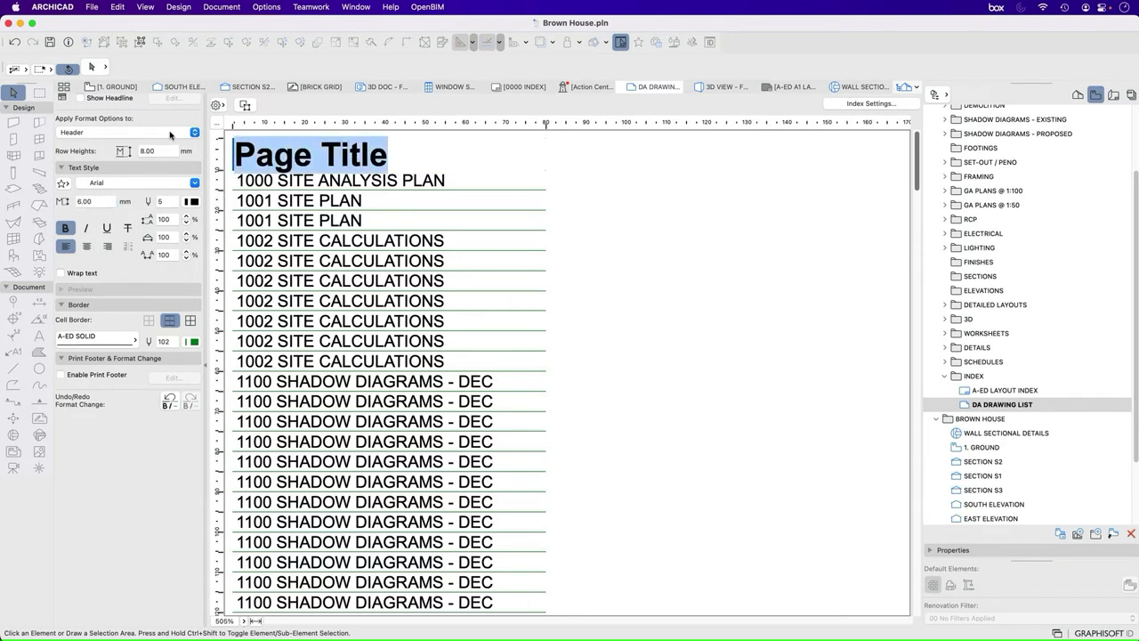
{"action": "type", "text": "LAYO"}
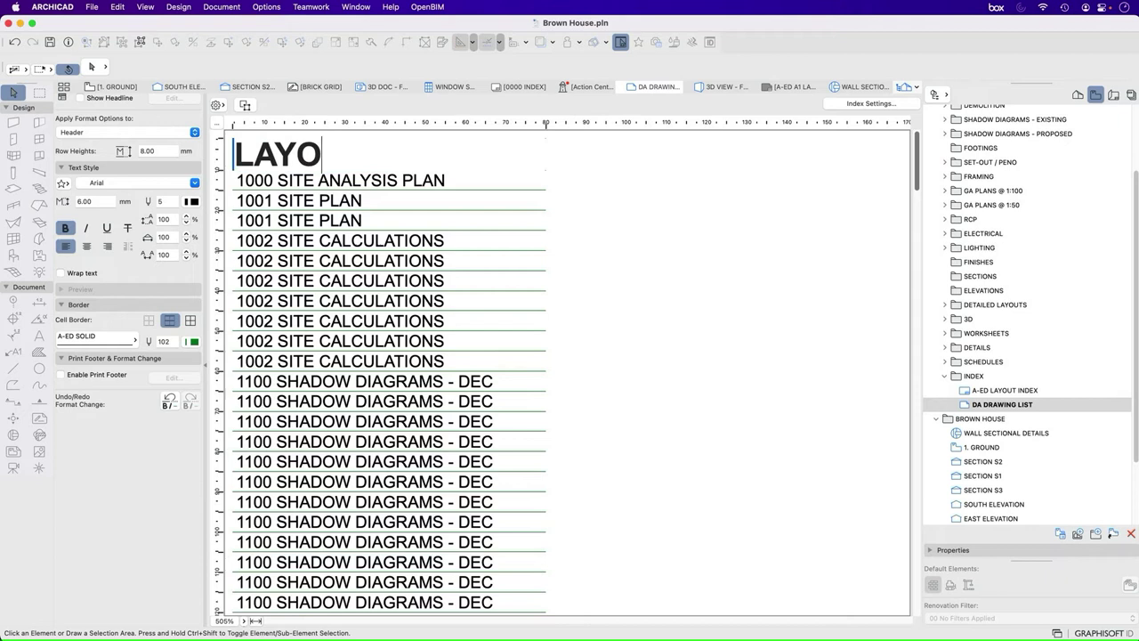
{"action": "key", "text": "BackSpace"}
{"action": "key", "text": "BackSpace"}
{"action": "key", "text": "BackSpace"}
{"action": "key", "text": "BackSpace"}
{"action": "type", "text": "DRAWINGS"}
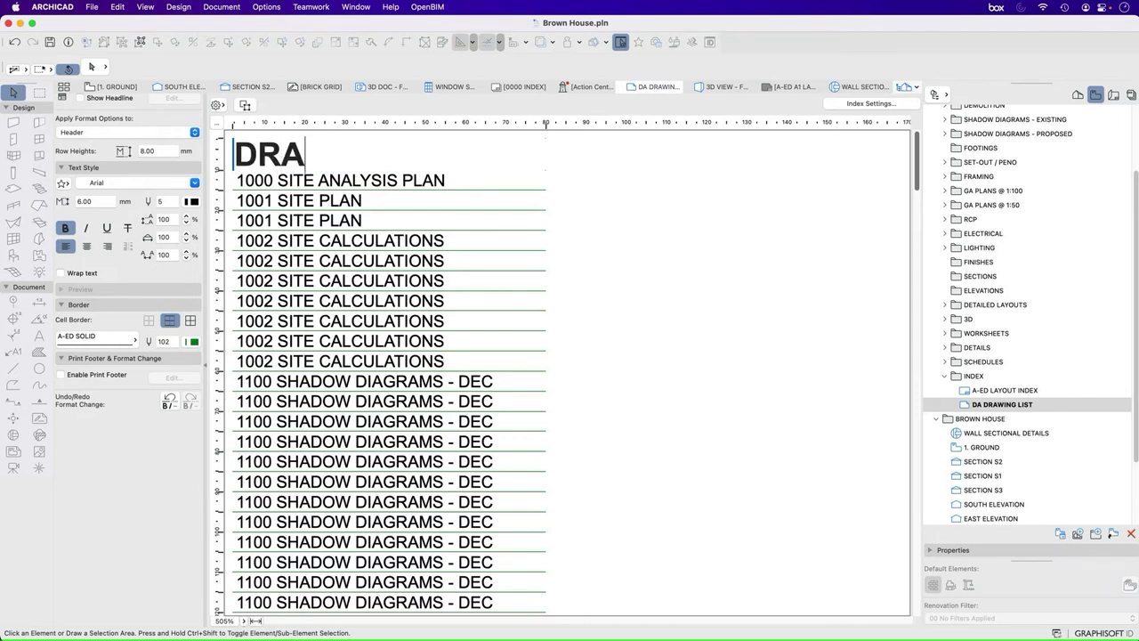
{"action": "left_click", "coordinate": [568, 263]}
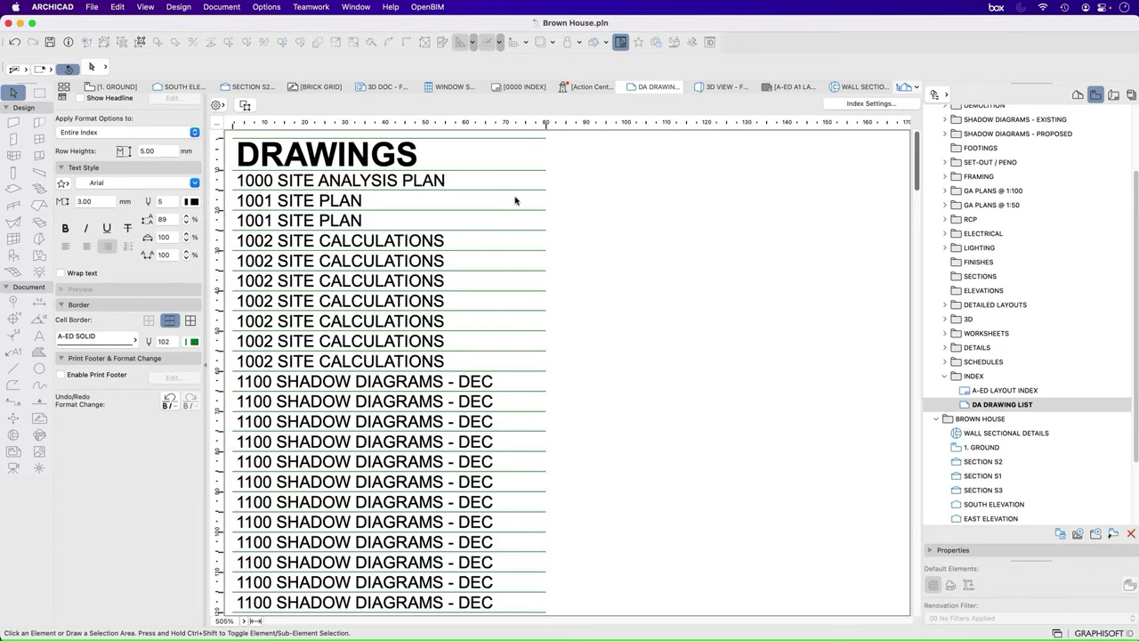
- On 0000 INDEX, set the placed drawing list's Update Type to Auto in Drawing Selection Settings
{"action": "left_click", "coordinate": [1113, 95]}
{"action": "double_click", "coordinate": [994, 184]}
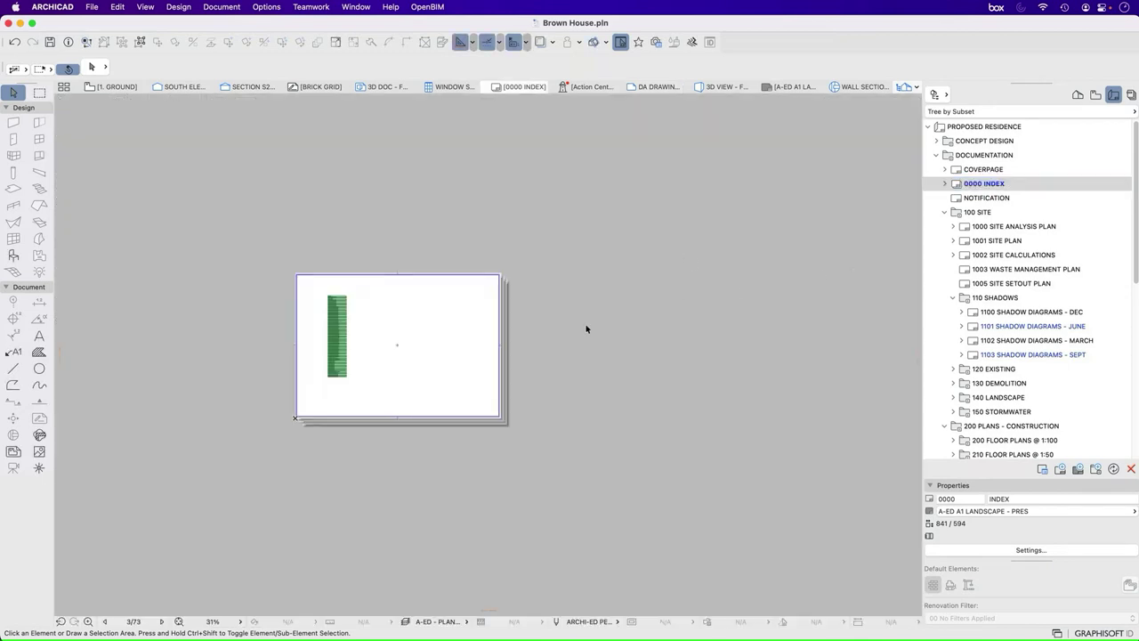
{"action": "left_click", "coordinate": [348, 327]}
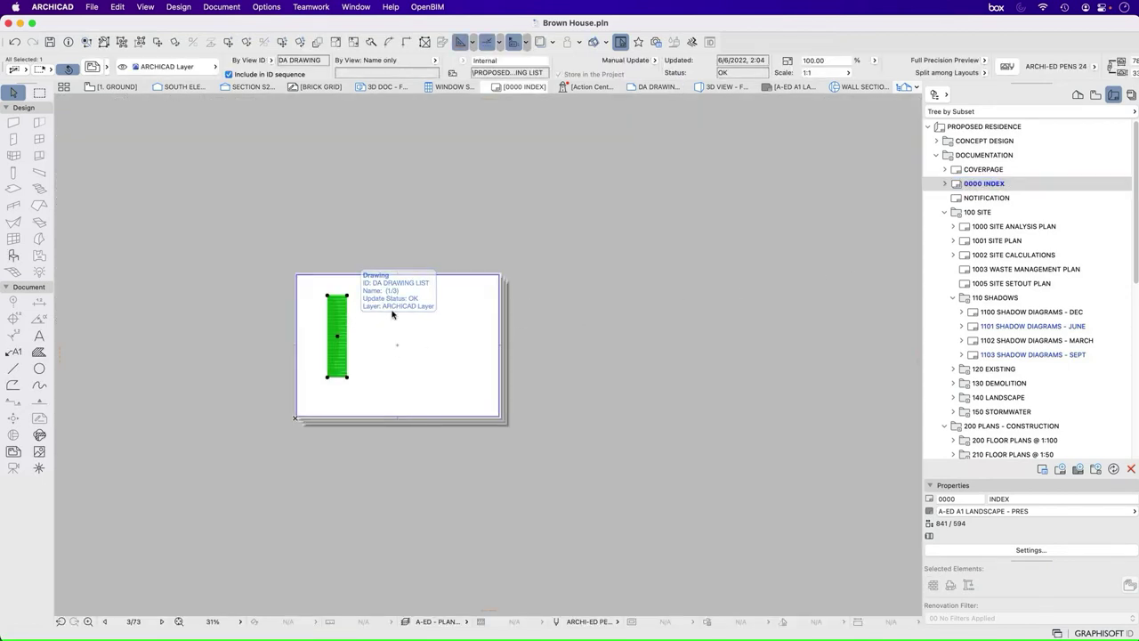
{"action": "right_click", "coordinate": [445, 315]}
{"action": "left_click", "coordinate": [446, 313]}
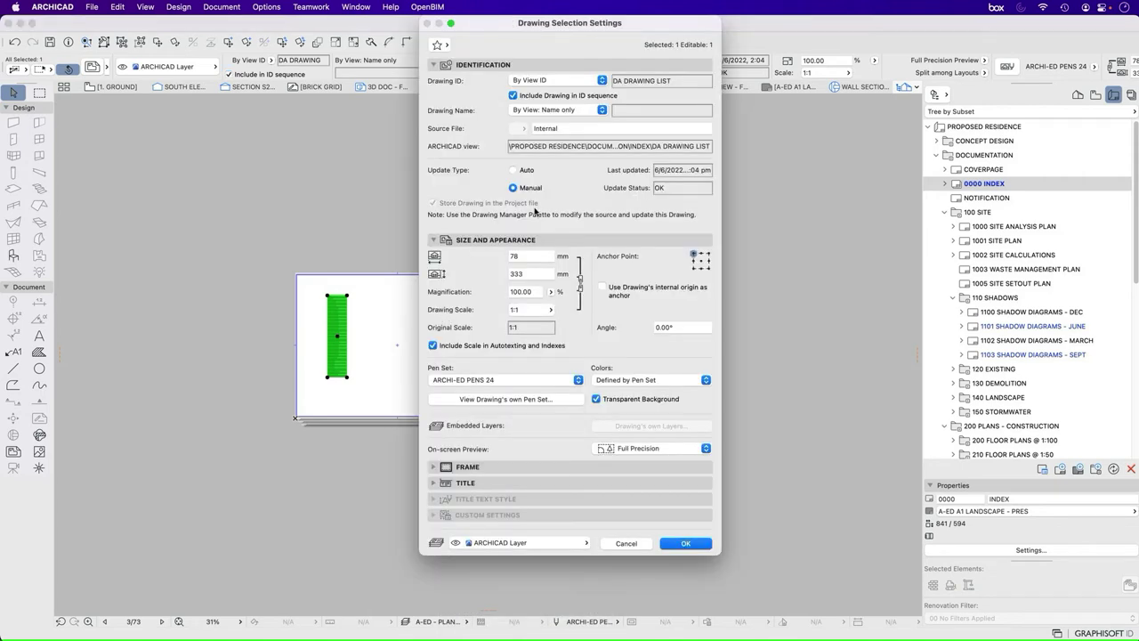
{"action": "left_click", "coordinate": [514, 170]}
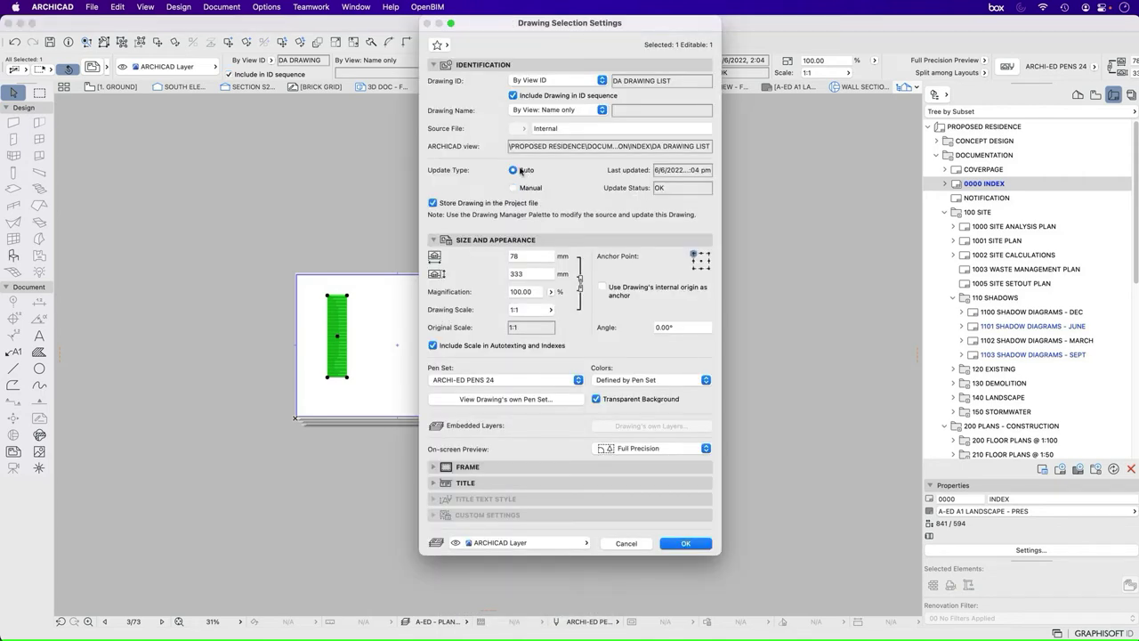
{"action": "left_click", "coordinate": [685, 543]}
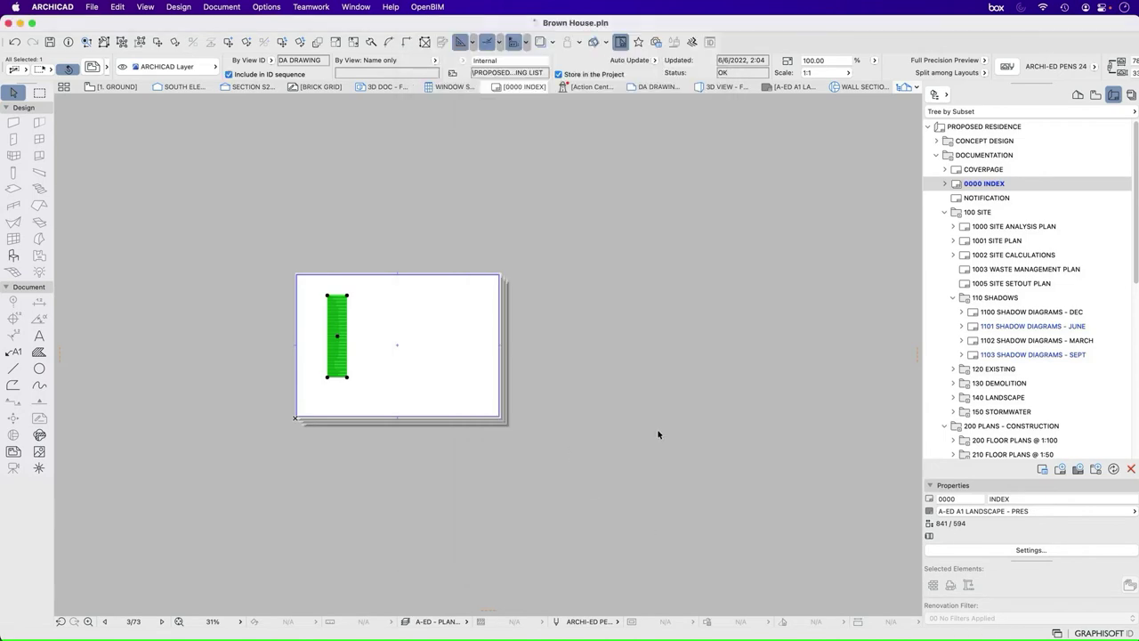
{"action": "left_click", "coordinate": [614, 391]}
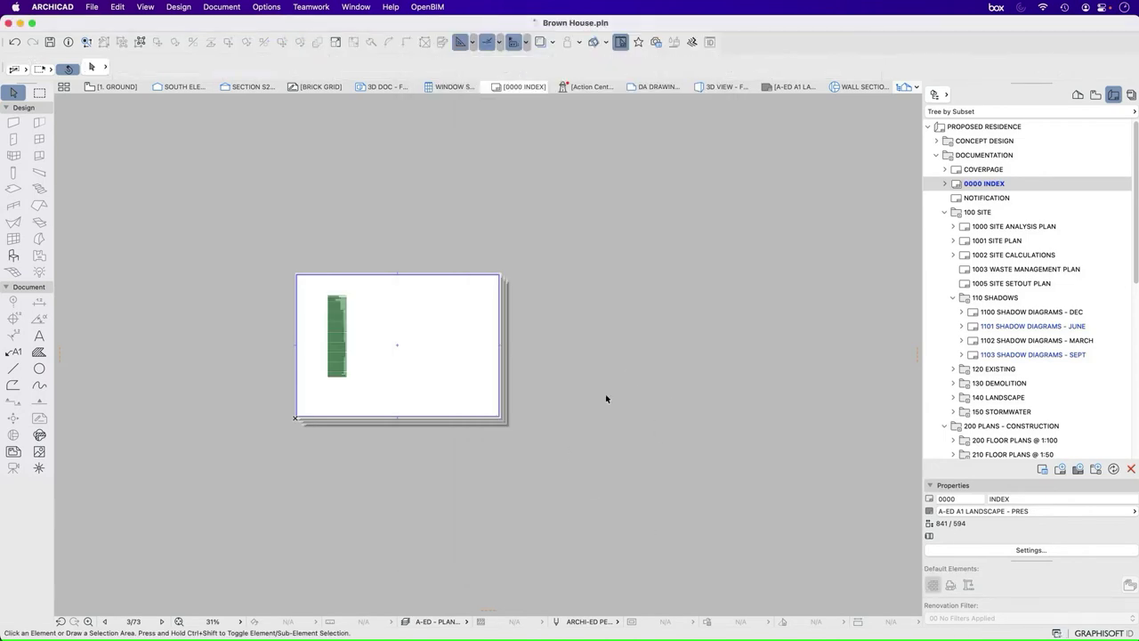
{"action": "scroll", "coordinate": [370, 336], "scroll_direction": "up", "scroll_amount": 10}
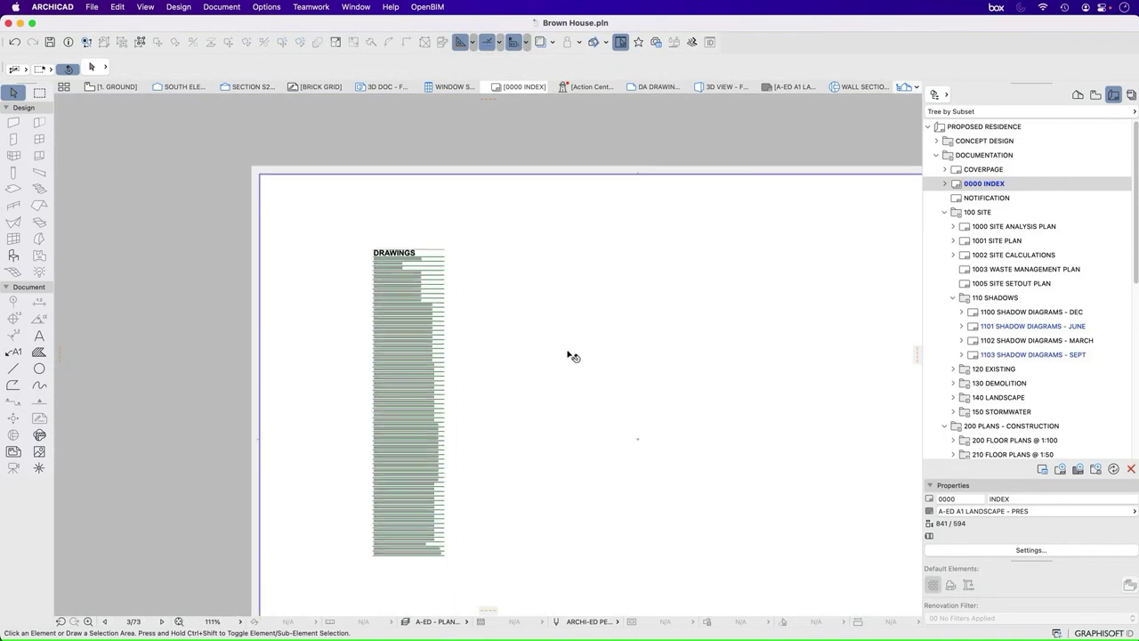
{"action": "scroll", "coordinate": [565, 352], "scroll_direction": "down", "scroll_amount": 4}
{"action": "left_click", "coordinate": [450, 376]}
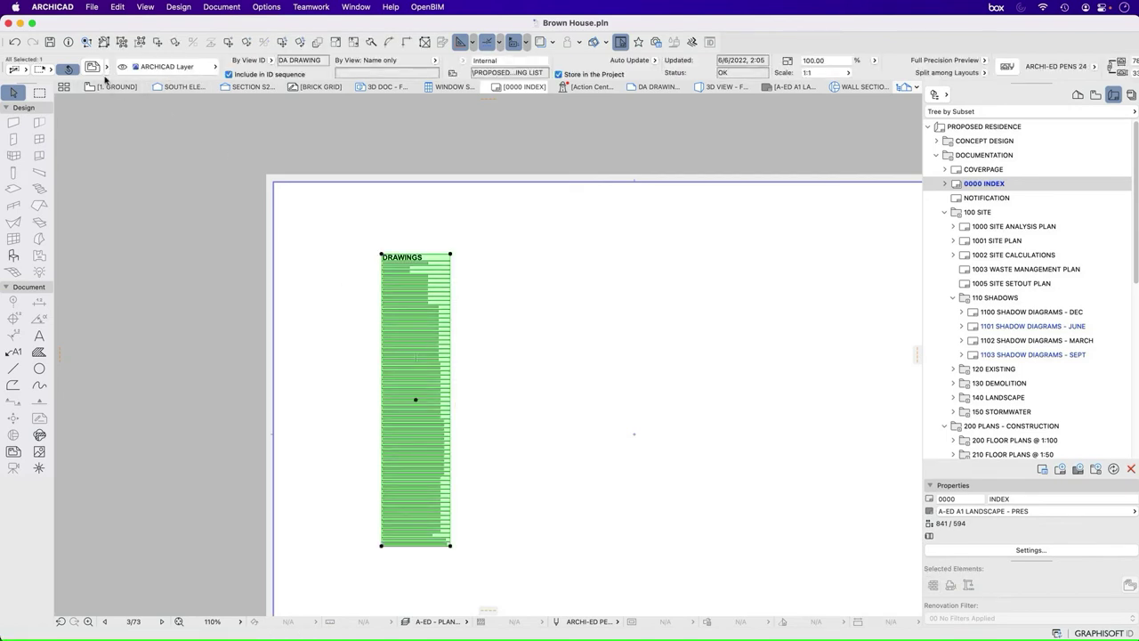
- Turn off Split Drawing among Multiple Layouts in the drawing's Frame settings and fit the layout in view
{"action": "key", "text": "super+t"}
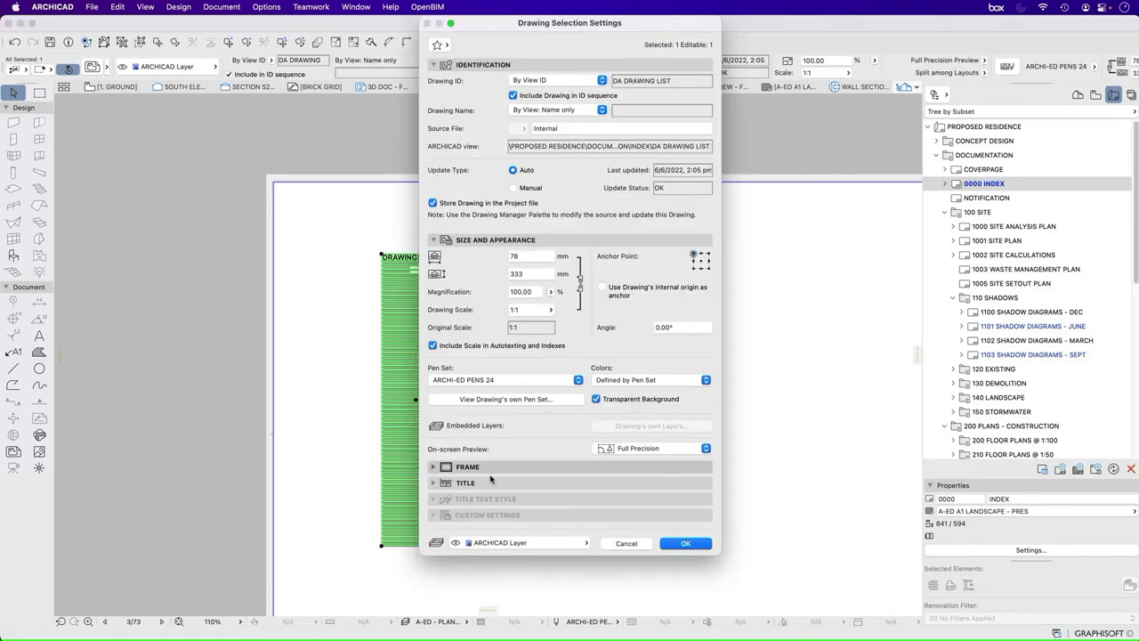
{"action": "left_click", "coordinate": [663, 466]}
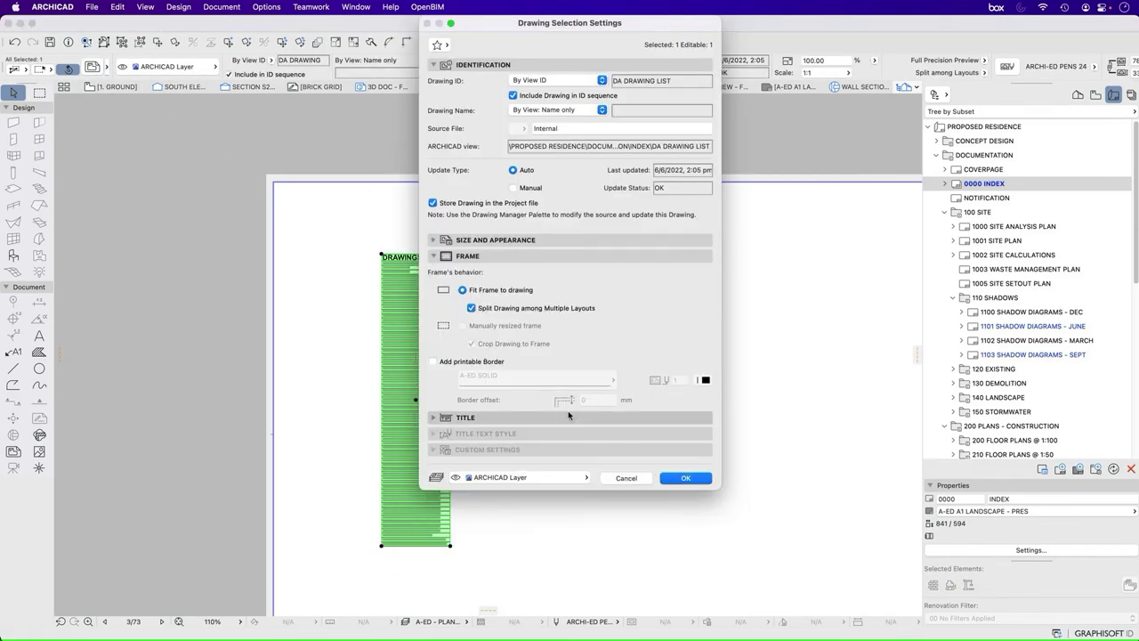
{"action": "left_click", "coordinate": [487, 309]}
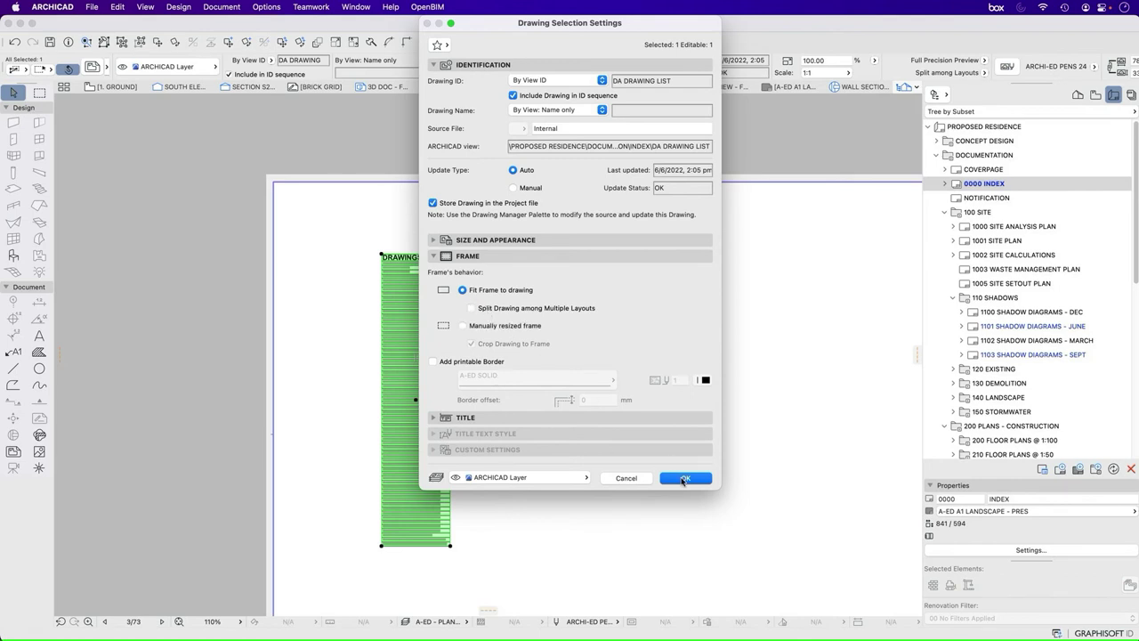
{"action": "left_click", "coordinate": [683, 479]}
{"action": "key", "text": "super+apostrophe"}
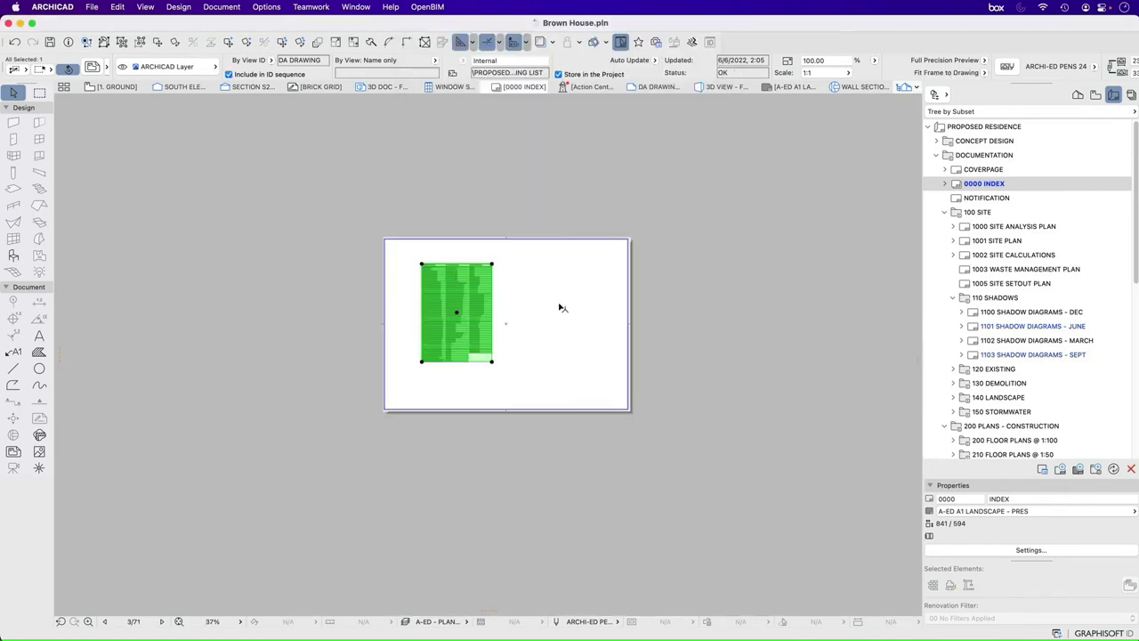
{"action": "key", "text": "Escape"}
{"action": "scroll", "coordinate": [476, 269], "scroll_direction": "up", "scroll_amount": 10}
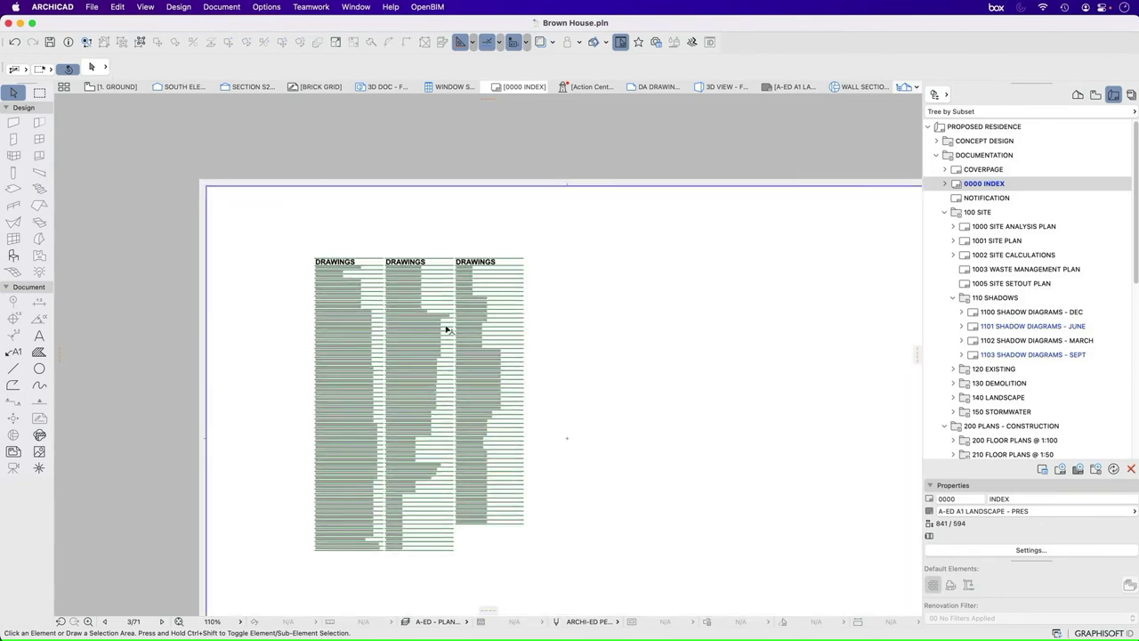
{"action": "scroll", "coordinate": [425, 298], "scroll_direction": "down", "scroll_amount": 5}
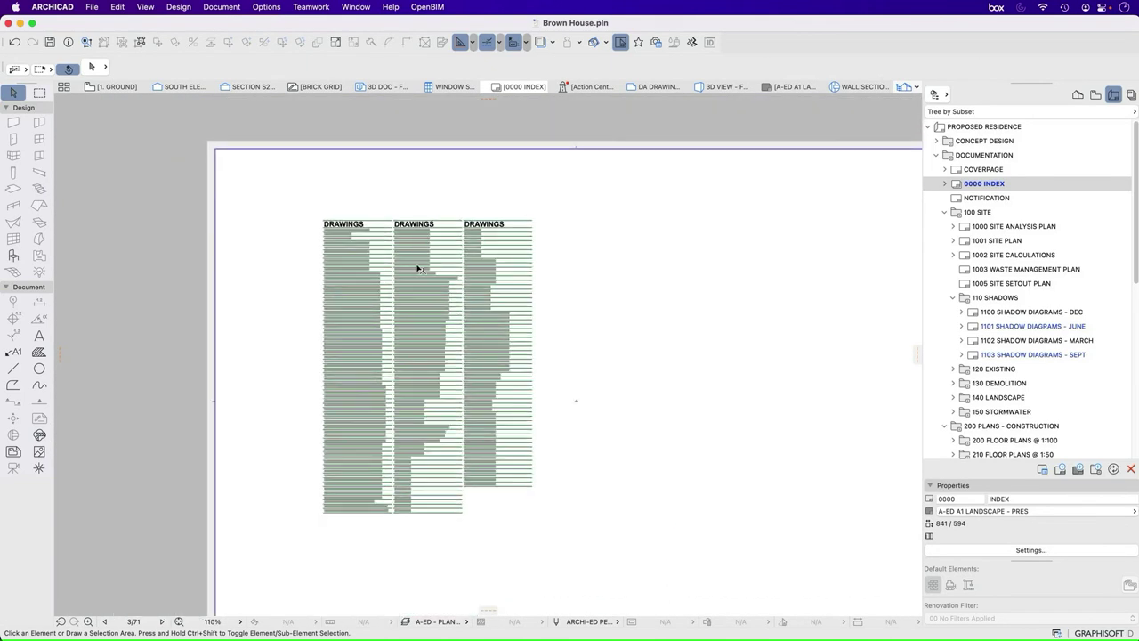
{"action": "left_click", "coordinate": [420, 264]}
- Set the index drawing's magnification to 200% and drag it to the layout's top-left corner
{"action": "left_click", "coordinate": [92, 69]}
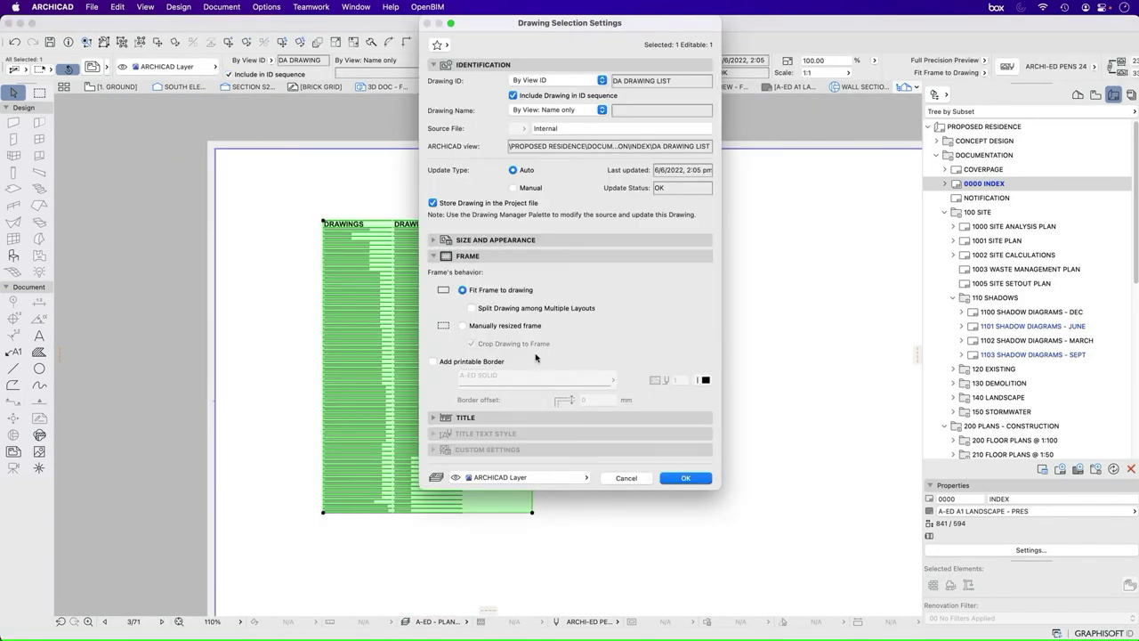
{"action": "left_click", "coordinate": [446, 242]}
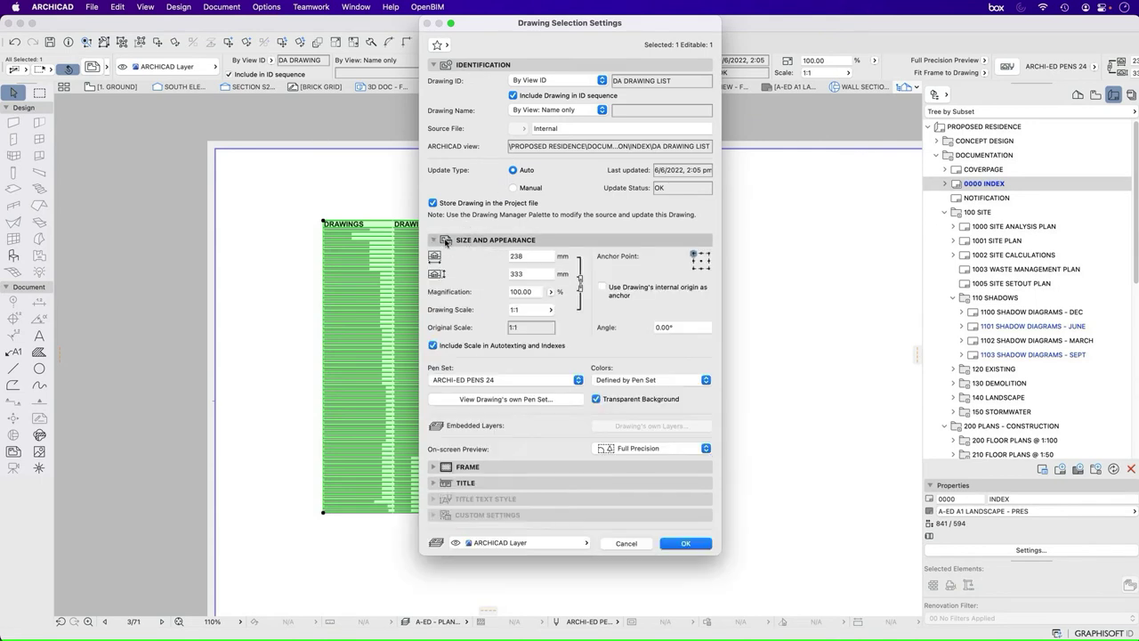
{"action": "left_click", "coordinate": [513, 292]}
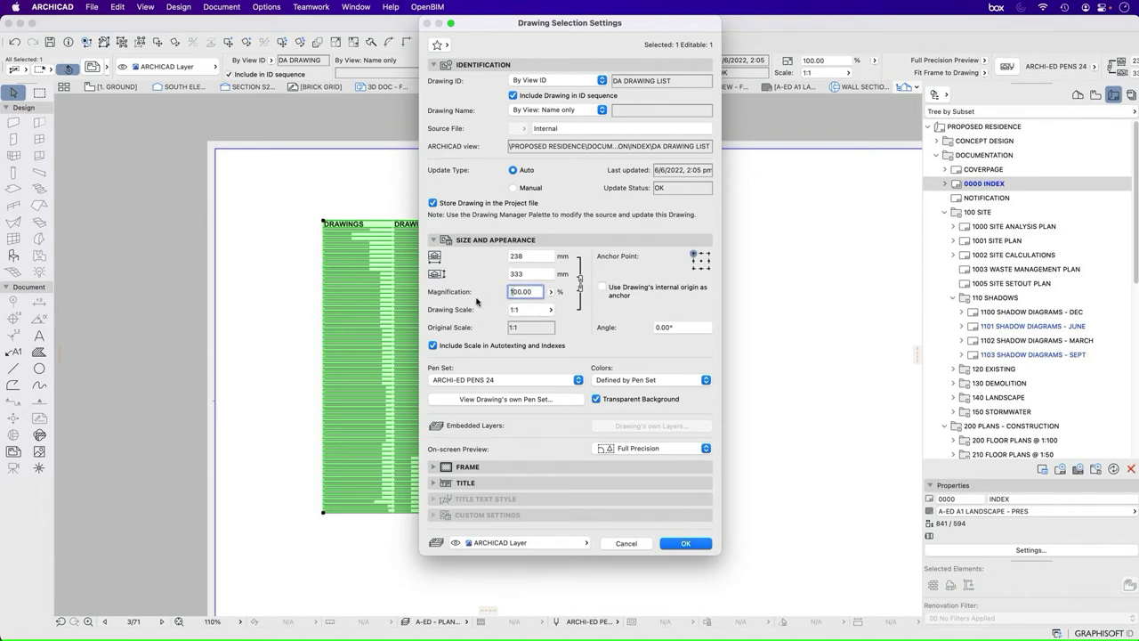
{"action": "type", "text": "200"}
{"action": "key", "text": "Return"}
{"action": "scroll", "coordinate": [450, 196], "scroll_direction": "down", "scroll_amount": 5}
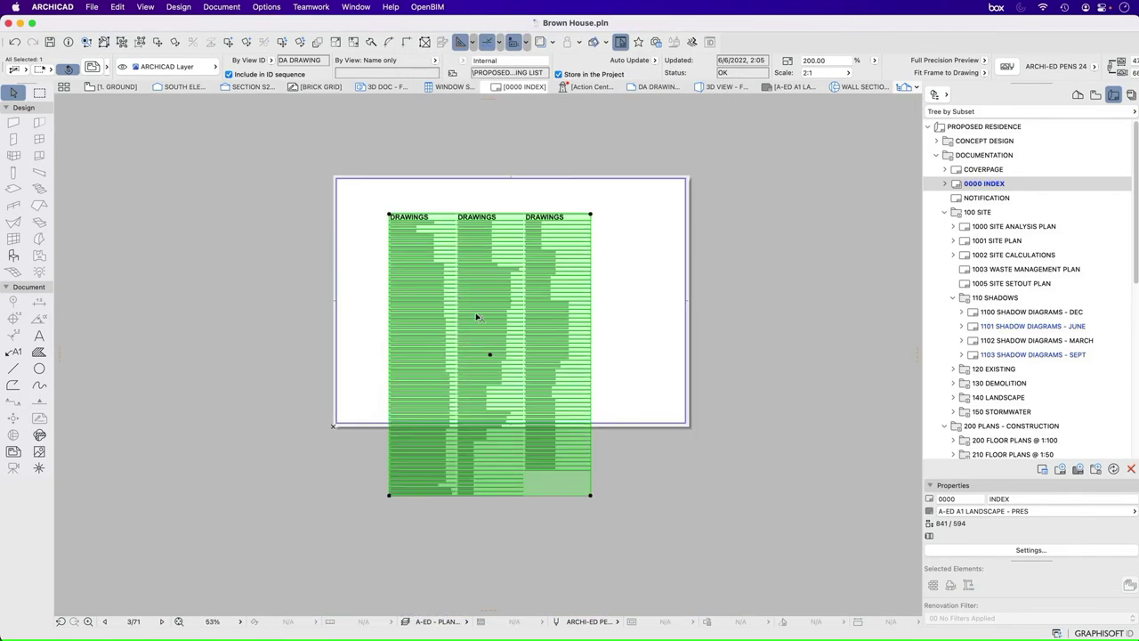
{"action": "left_click_drag", "start_coordinate": [389, 214], "coordinate": [342, 180]}
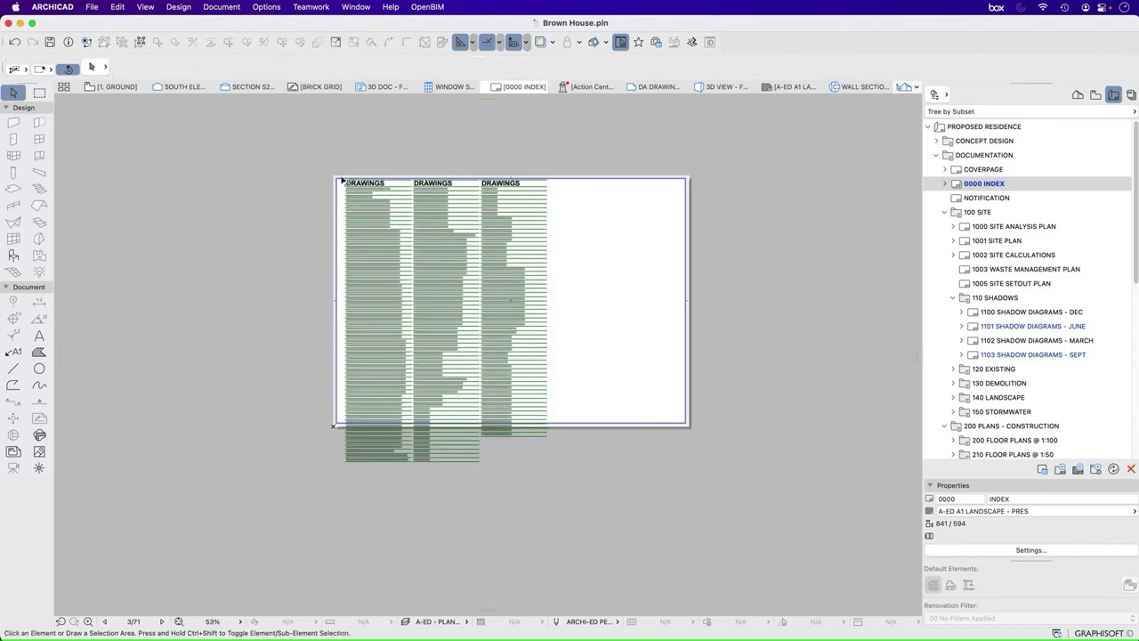
{"action": "scroll", "coordinate": [342, 180], "scroll_direction": "up", "scroll_amount": 5}
{"action": "left_click", "coordinate": [382, 197]}
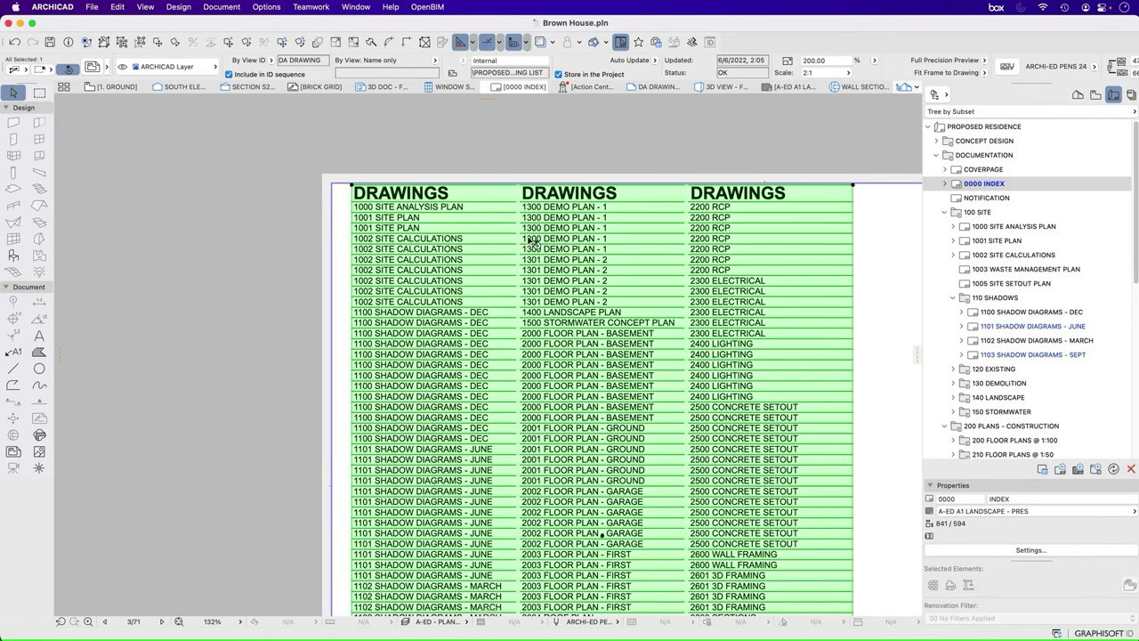
- Return the drawing's magnification to 100% and open the DA DRAWING LIST source view
{"action": "left_click", "coordinate": [93, 67]}
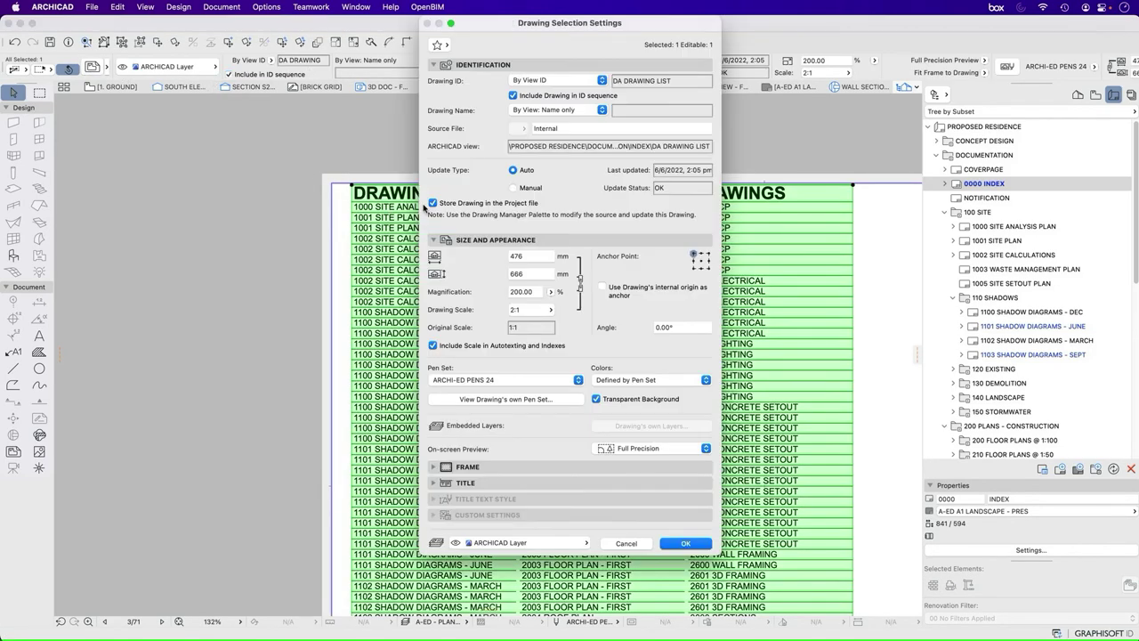
{"action": "double_click", "coordinate": [523, 291]}
{"action": "type", "text": "100"}
{"action": "key", "text": "Return"}
{"action": "key", "text": "super+apostrophe"}
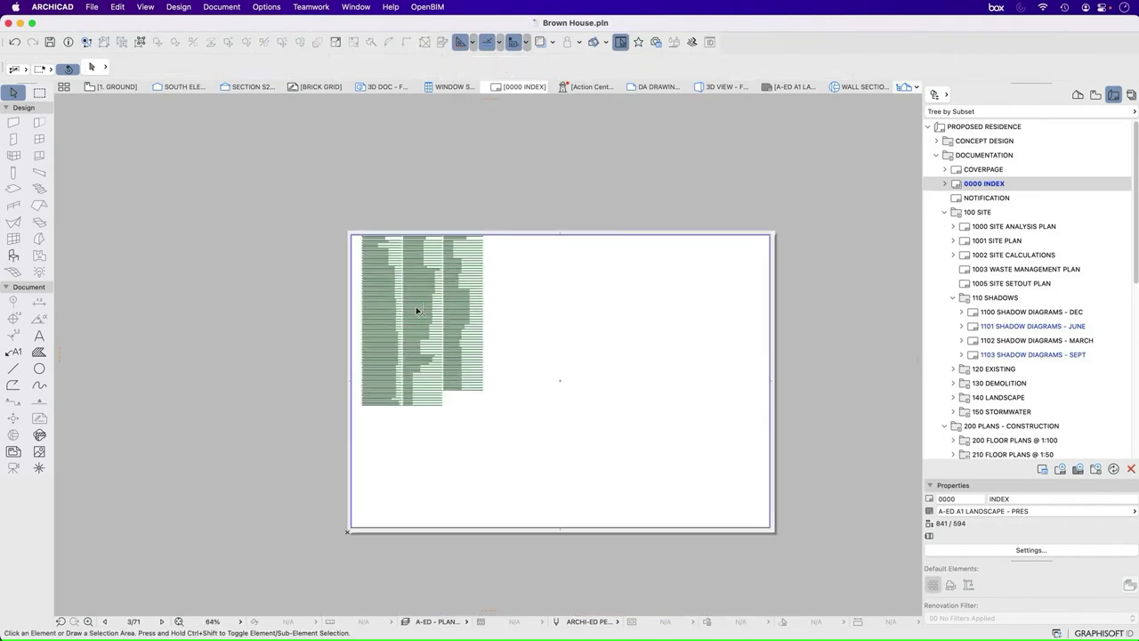
{"action": "right_click", "coordinate": [581, 188]}
{"action": "left_click", "coordinate": [614, 221]}
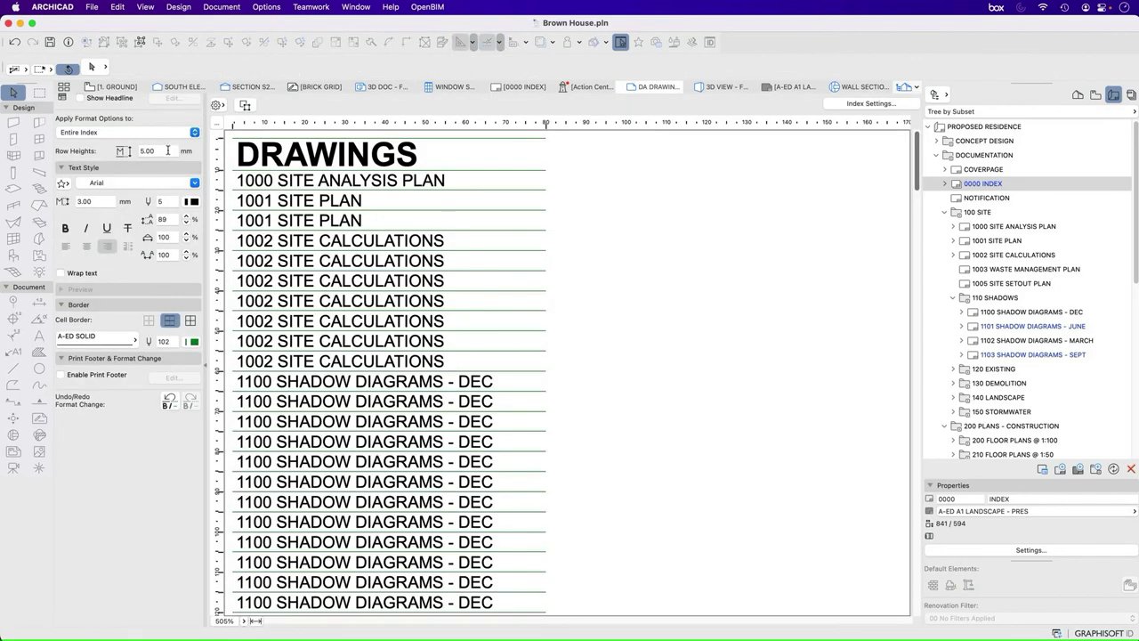
- Give the drawing list rows an 8 mm height and 5 mm text size
{"action": "left_click", "coordinate": [167, 151]}
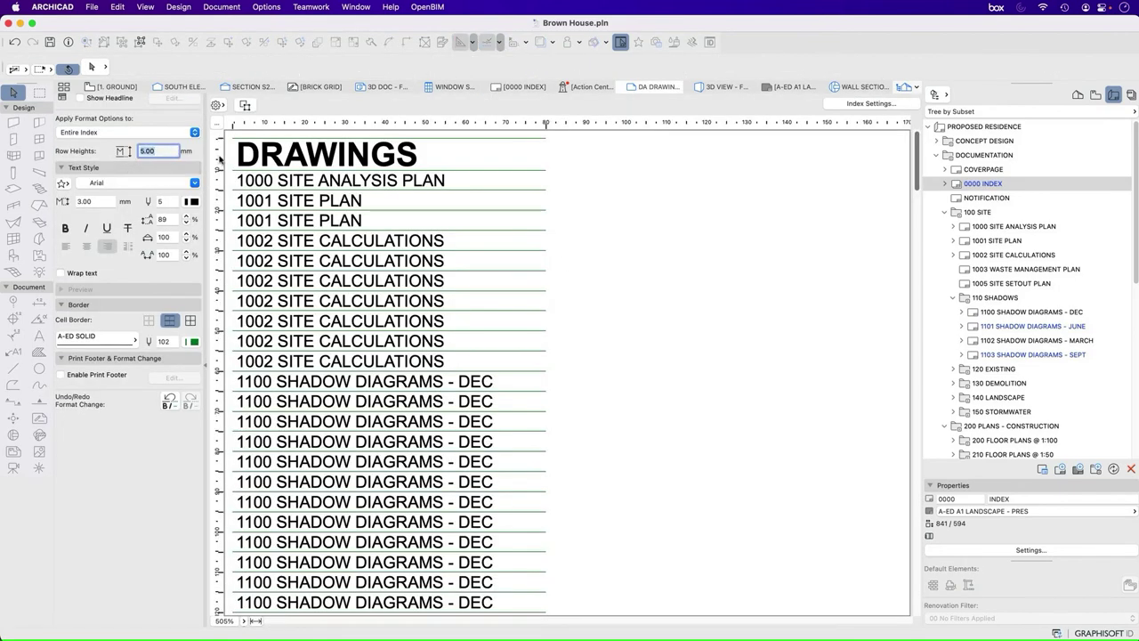
{"action": "type", "text": "8"}
{"action": "left_click", "coordinate": [112, 201]}
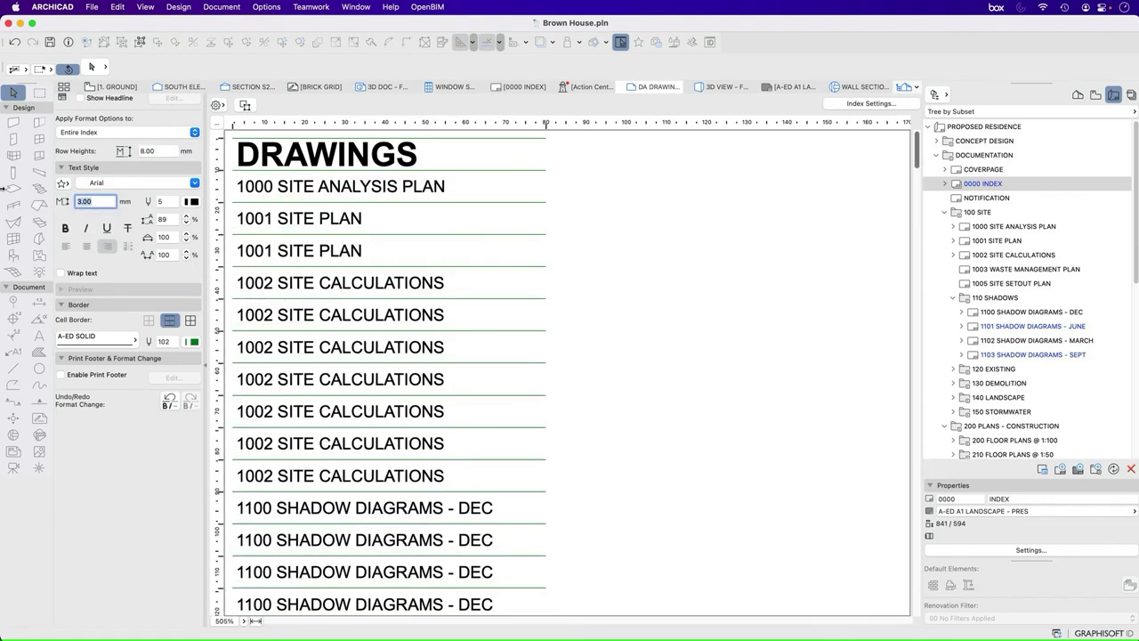
{"action": "type", "text": "5"}
{"action": "key", "text": "Return"}
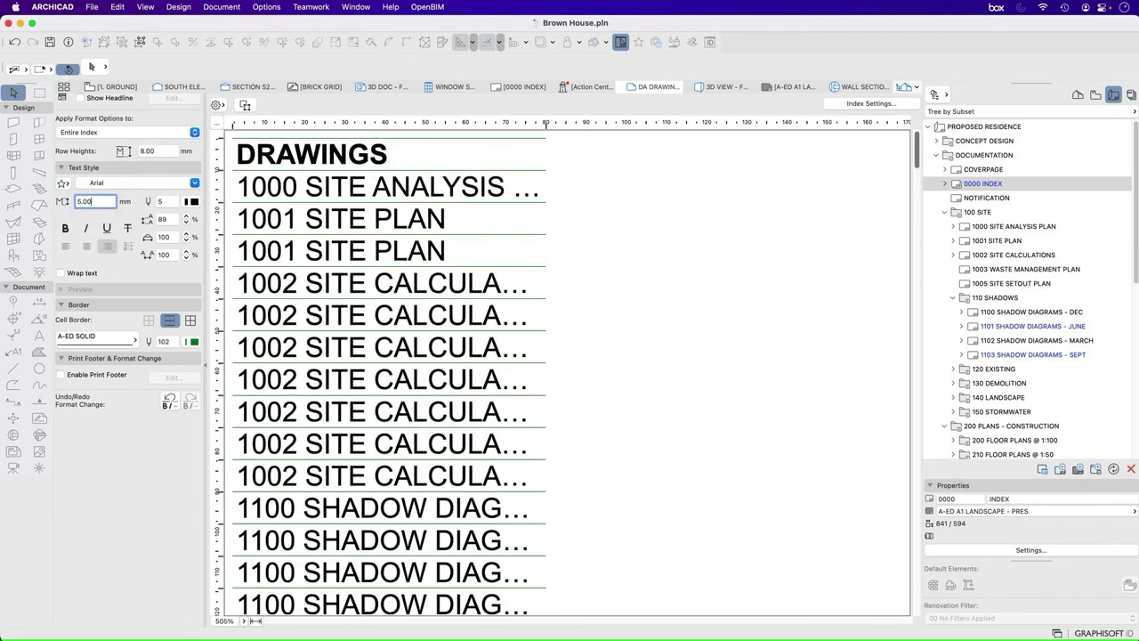
- Give the DRAWINGS header a 20 mm row height and 10 mm text, then open 0000 INDEX
{"action": "left_click", "coordinate": [338, 159]}
{"action": "key", "text": "shift+Tab"}
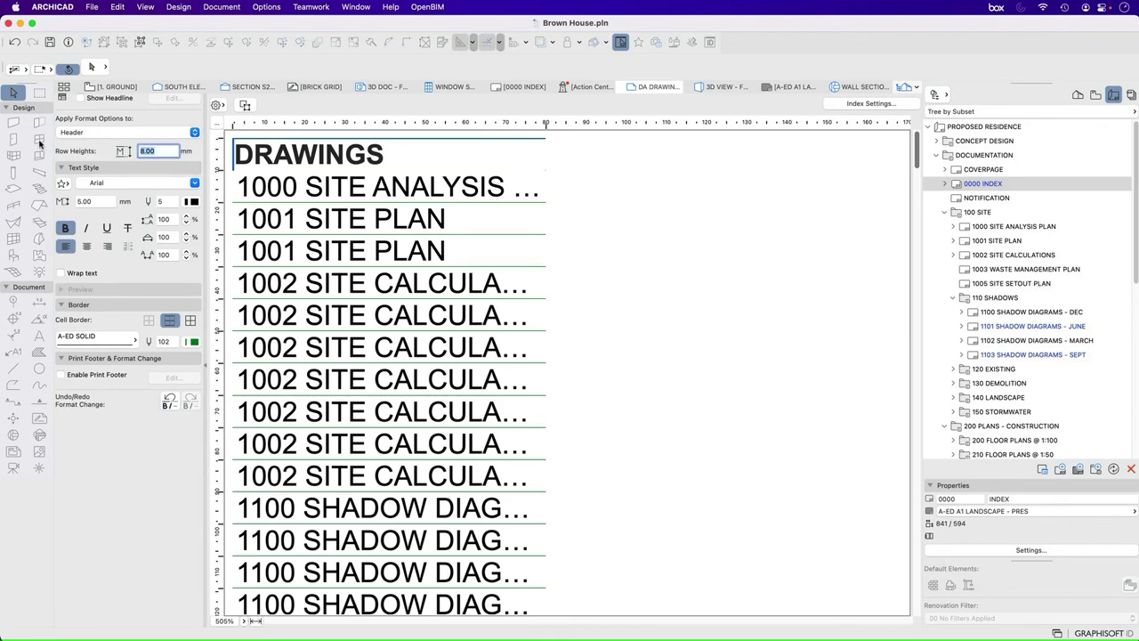
{"action": "type", "text": "20"}
{"action": "key", "text": "Tab"}
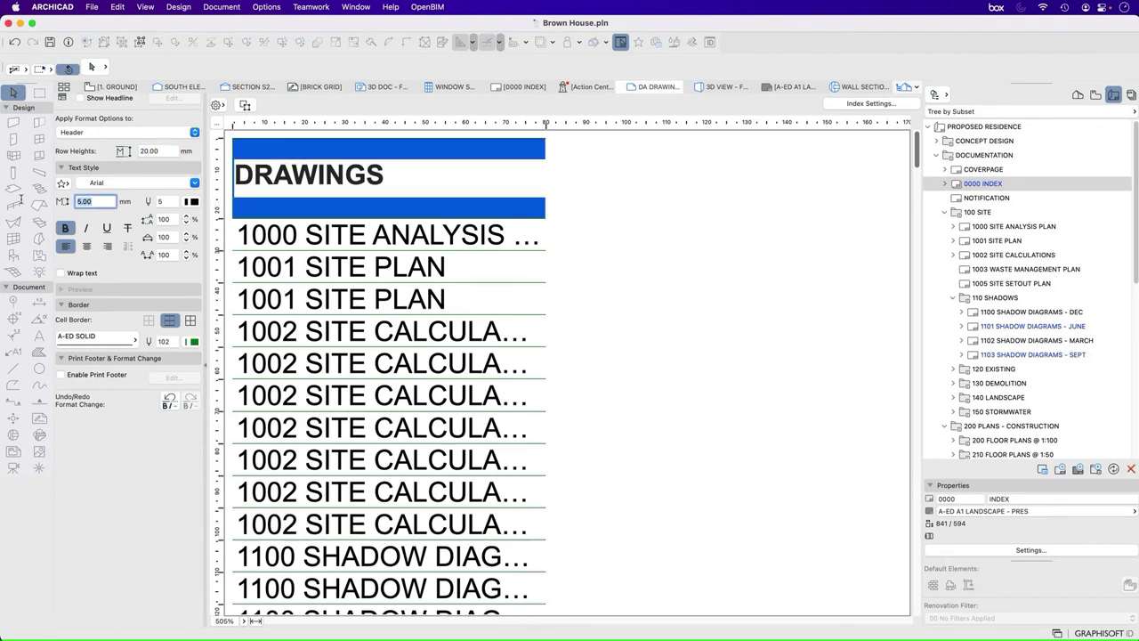
{"action": "type", "text": "10"}
{"action": "key", "text": "Return"}
{"action": "left_click", "coordinate": [647, 388]}
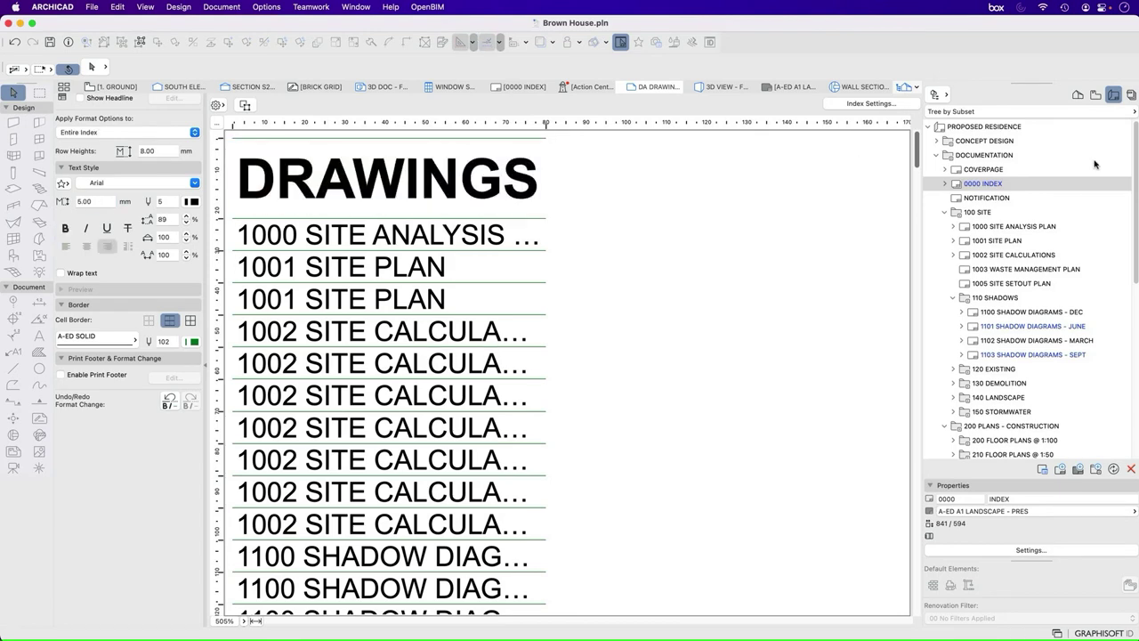
{"action": "double_click", "coordinate": [983, 184]}
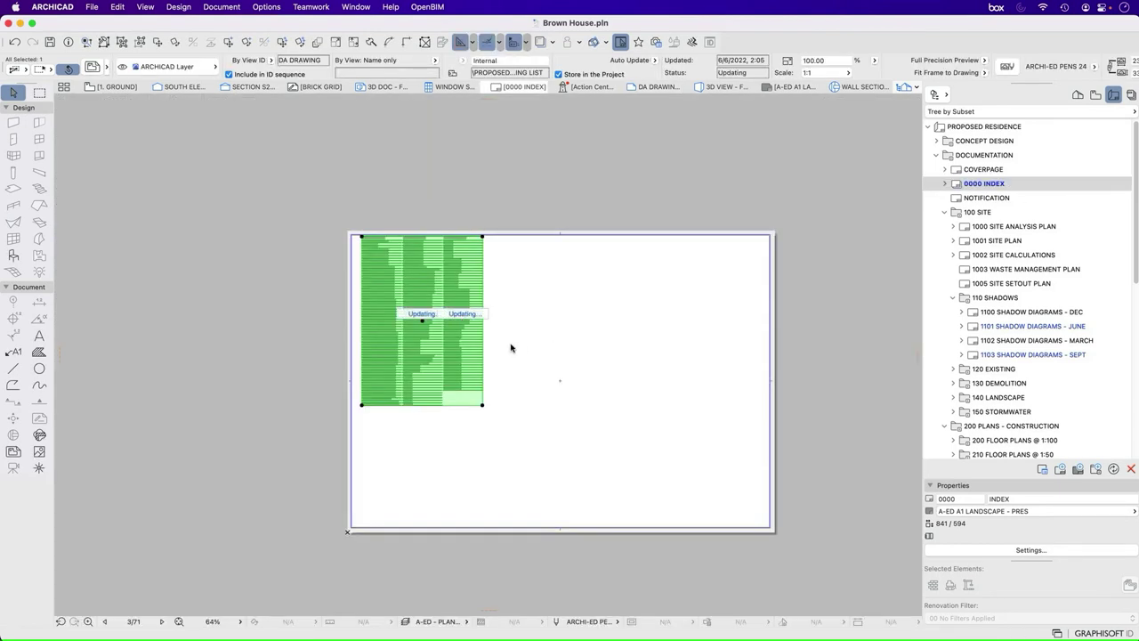
- Stretch the index drawing's bottom-right corner down the sheet and update the drawing
{"action": "left_click", "coordinate": [563, 405]}
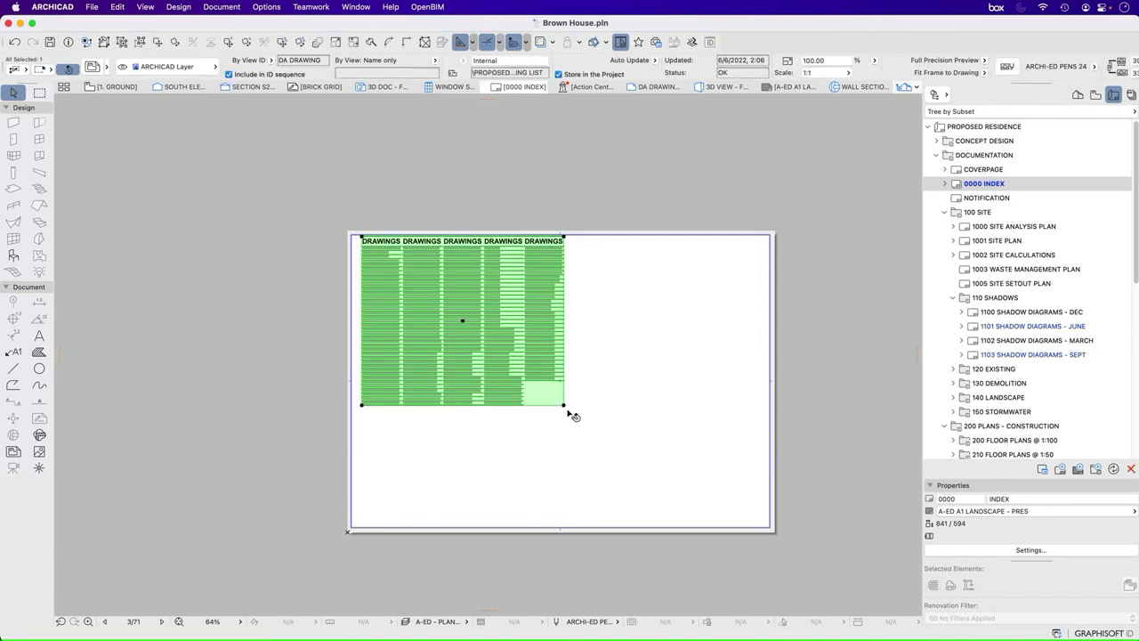
{"action": "left_click", "coordinate": [599, 508]}
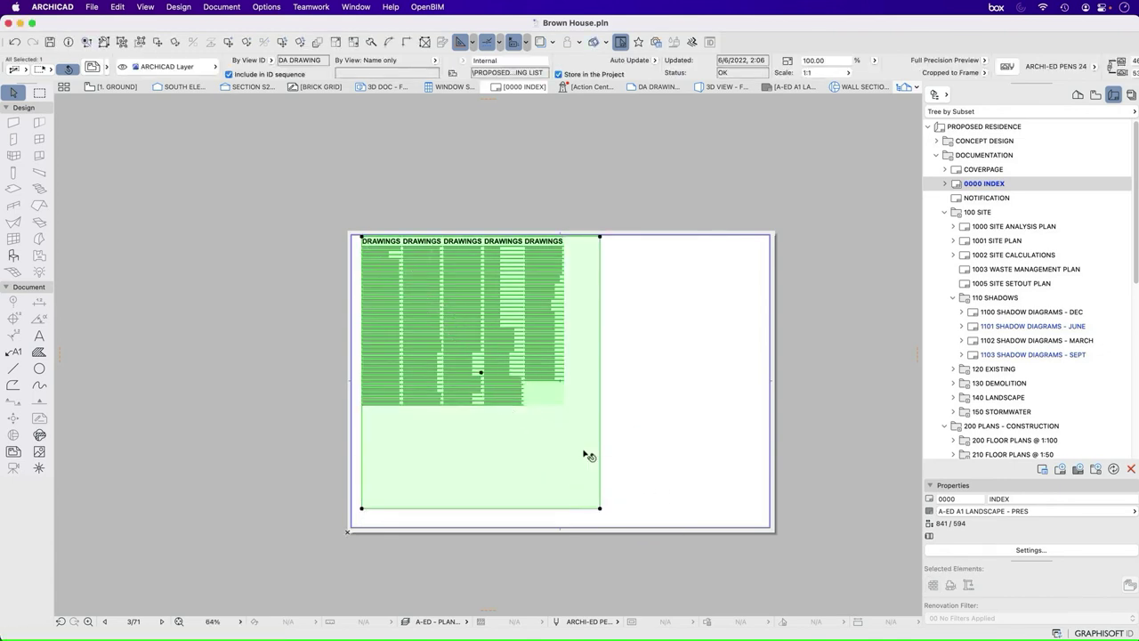
{"action": "right_click", "coordinate": [571, 357]}
{"action": "left_click", "coordinate": [640, 444]}
- Zoom around the layout to inspect the updated index drawing
{"action": "left_click", "coordinate": [605, 452]}
{"action": "scroll", "coordinate": [427, 310], "scroll_direction": "up", "scroll_amount": 6}
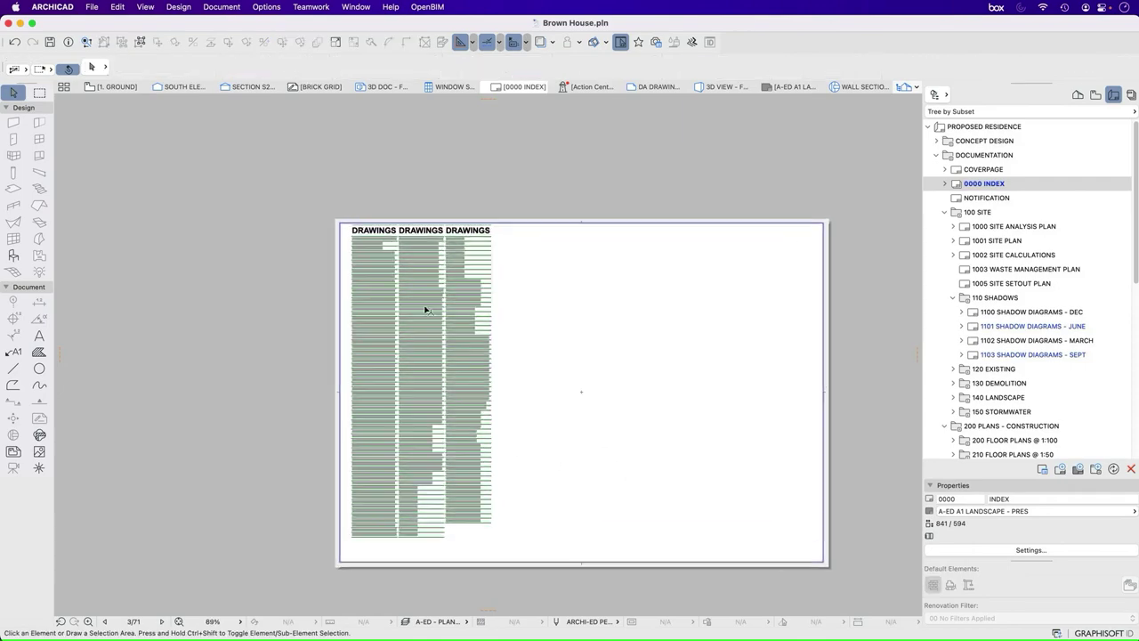
{"action": "scroll", "coordinate": [451, 352], "scroll_direction": "up", "scroll_amount": 1}
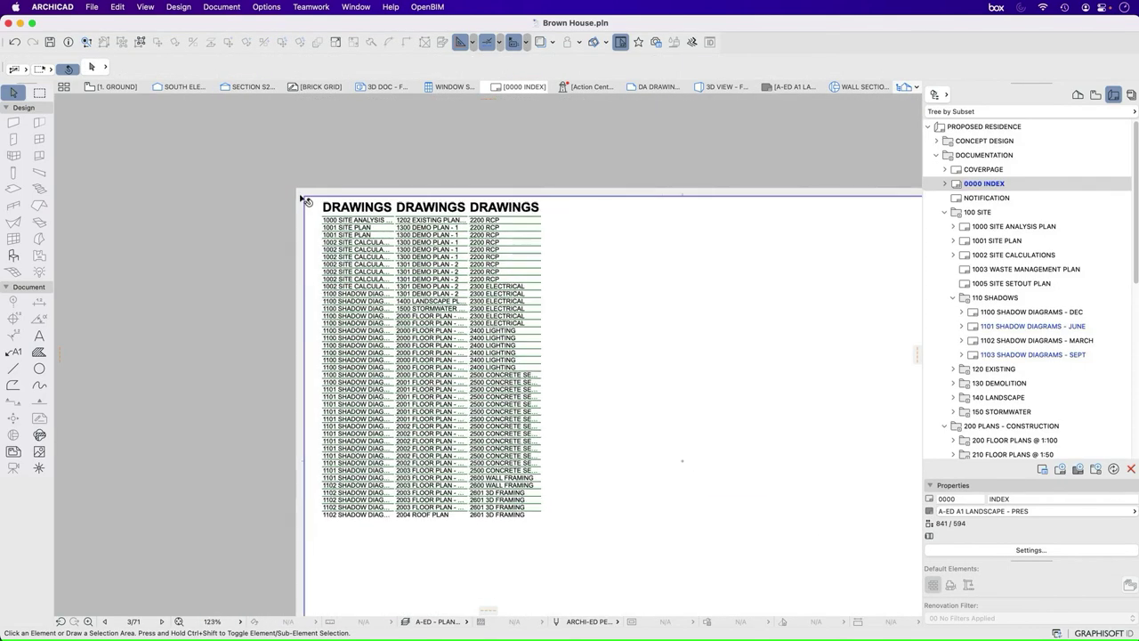
{"action": "left_click", "coordinate": [378, 276]}
{"action": "scroll", "coordinate": [338, 209], "scroll_direction": "down", "scroll_amount": 5}
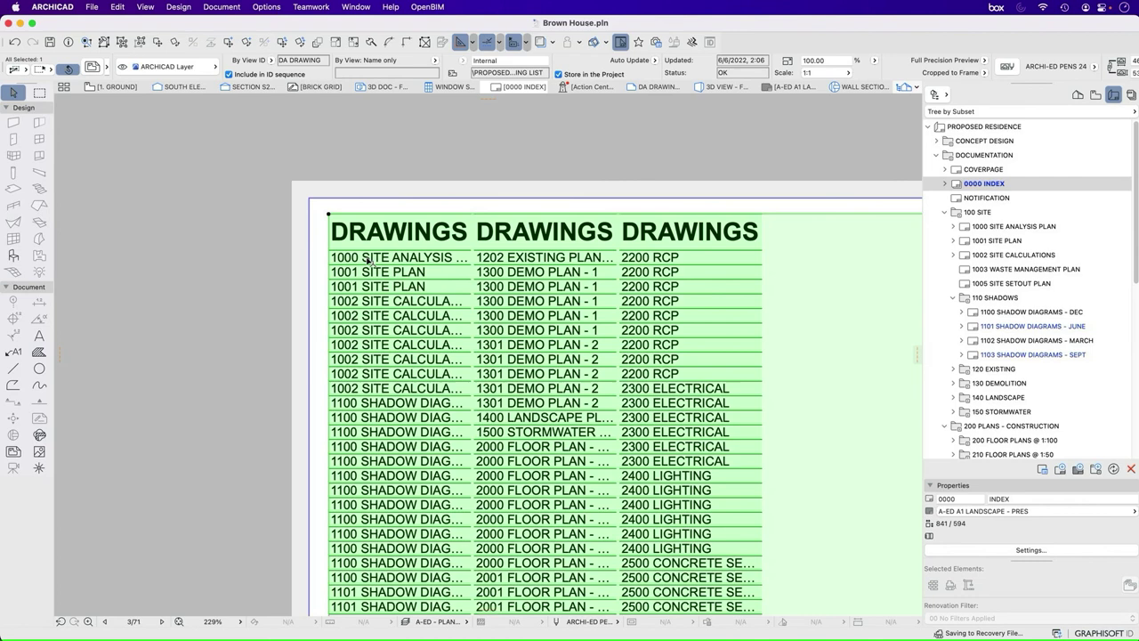
{"action": "scroll", "coordinate": [406, 230], "scroll_direction": "up", "scroll_amount": 1}
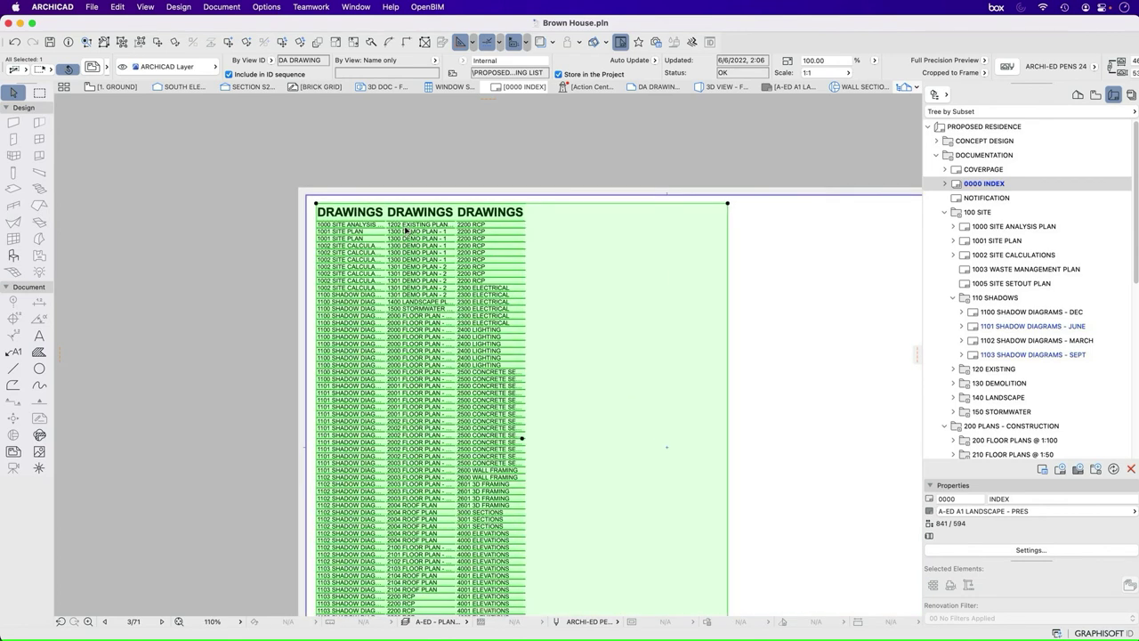
{"action": "left_click", "coordinate": [438, 134]}
{"action": "scroll", "coordinate": [491, 183], "scroll_direction": "down", "scroll_amount": 4}
{"action": "left_click", "coordinate": [503, 240]}
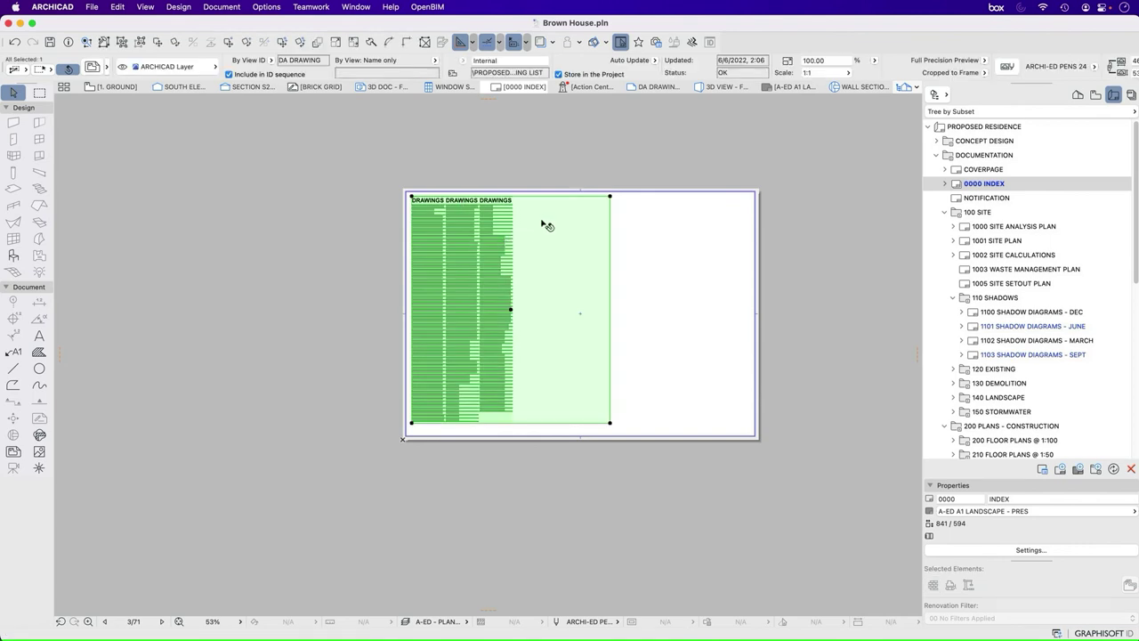
{"action": "right_click", "coordinate": [511, 237]}
{"action": "left_click", "coordinate": [600, 303]}
- Drag the DA DRAWING LIST column edge much wider in the source, then return to 0000 INDEX
{"action": "double_click", "coordinate": [519, 217]}
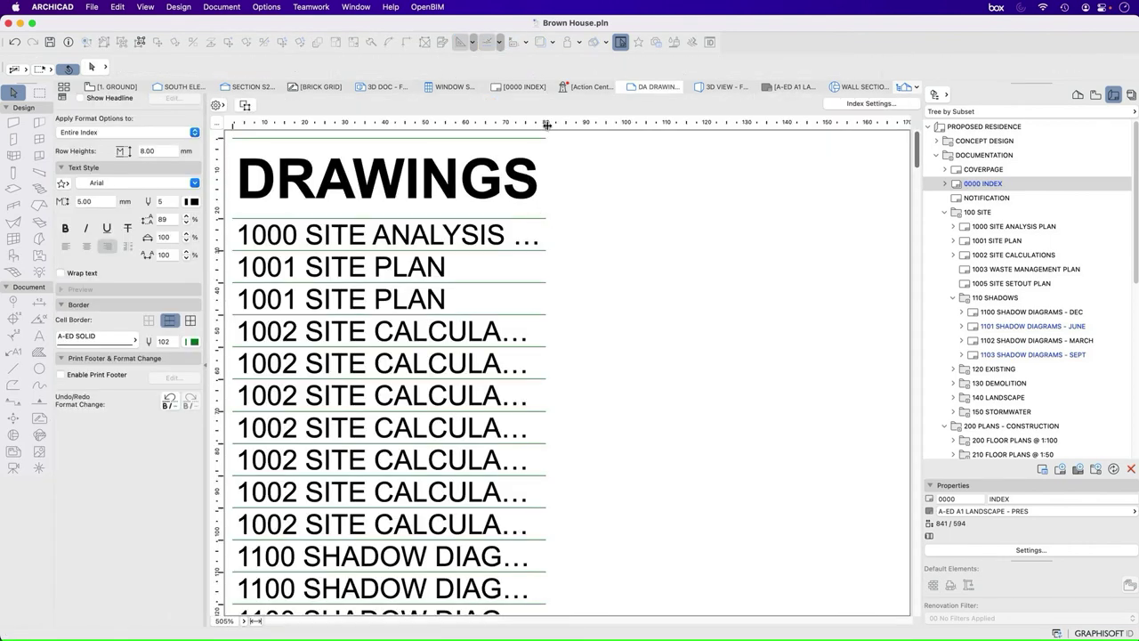
{"action": "left_click_drag", "start_coordinate": [546, 125], "coordinate": [907, 124]}
{"action": "scroll", "coordinate": [575, 152], "scroll_direction": "down", "scroll_amount": 10}
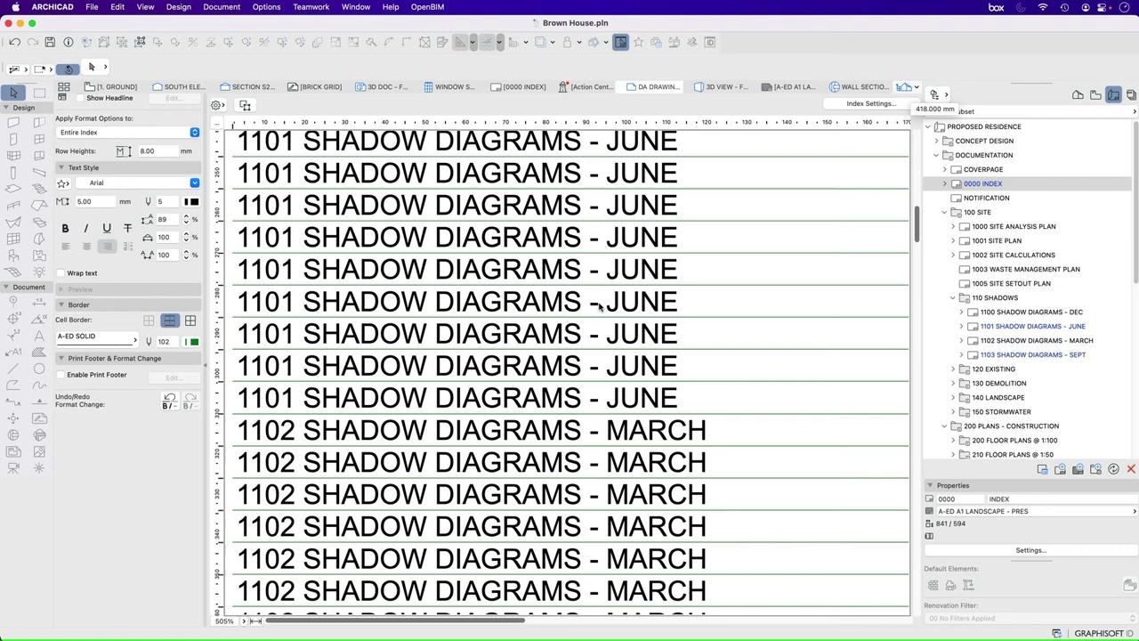
{"action": "key", "text": "ctrl+shift+Tab"}
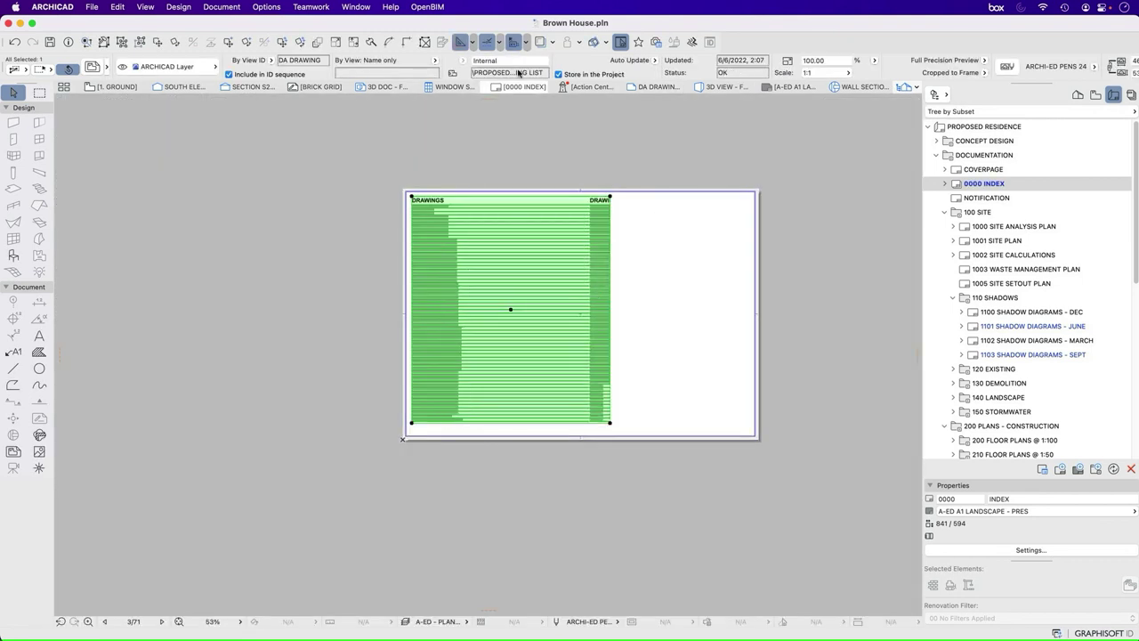
- In the source view at 100%, narrow the list column to about 157 mm, then reopen 0000 INDEX
{"action": "right_click", "coordinate": [568, 249]}
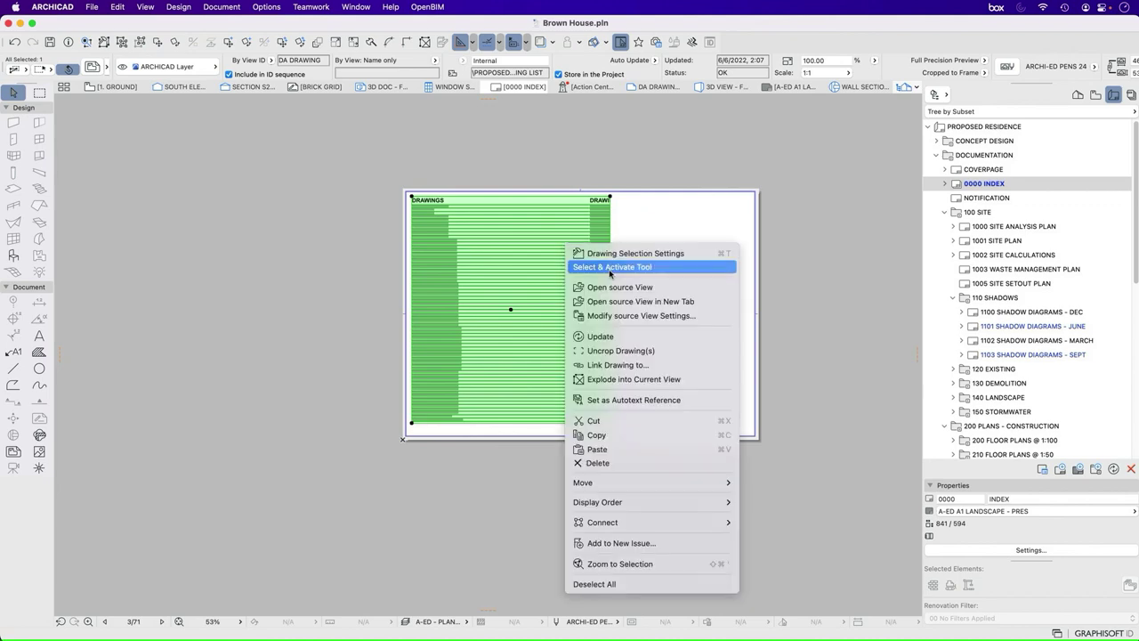
{"action": "left_click", "coordinate": [623, 288]}
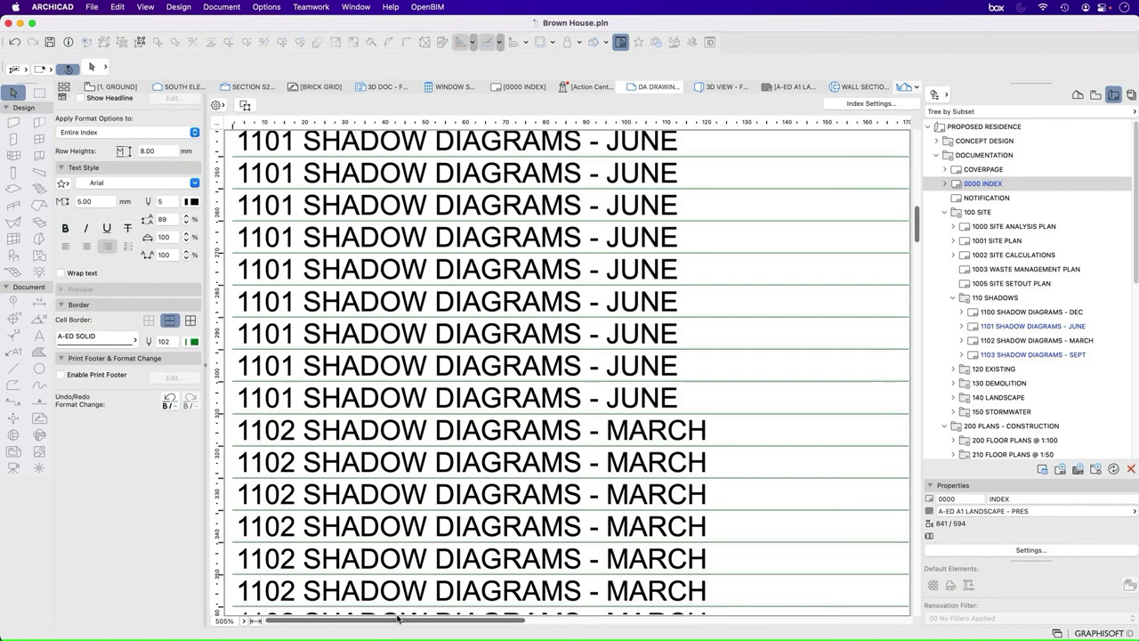
{"action": "left_click", "coordinate": [238, 622]}
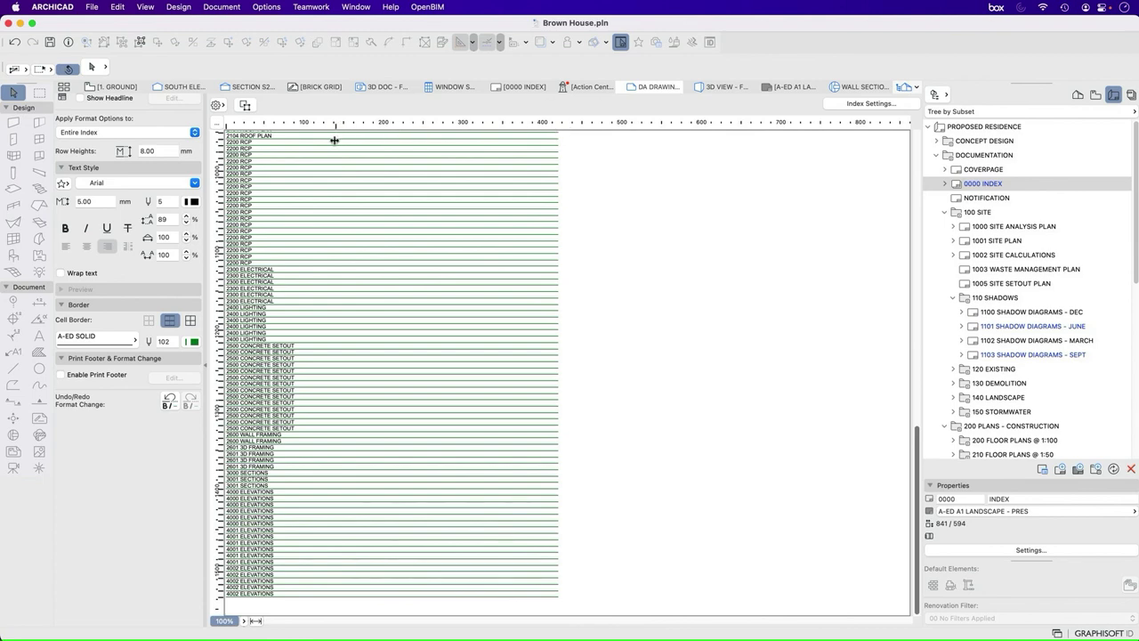
{"action": "mouse_move", "coordinate": [334, 141]}
{"action": "left_mouse_down"}
{"action": "mouse_move", "coordinate": [323, 140]}
{"action": "mouse_move", "coordinate": [394, 124]}
{"action": "mouse_move", "coordinate": [352, 124]}
{"action": "left_mouse_up"}
{"action": "scroll", "coordinate": [321, 178], "scroll_direction": "up", "scroll_amount": 10}
{"action": "scroll", "coordinate": [300, 232], "scroll_direction": "up", "scroll_amount": 5}
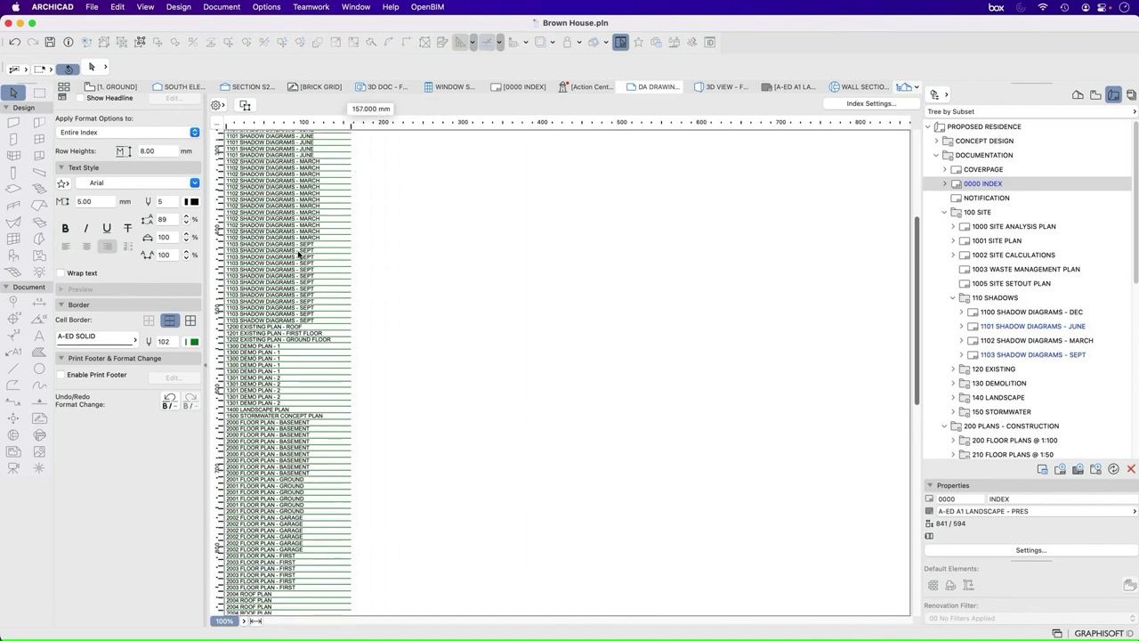
{"action": "scroll", "coordinate": [299, 191], "scroll_direction": "down", "scroll_amount": 15}
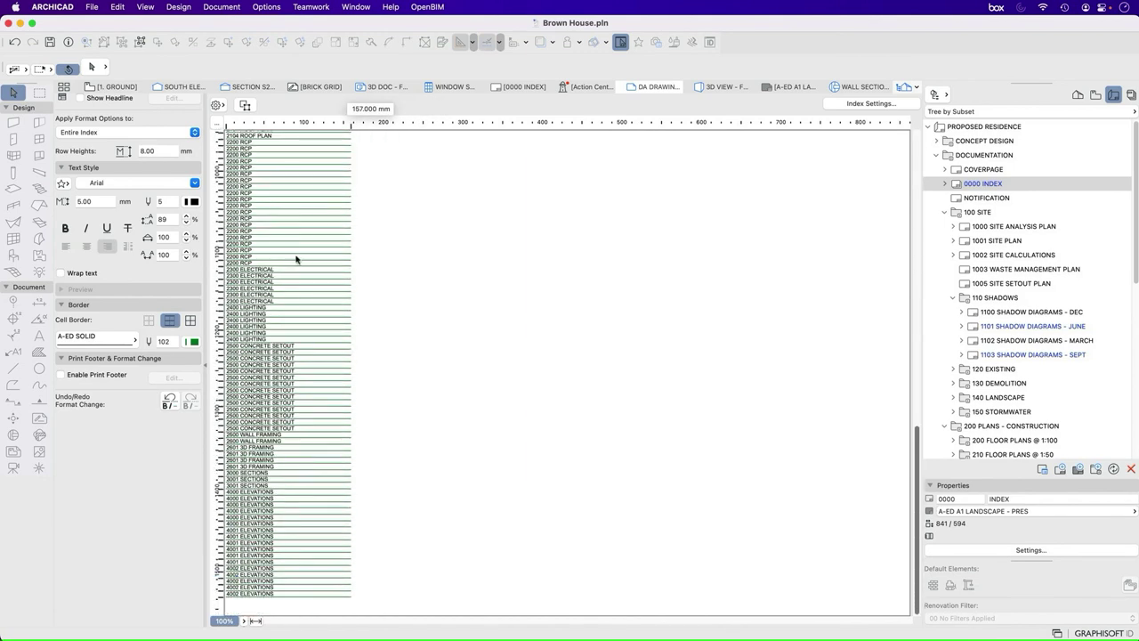
{"action": "double_click", "coordinate": [999, 185]}
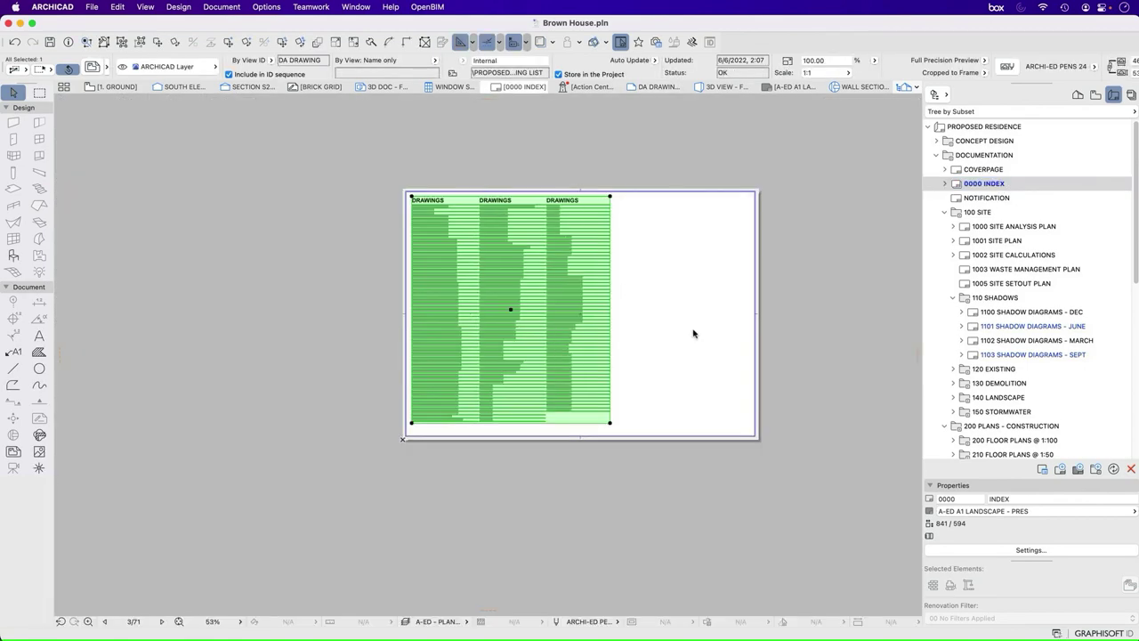
- Zoom in to confirm the full sheet titles in the three columns, then open the COVERPAGE layout
{"action": "left_click", "coordinate": [730, 280]}
{"action": "scroll", "coordinate": [574, 289], "scroll_direction": "up", "scroll_amount": 5}
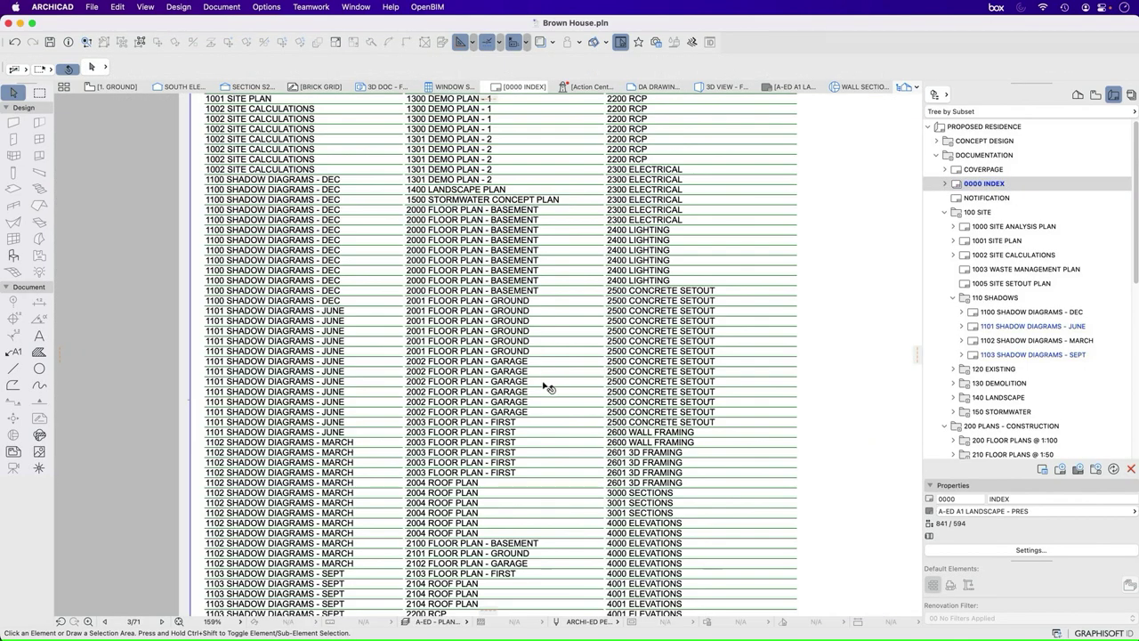
{"action": "scroll", "coordinate": [546, 386], "scroll_direction": "down", "scroll_amount": 2}
{"action": "scroll", "coordinate": [414, 285], "scroll_direction": "down", "scroll_amount": 4}
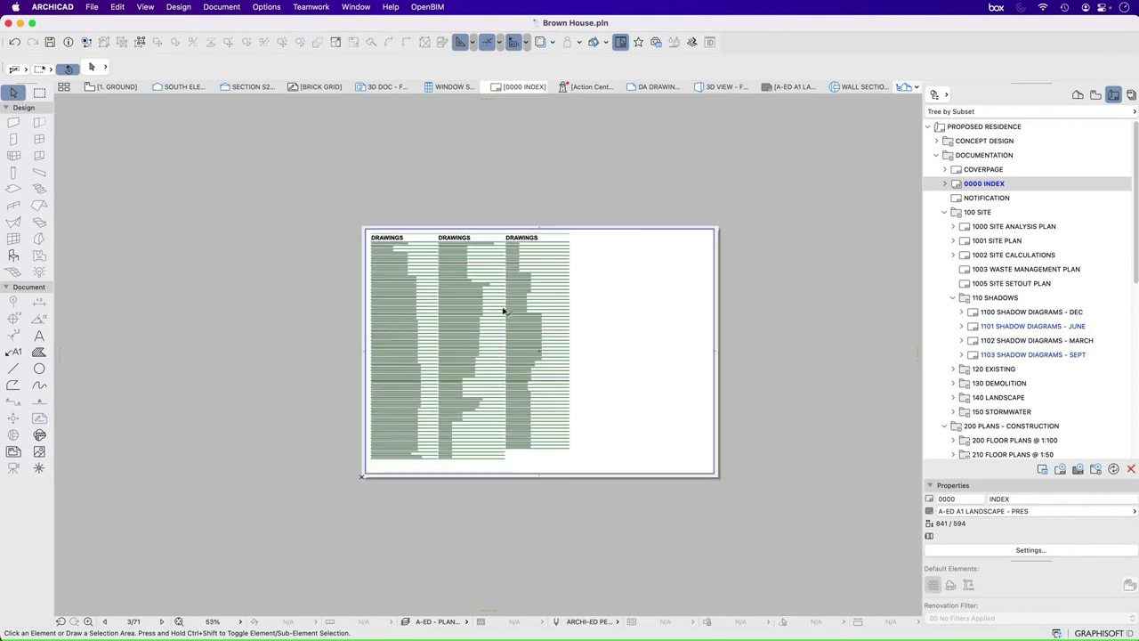
{"action": "scroll", "coordinate": [463, 281], "scroll_direction": "up", "scroll_amount": 5}
{"action": "left_click", "coordinate": [467, 258]}
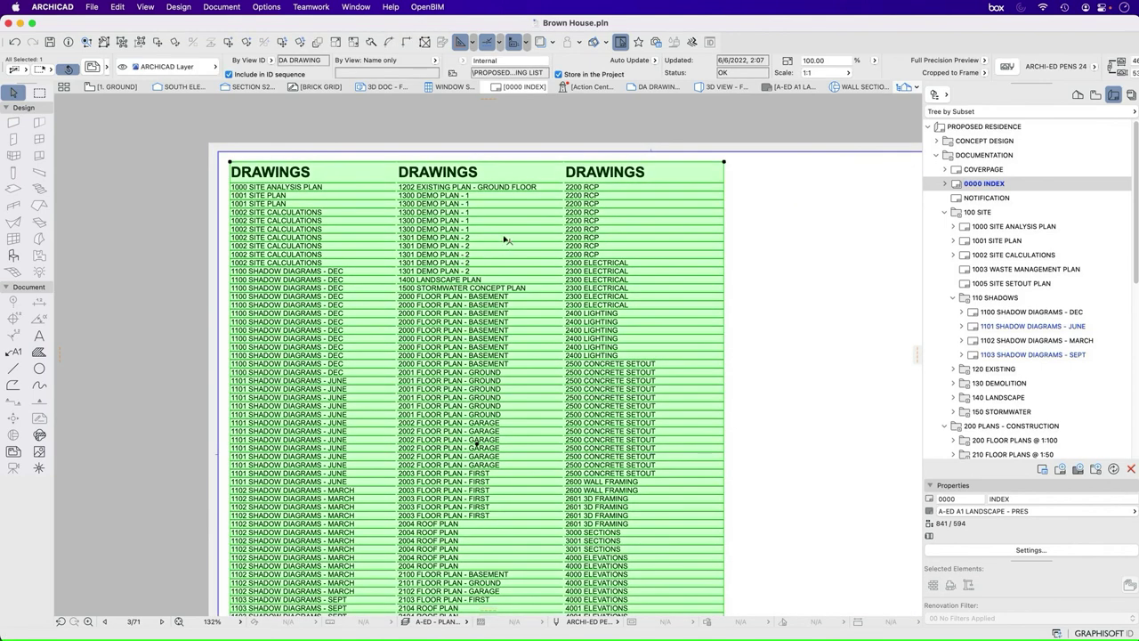
{"action": "scroll", "coordinate": [485, 245], "scroll_direction": "down", "scroll_amount": 4}
{"action": "double_click", "coordinate": [994, 171]}
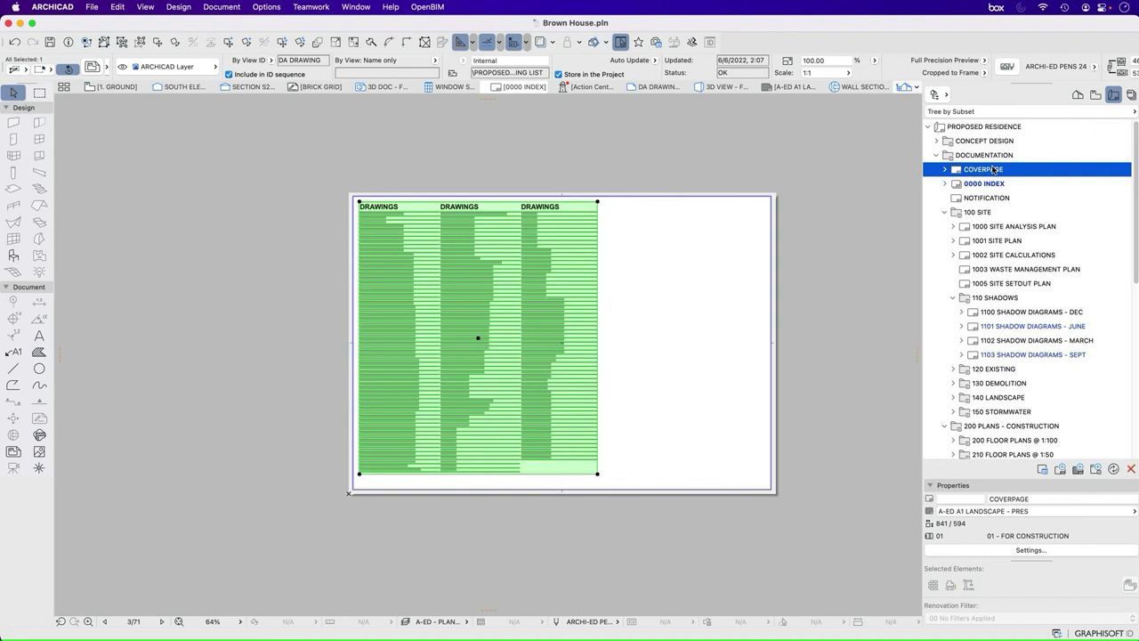